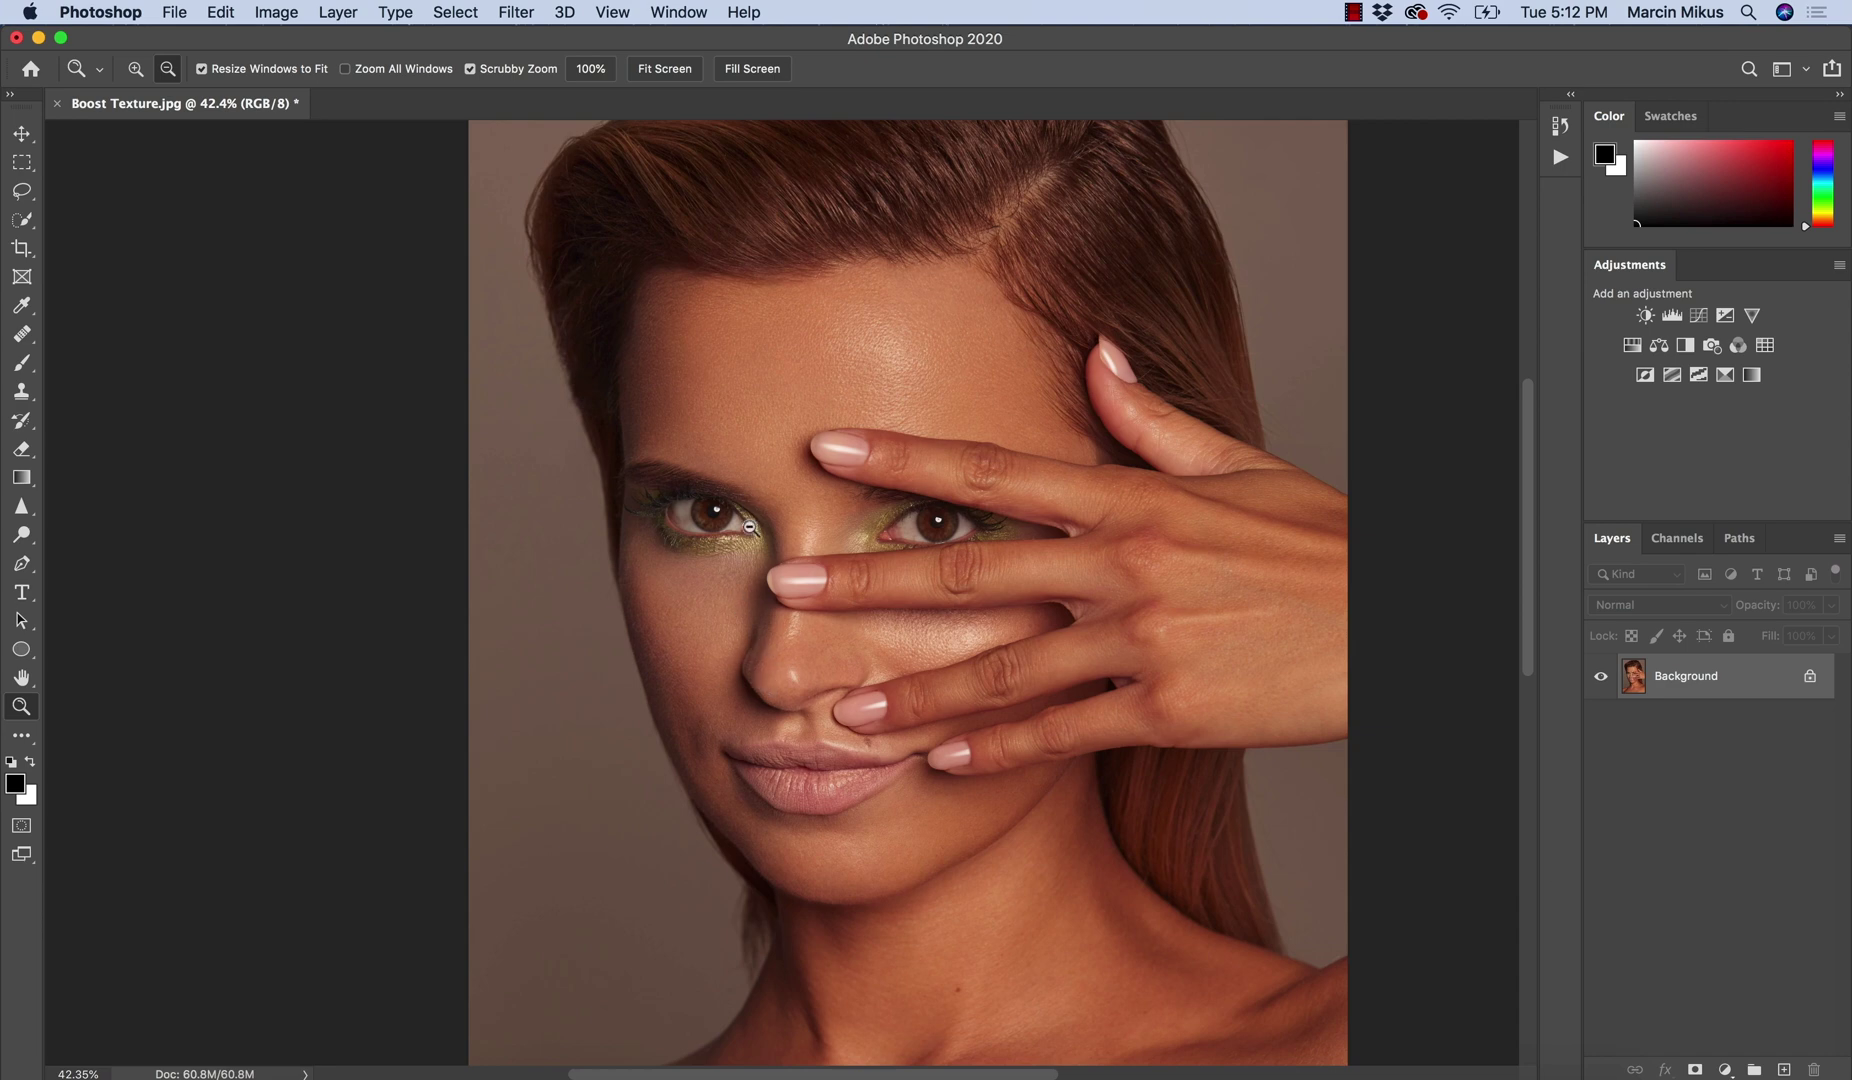
Add a Curves adjustment layer above the background and rename it Light.
{"action": "left_click_drag", "start_coordinate": [750, 378], "coordinate": [818, 418]}
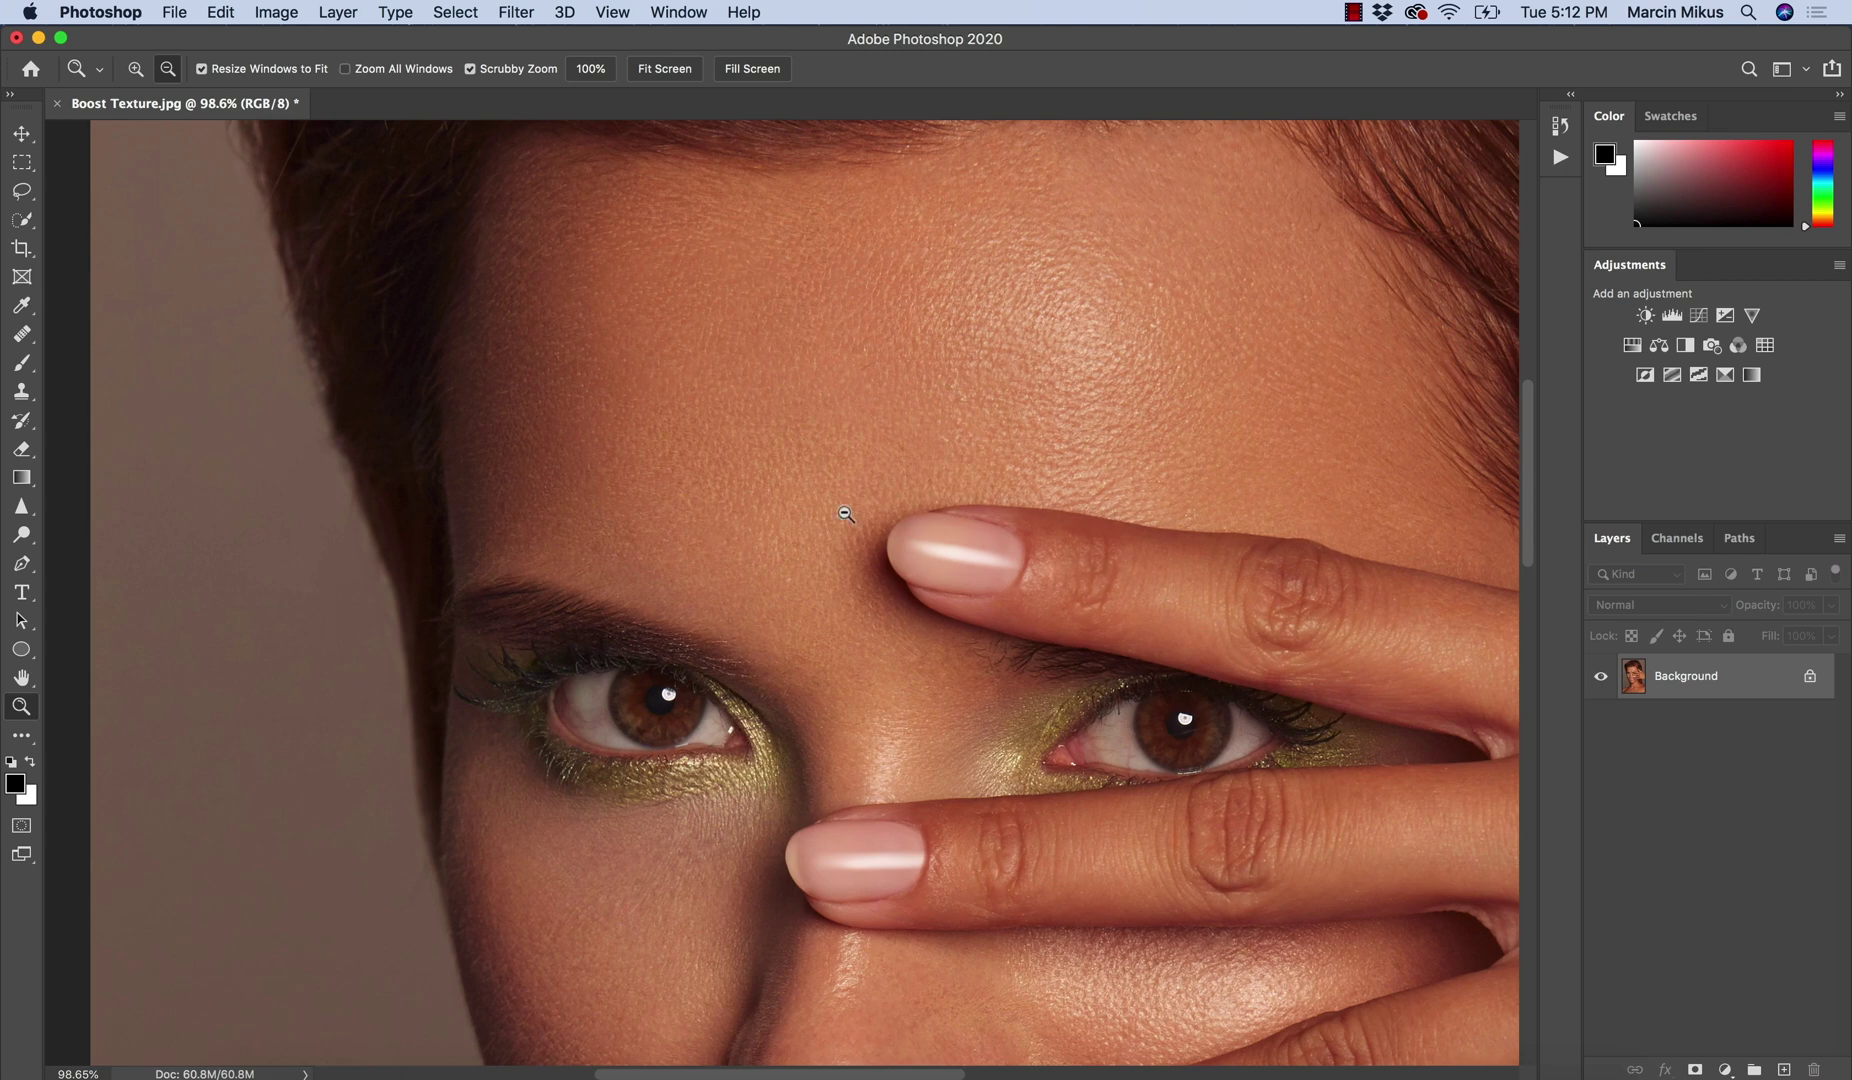
{"action": "left_click_drag", "start_coordinate": [692, 806], "coordinate": [661, 467]}
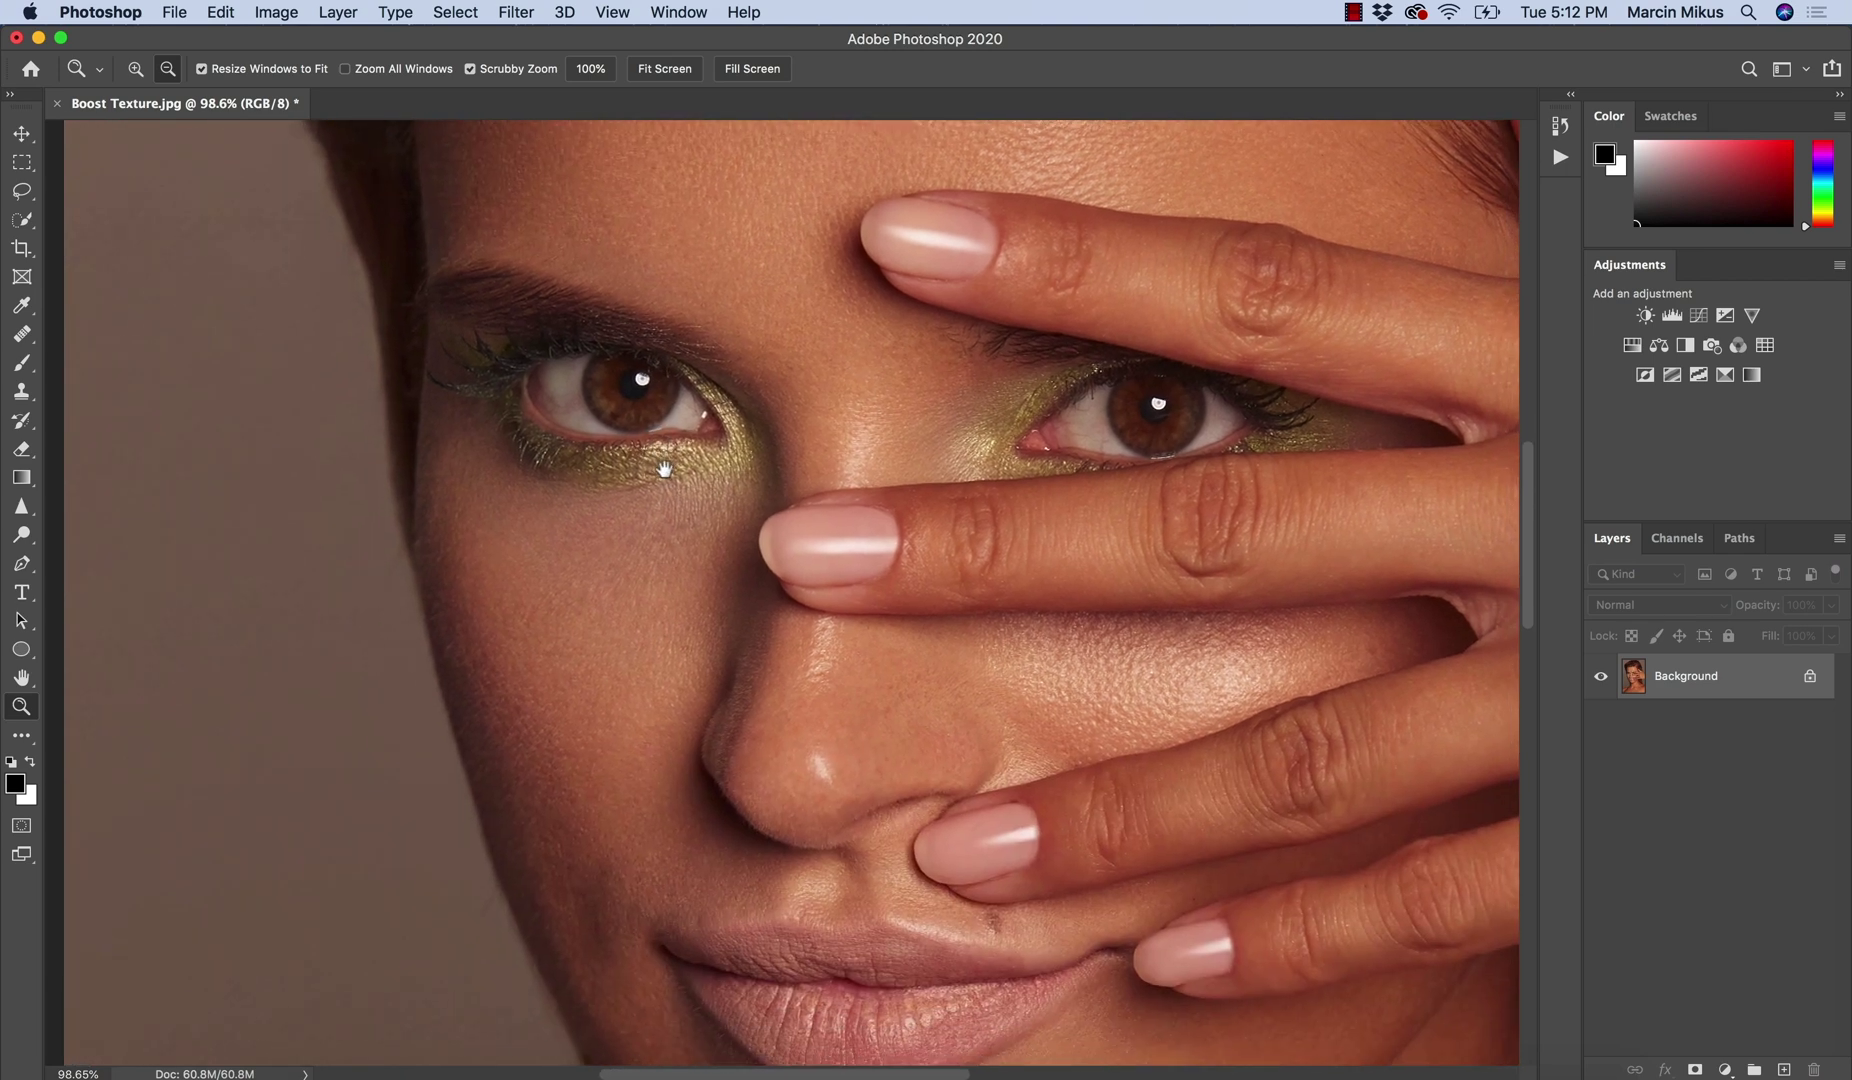
{"action": "left_click_drag", "start_coordinate": [654, 760], "coordinate": [556, 728]}
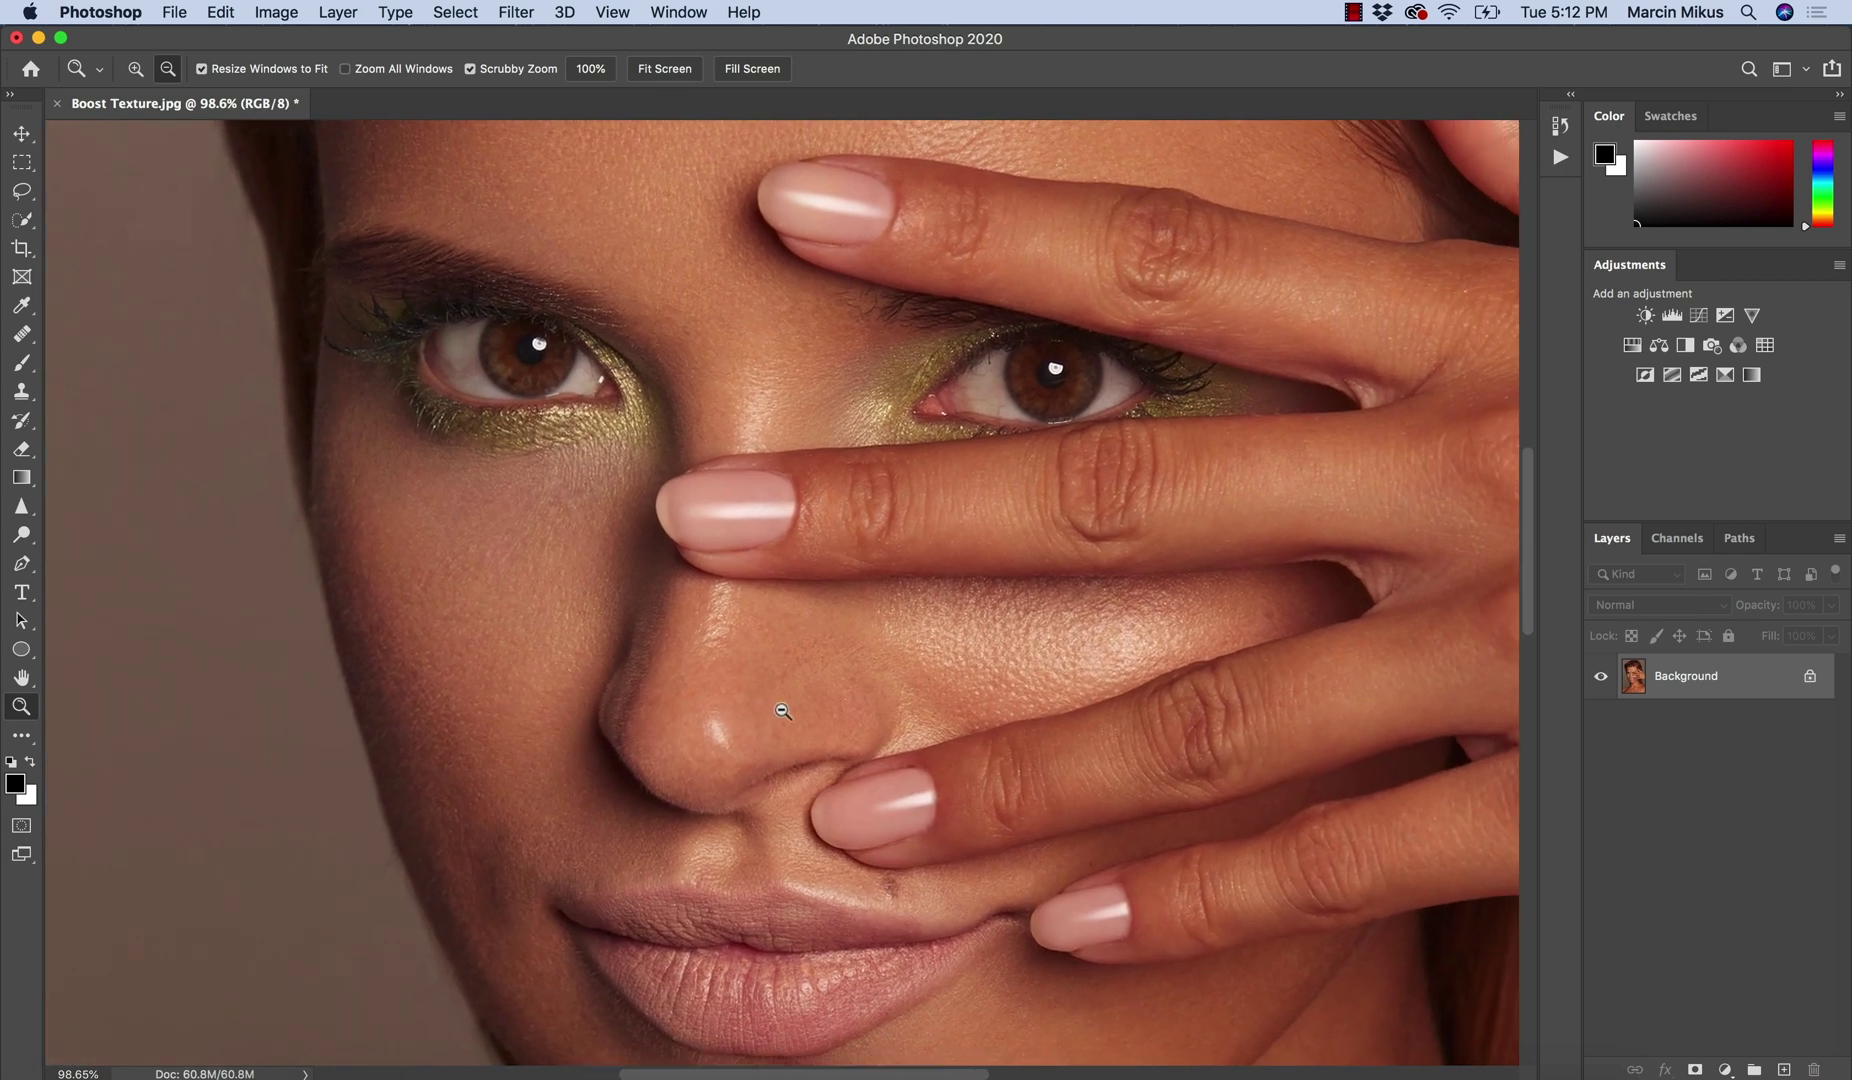
{"action": "left_click_drag", "start_coordinate": [689, 643], "coordinate": [743, 622]}
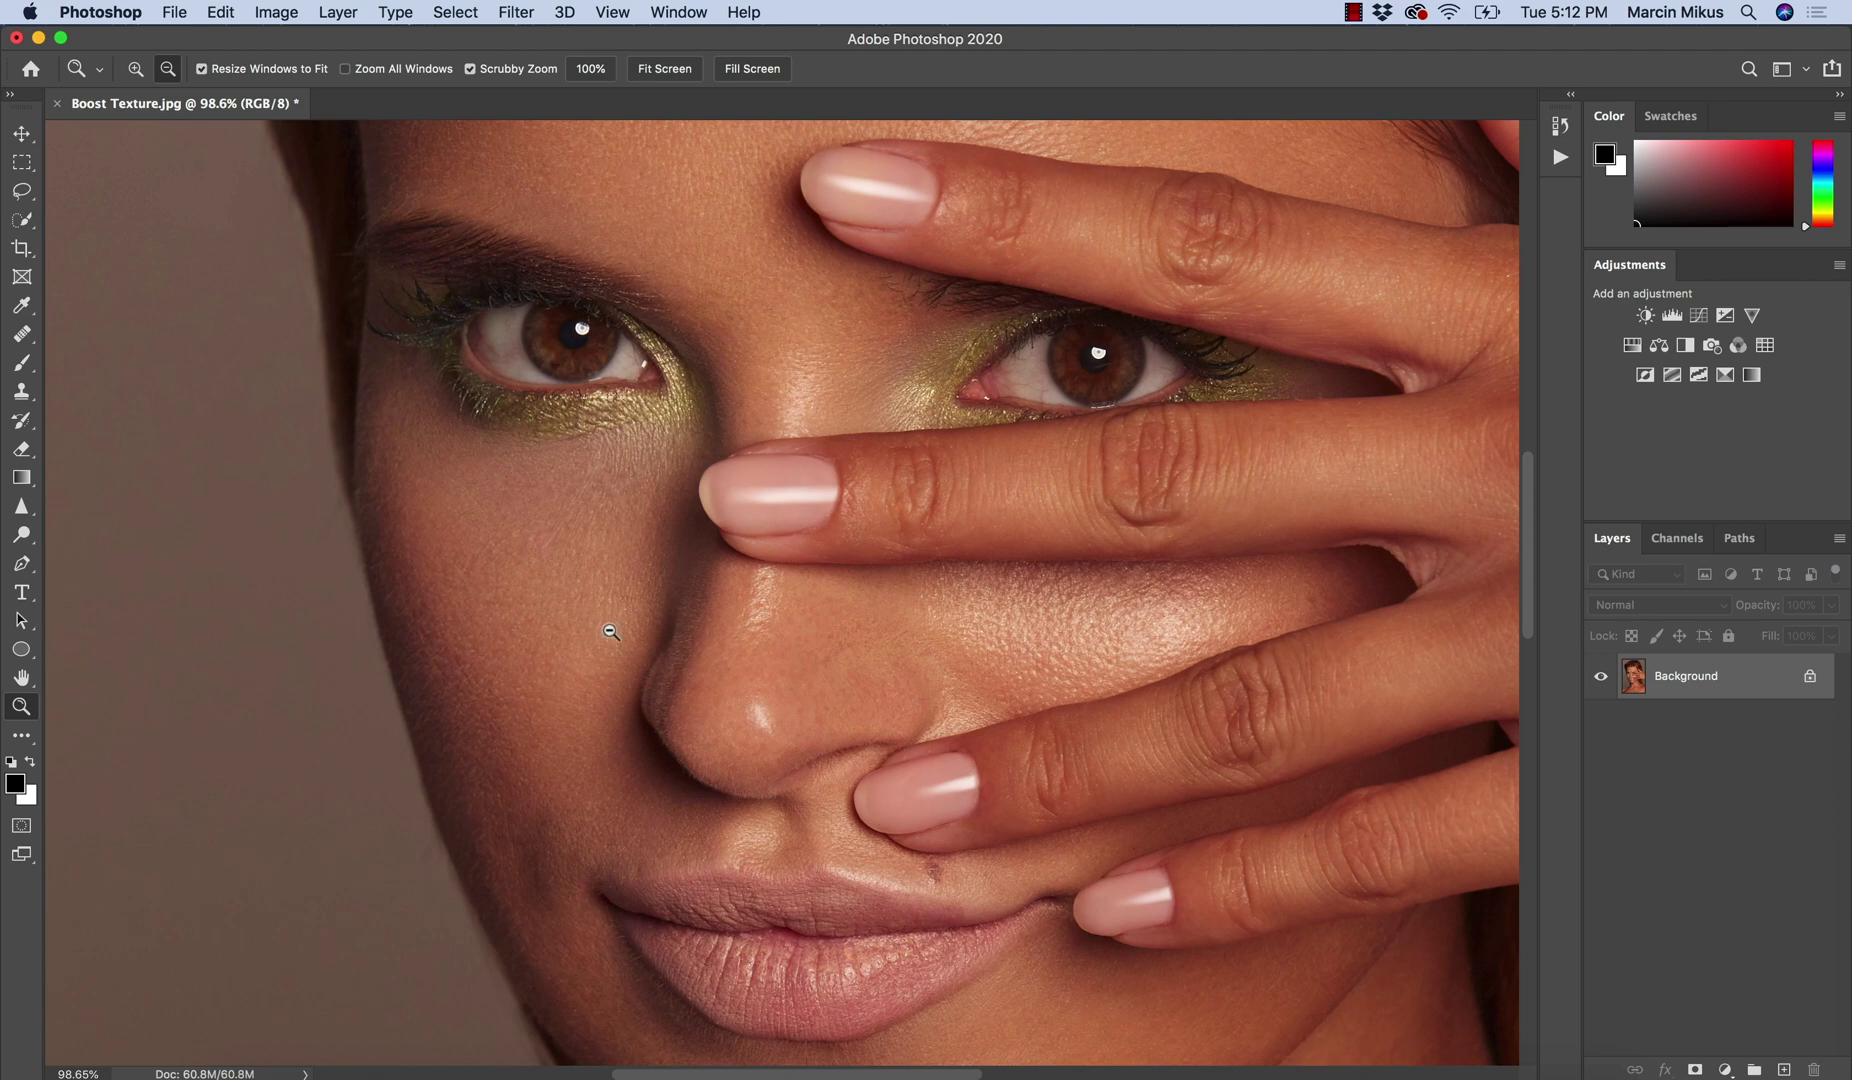
{"action": "scroll", "coordinate": [674, 666], "scroll_direction": "right", "scroll_amount": 3}
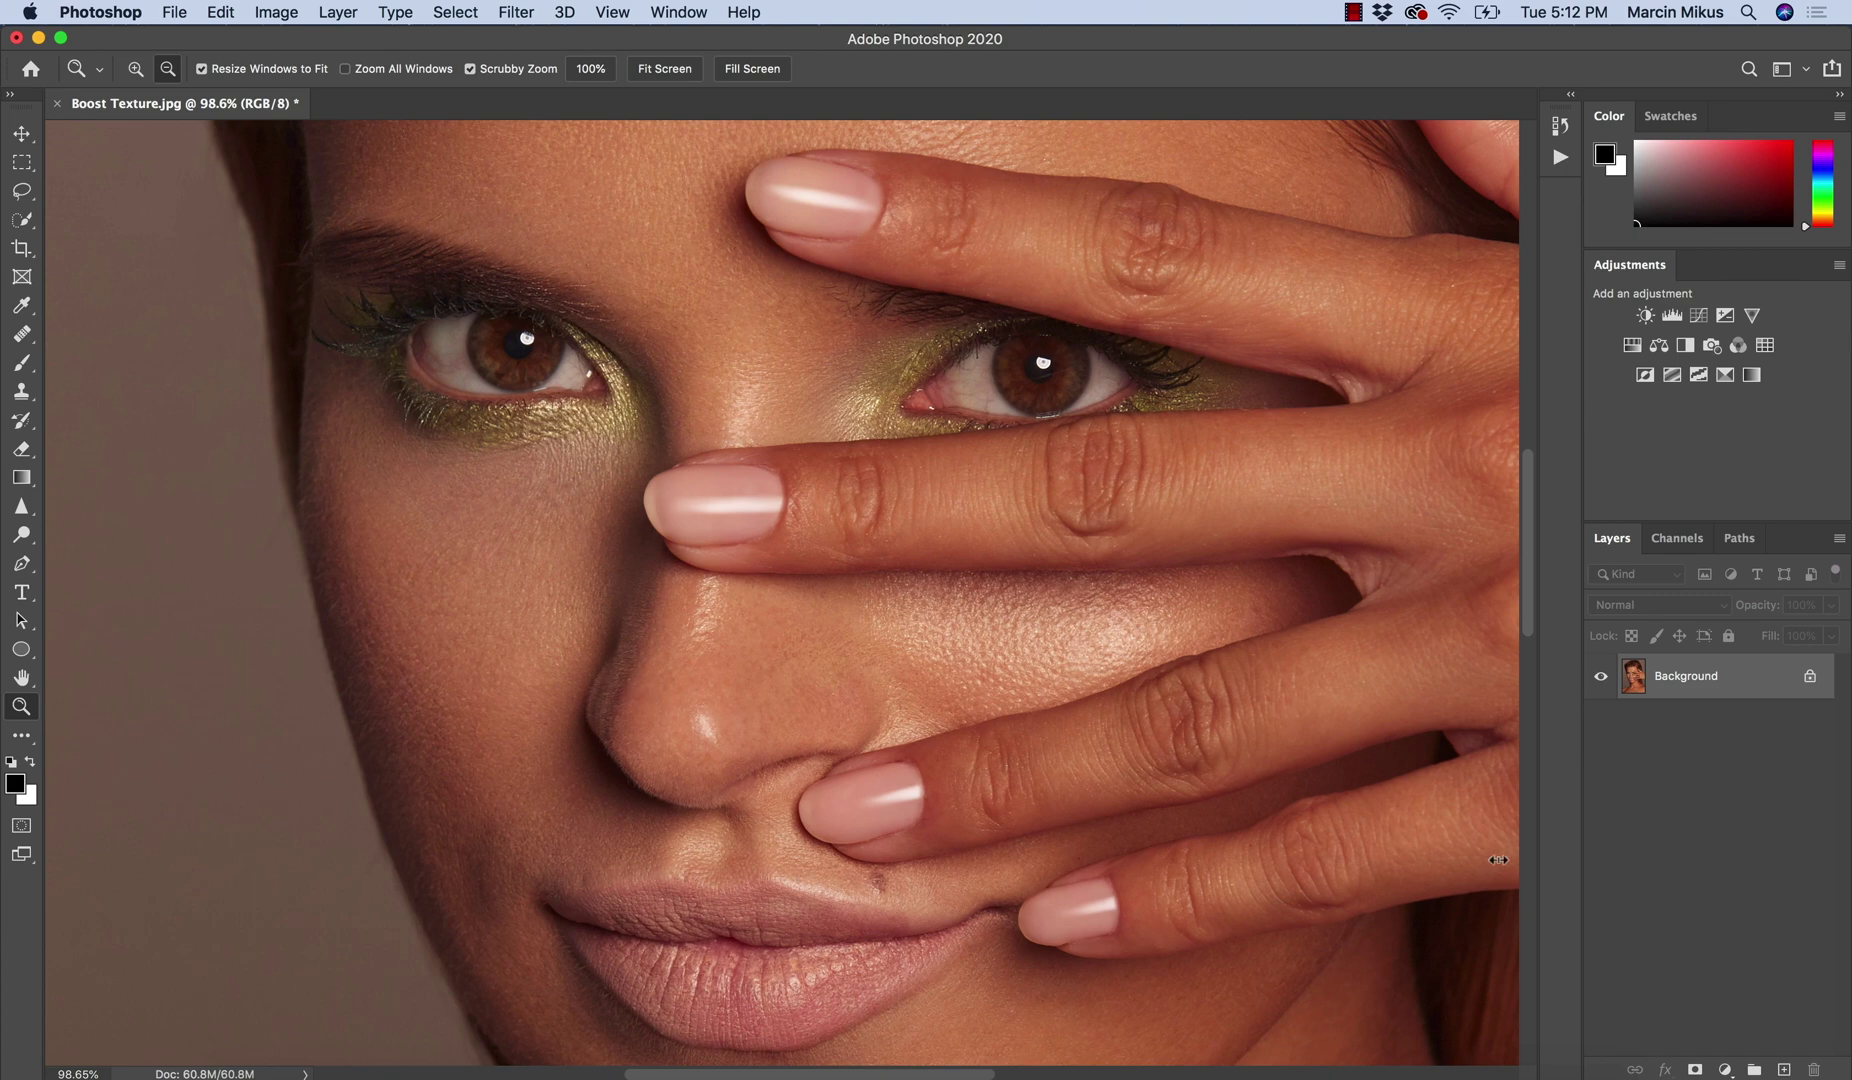
{"action": "left_click", "coordinate": [1726, 1069]}
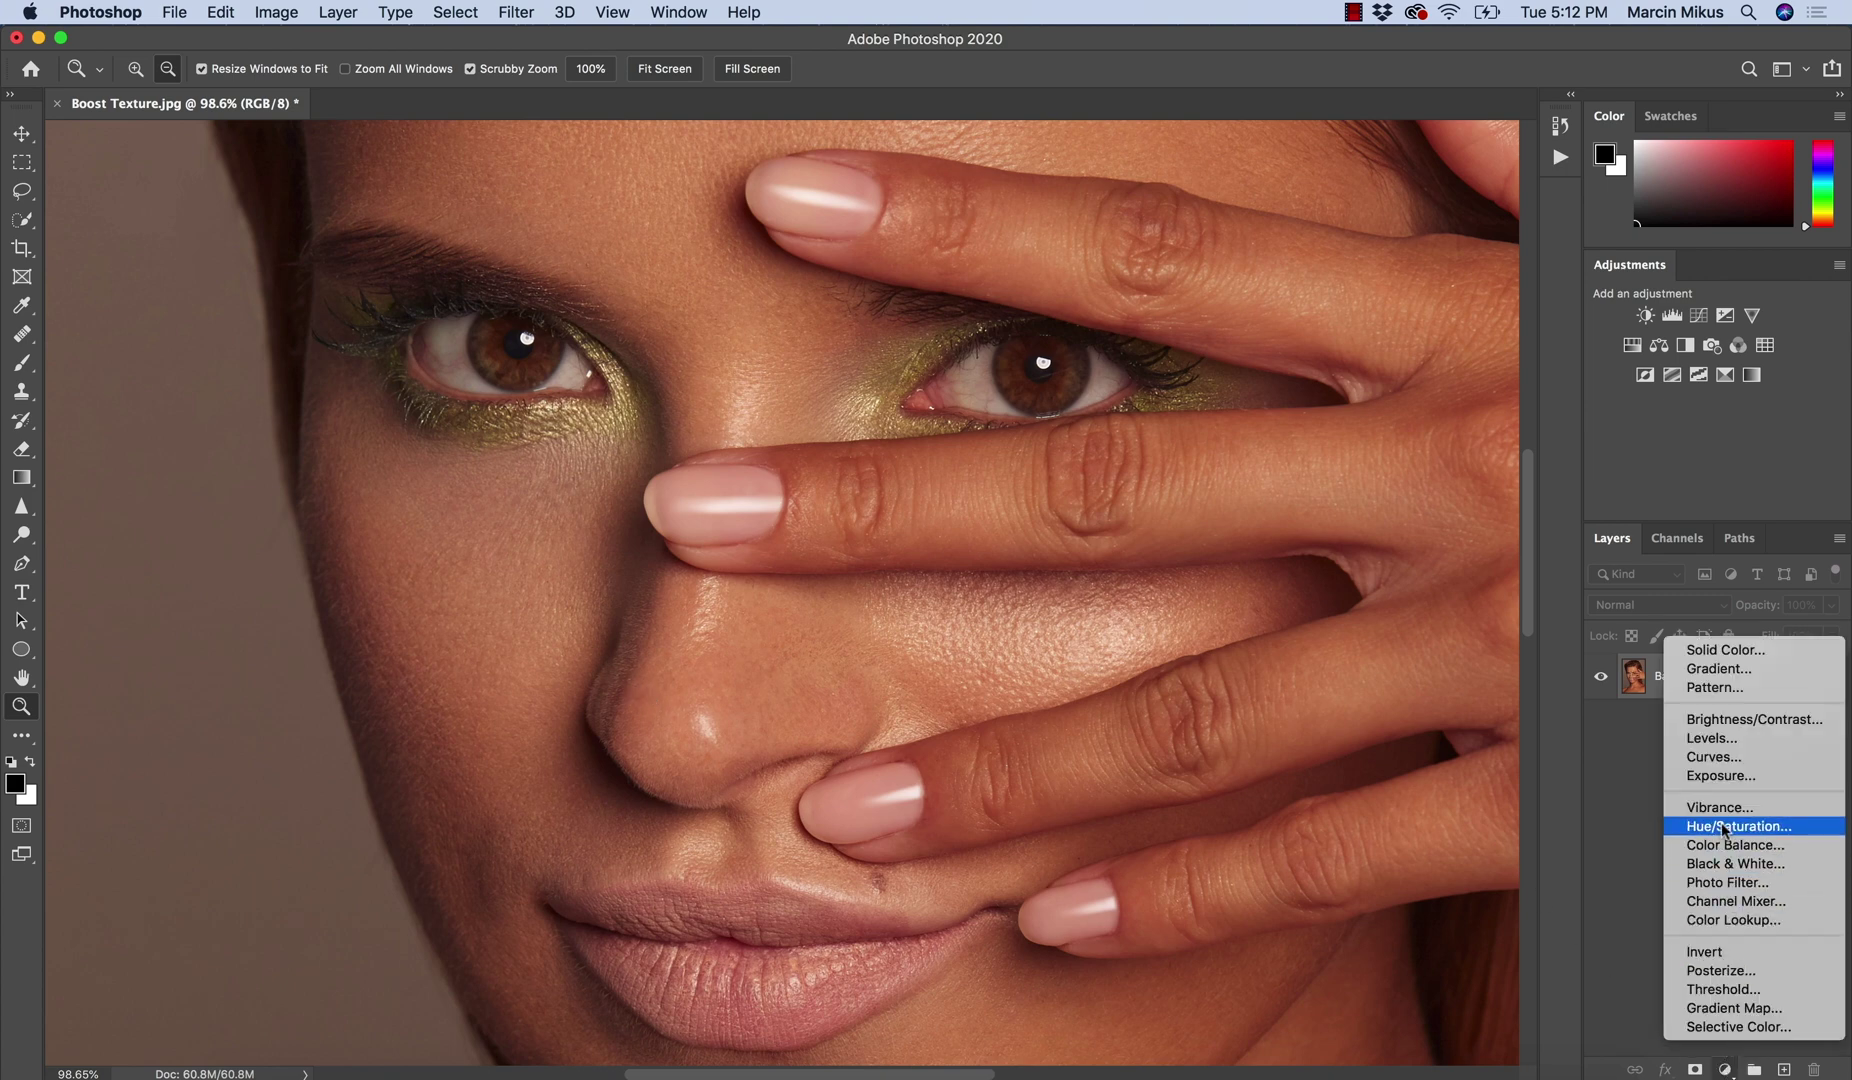
{"action": "left_click", "coordinate": [1712, 756]}
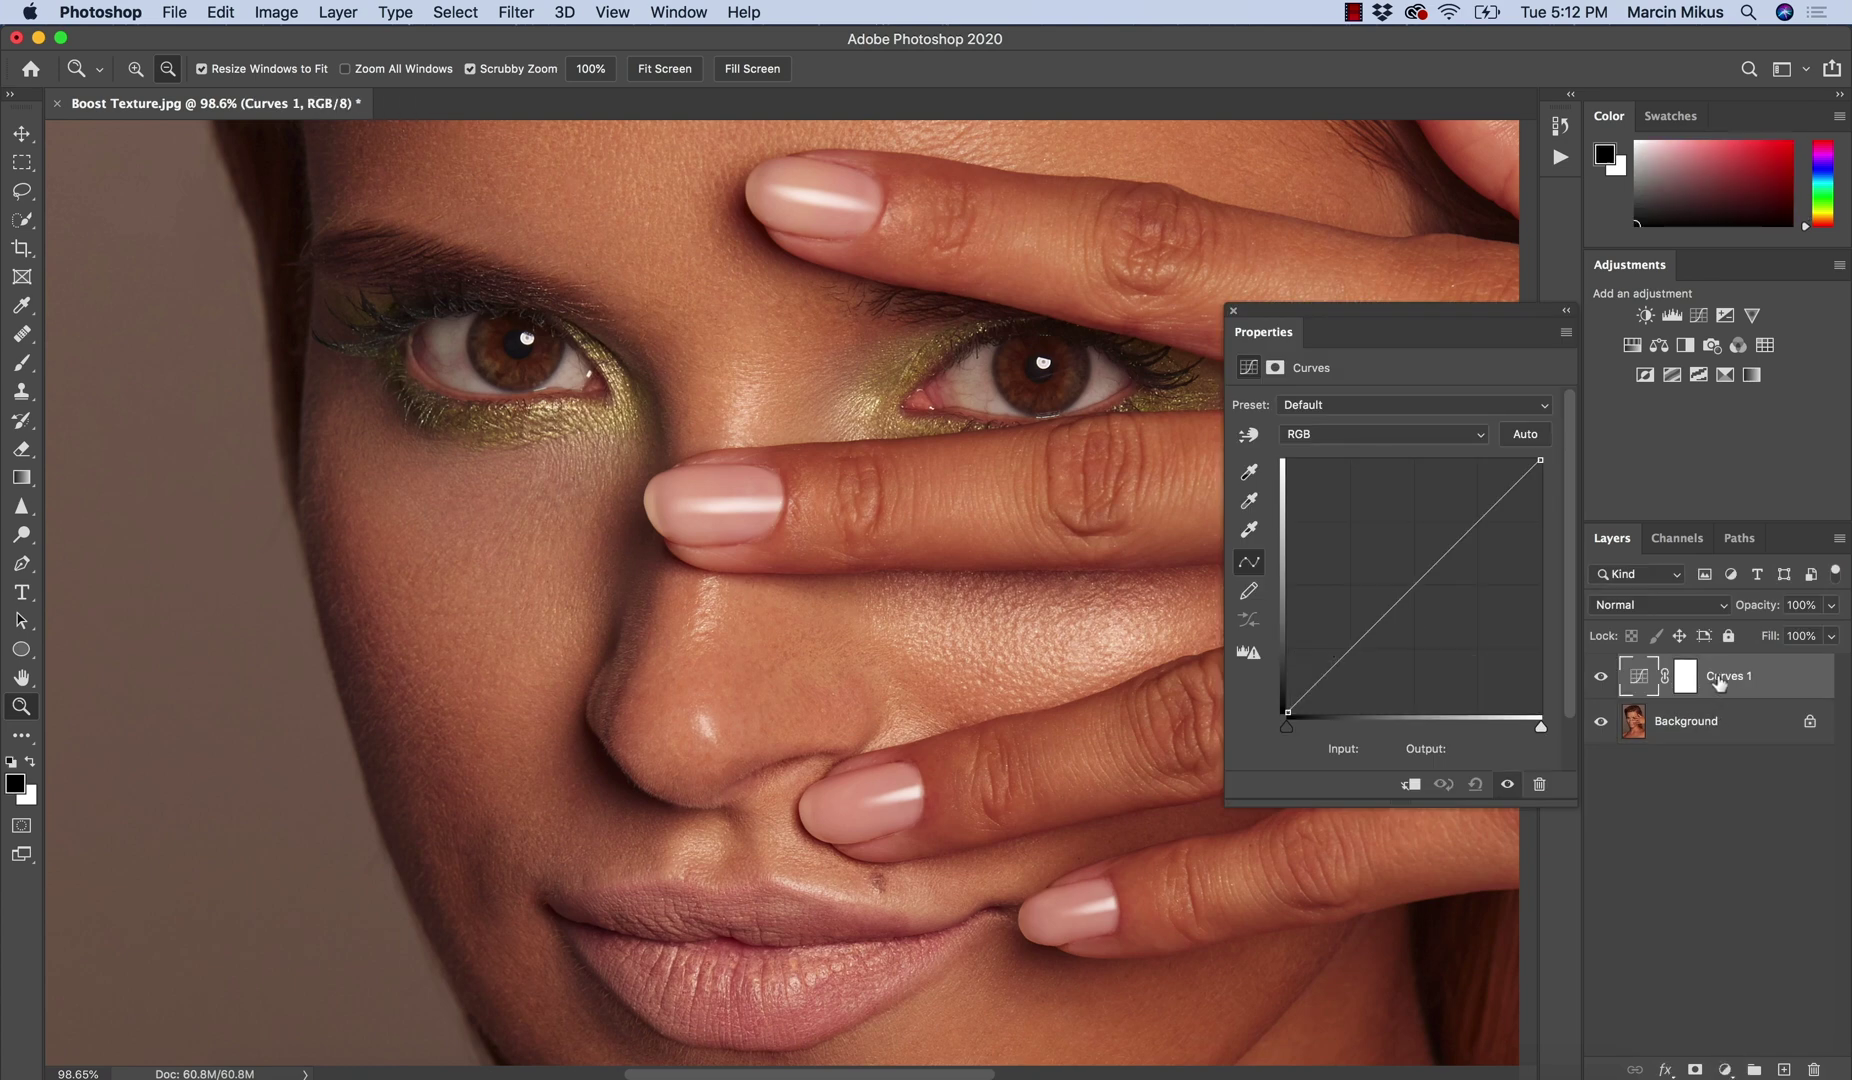
{"action": "double_click", "coordinate": [1726, 676]}
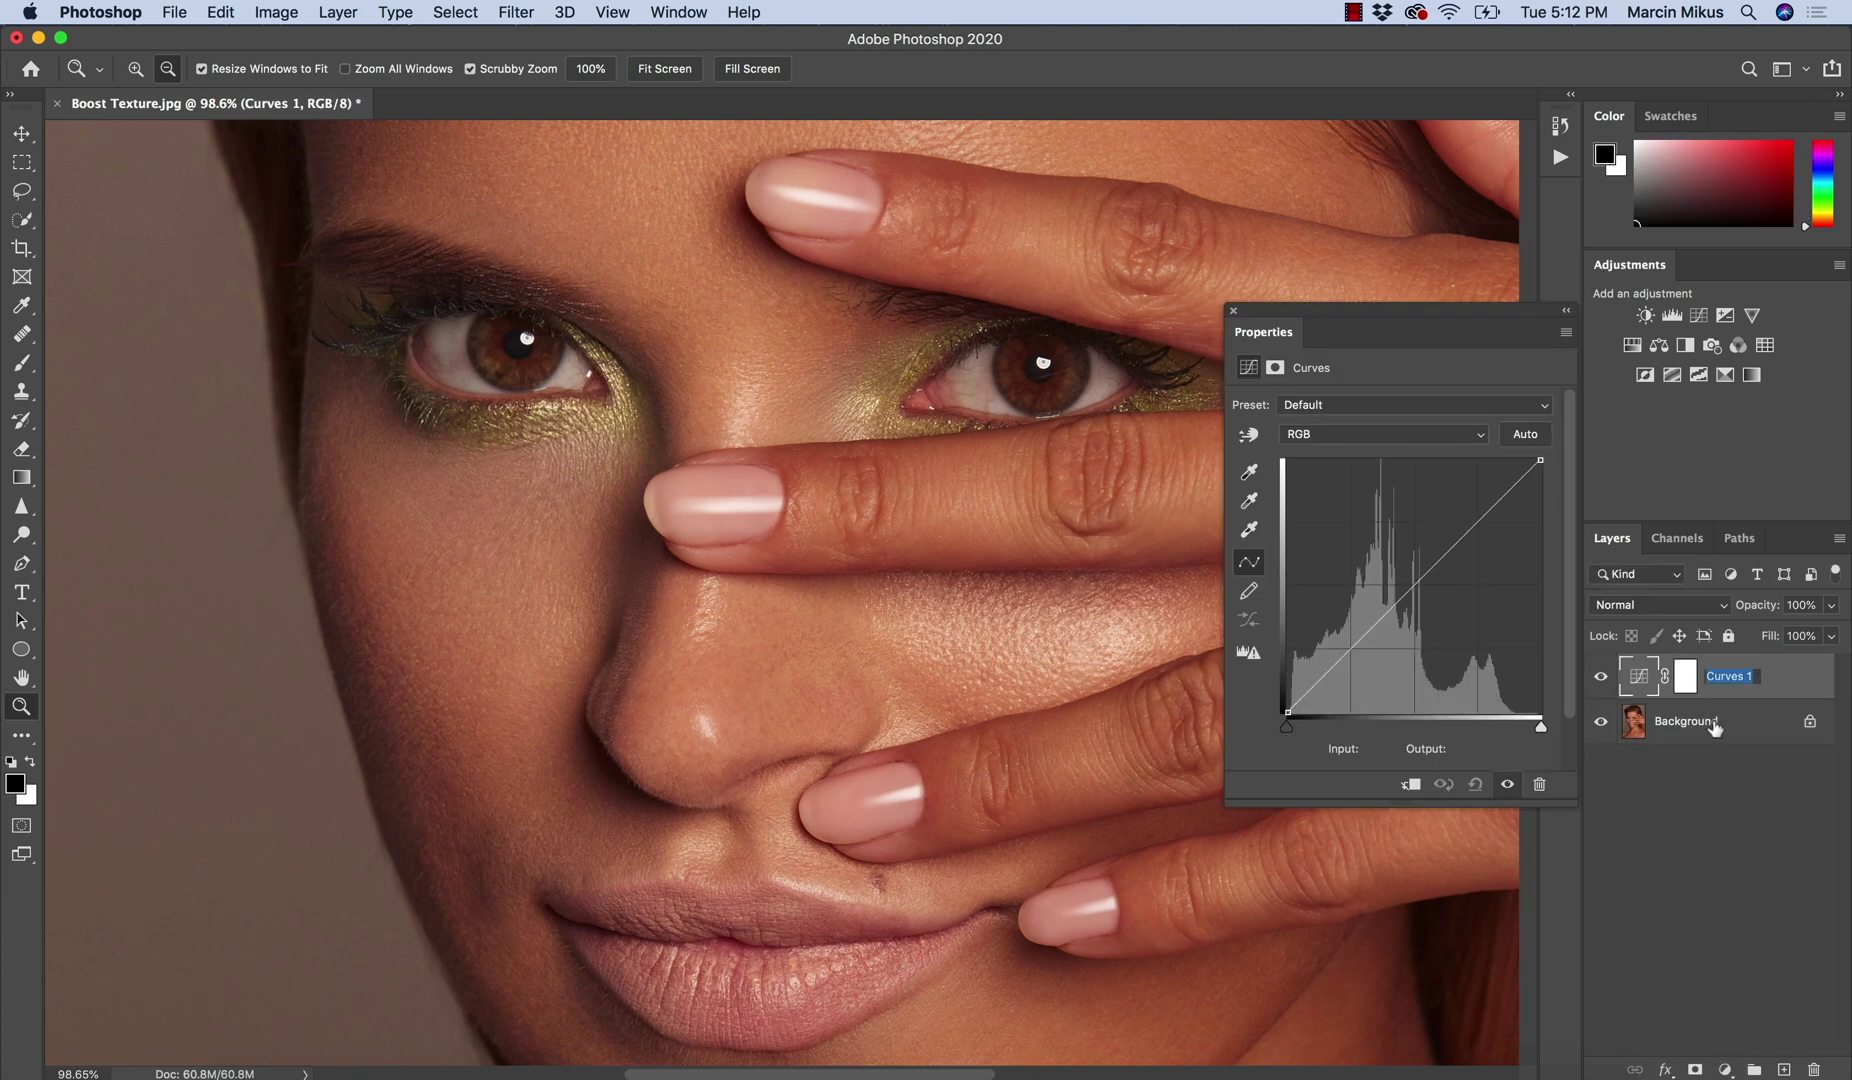
{"action": "type", "text": "Light"}
{"action": "key", "text": "Return"}
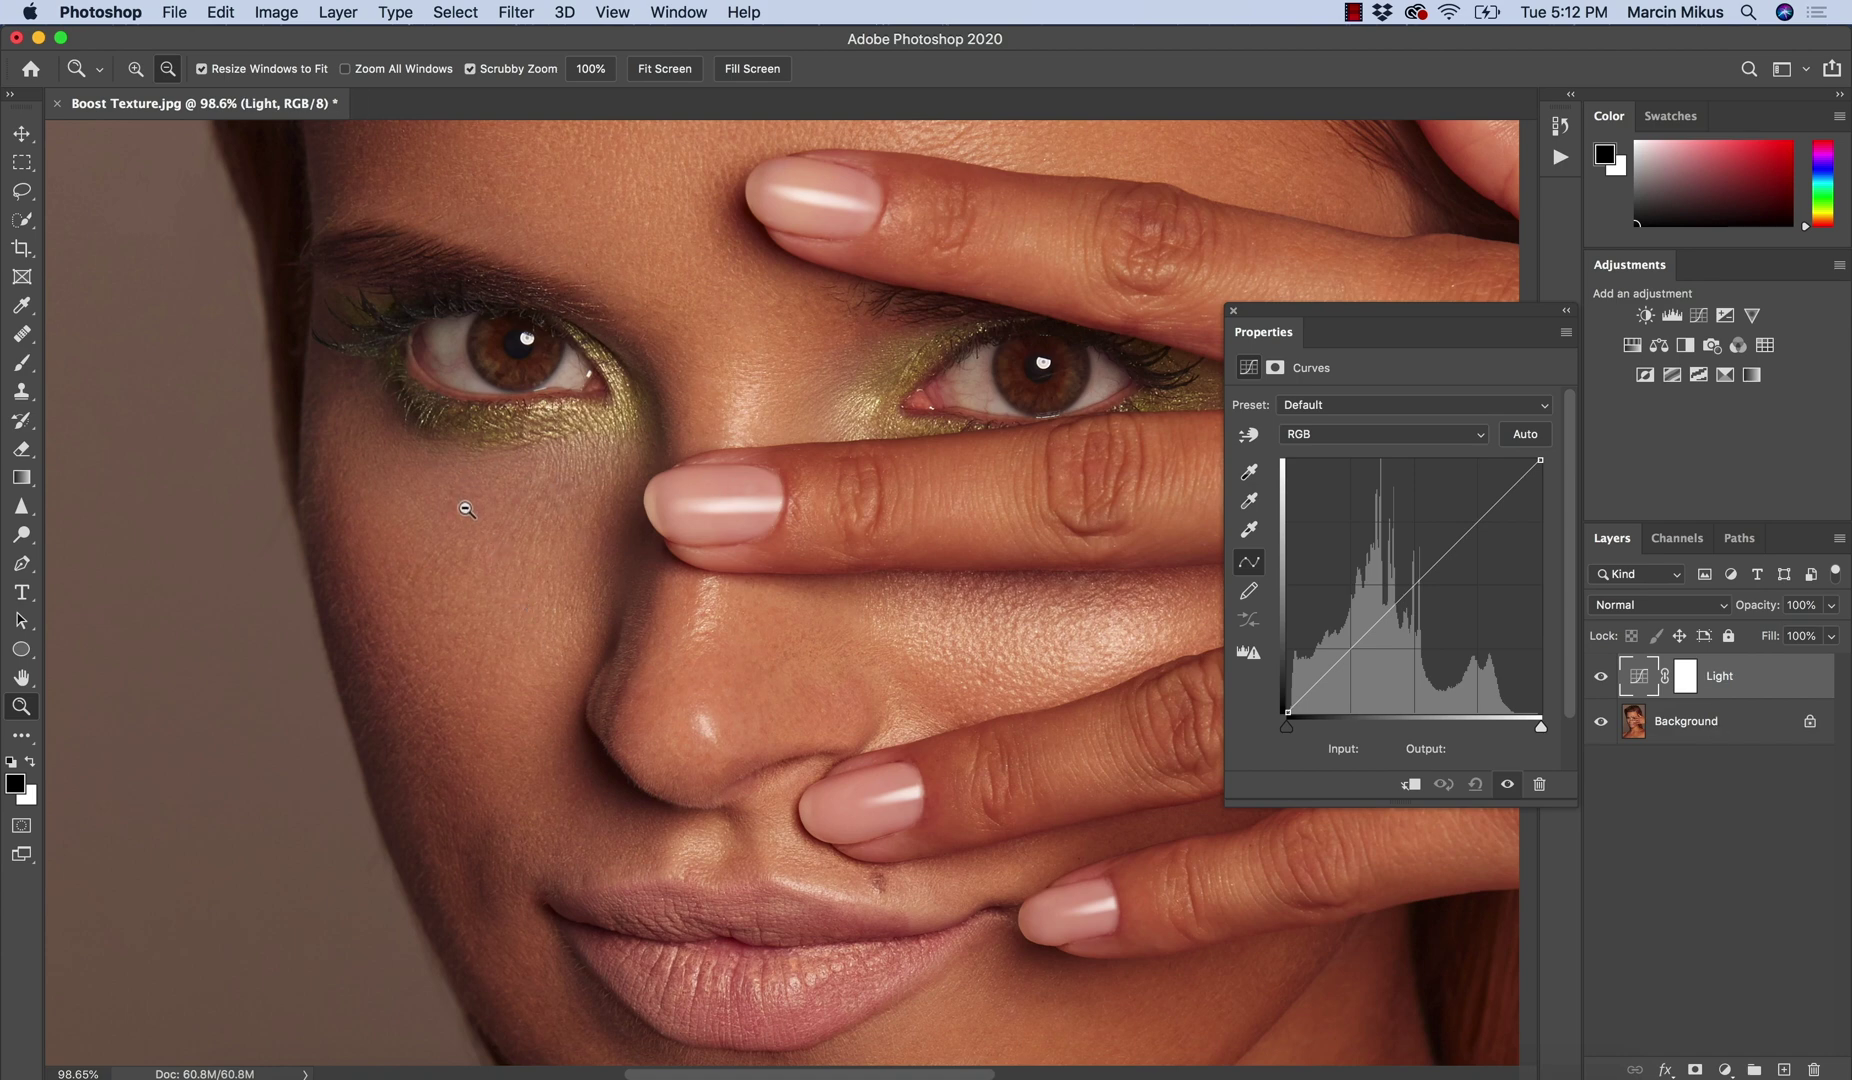
Select the Light layer's mask and open Color Range for it.
{"action": "scroll", "coordinate": [588, 356], "scroll_direction": "up", "scroll_amount": 5}
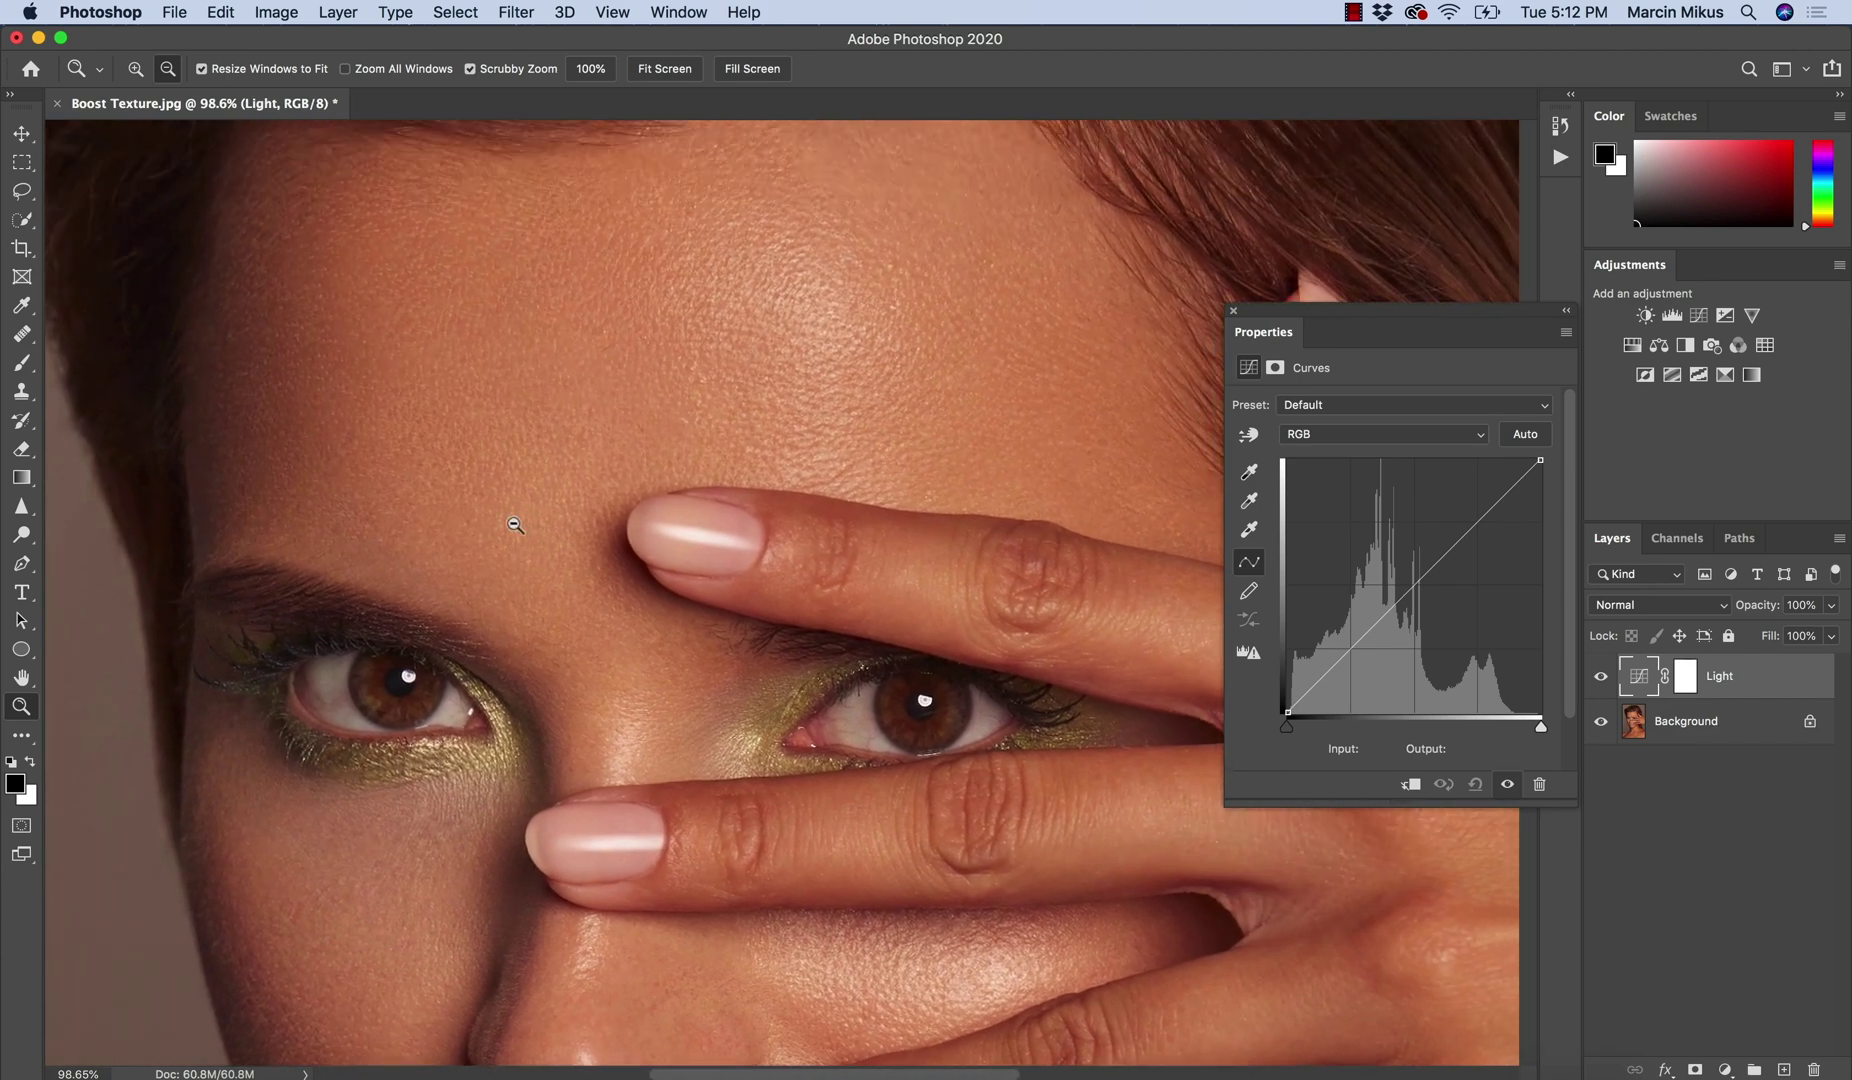
{"action": "left_click", "coordinate": [1685, 680]}
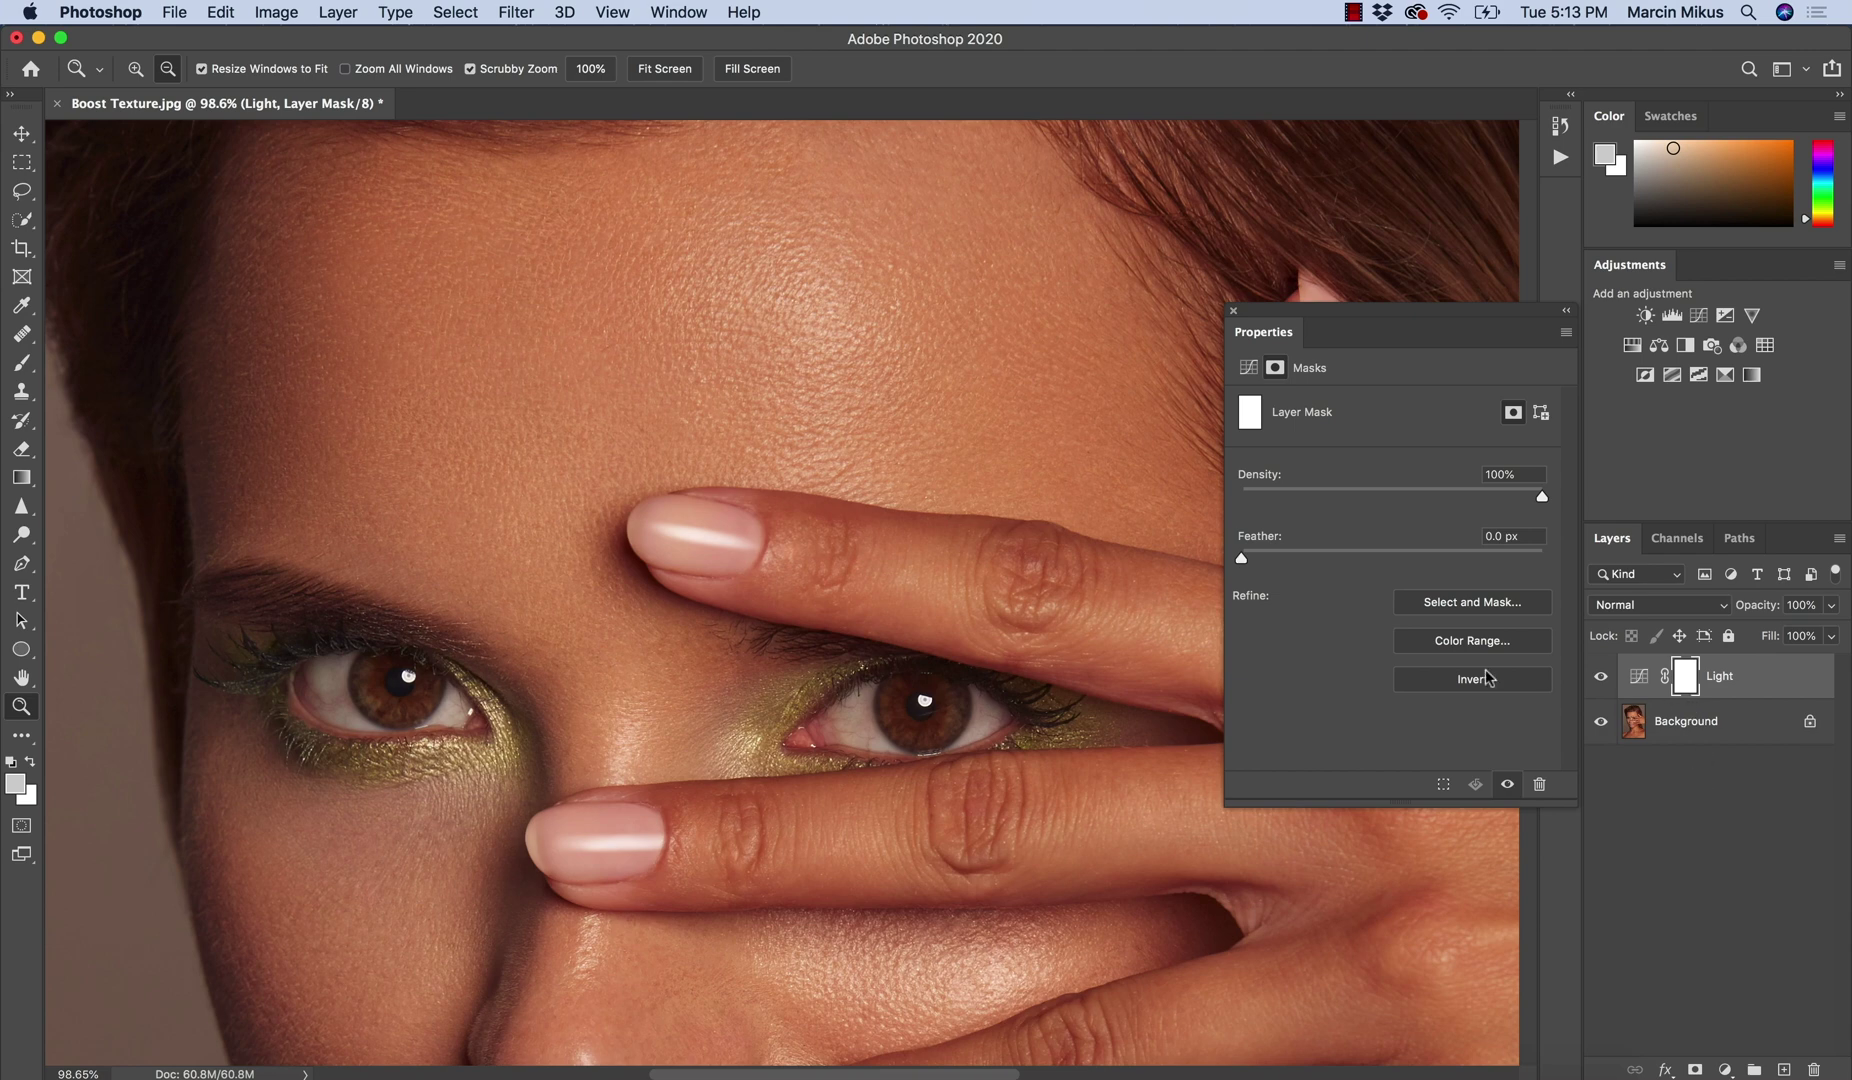
{"action": "left_click", "coordinate": [455, 12]}
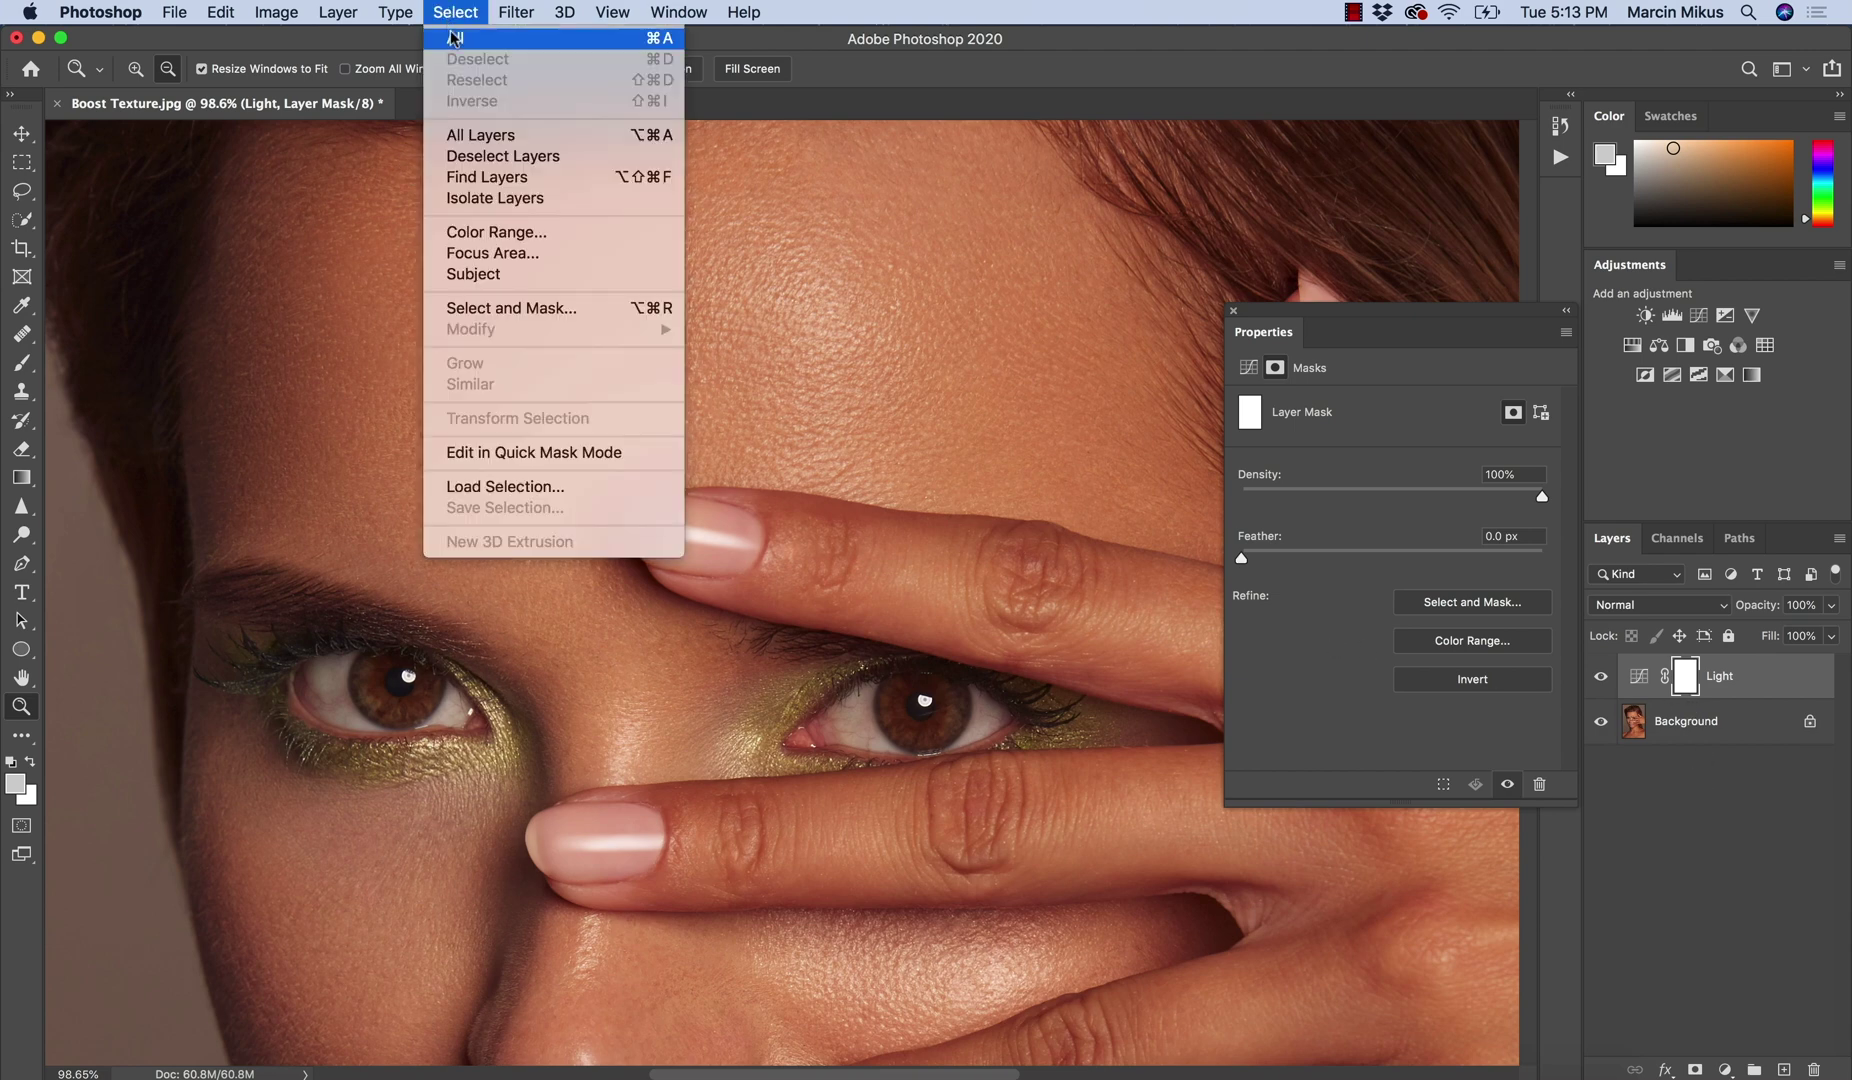
{"action": "left_click", "coordinate": [487, 234]}
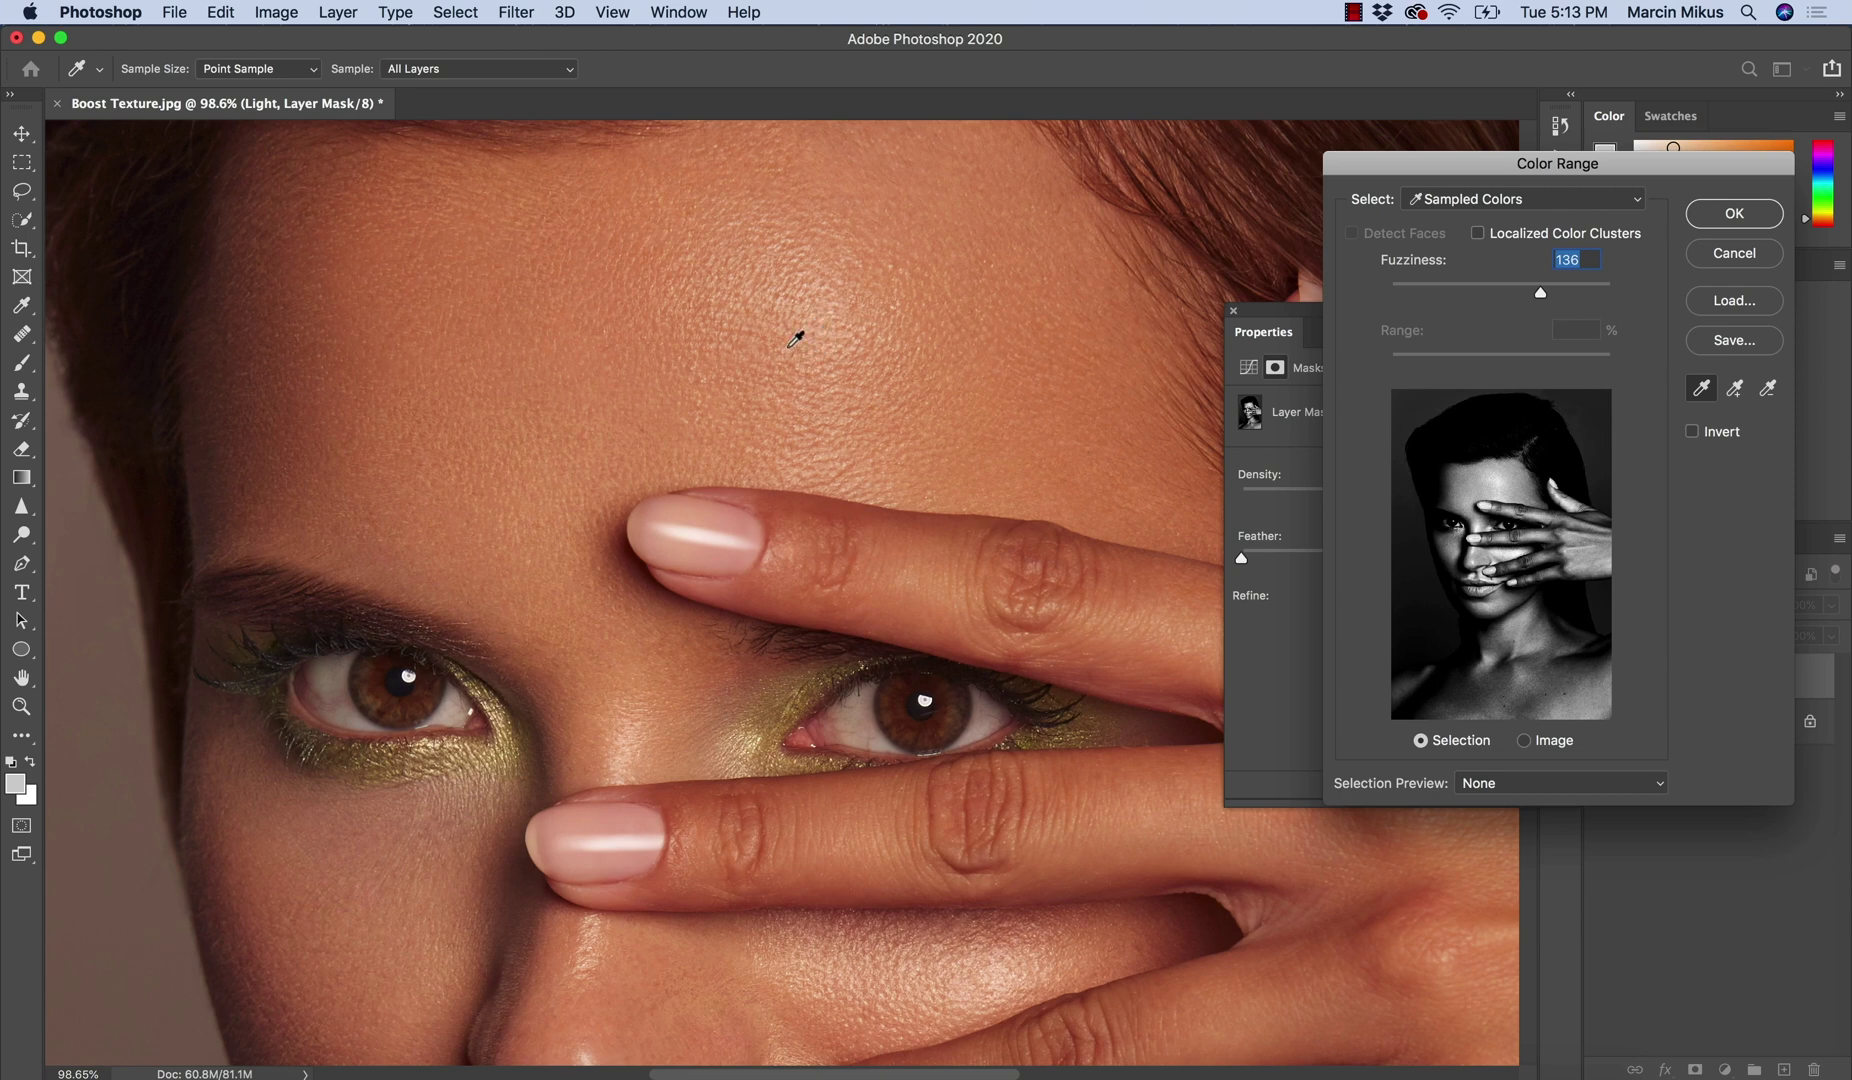
Try building the range from sampled colors by picking the shiny skin on the cheek and forehead.
{"action": "left_click", "coordinate": [1456, 200]}
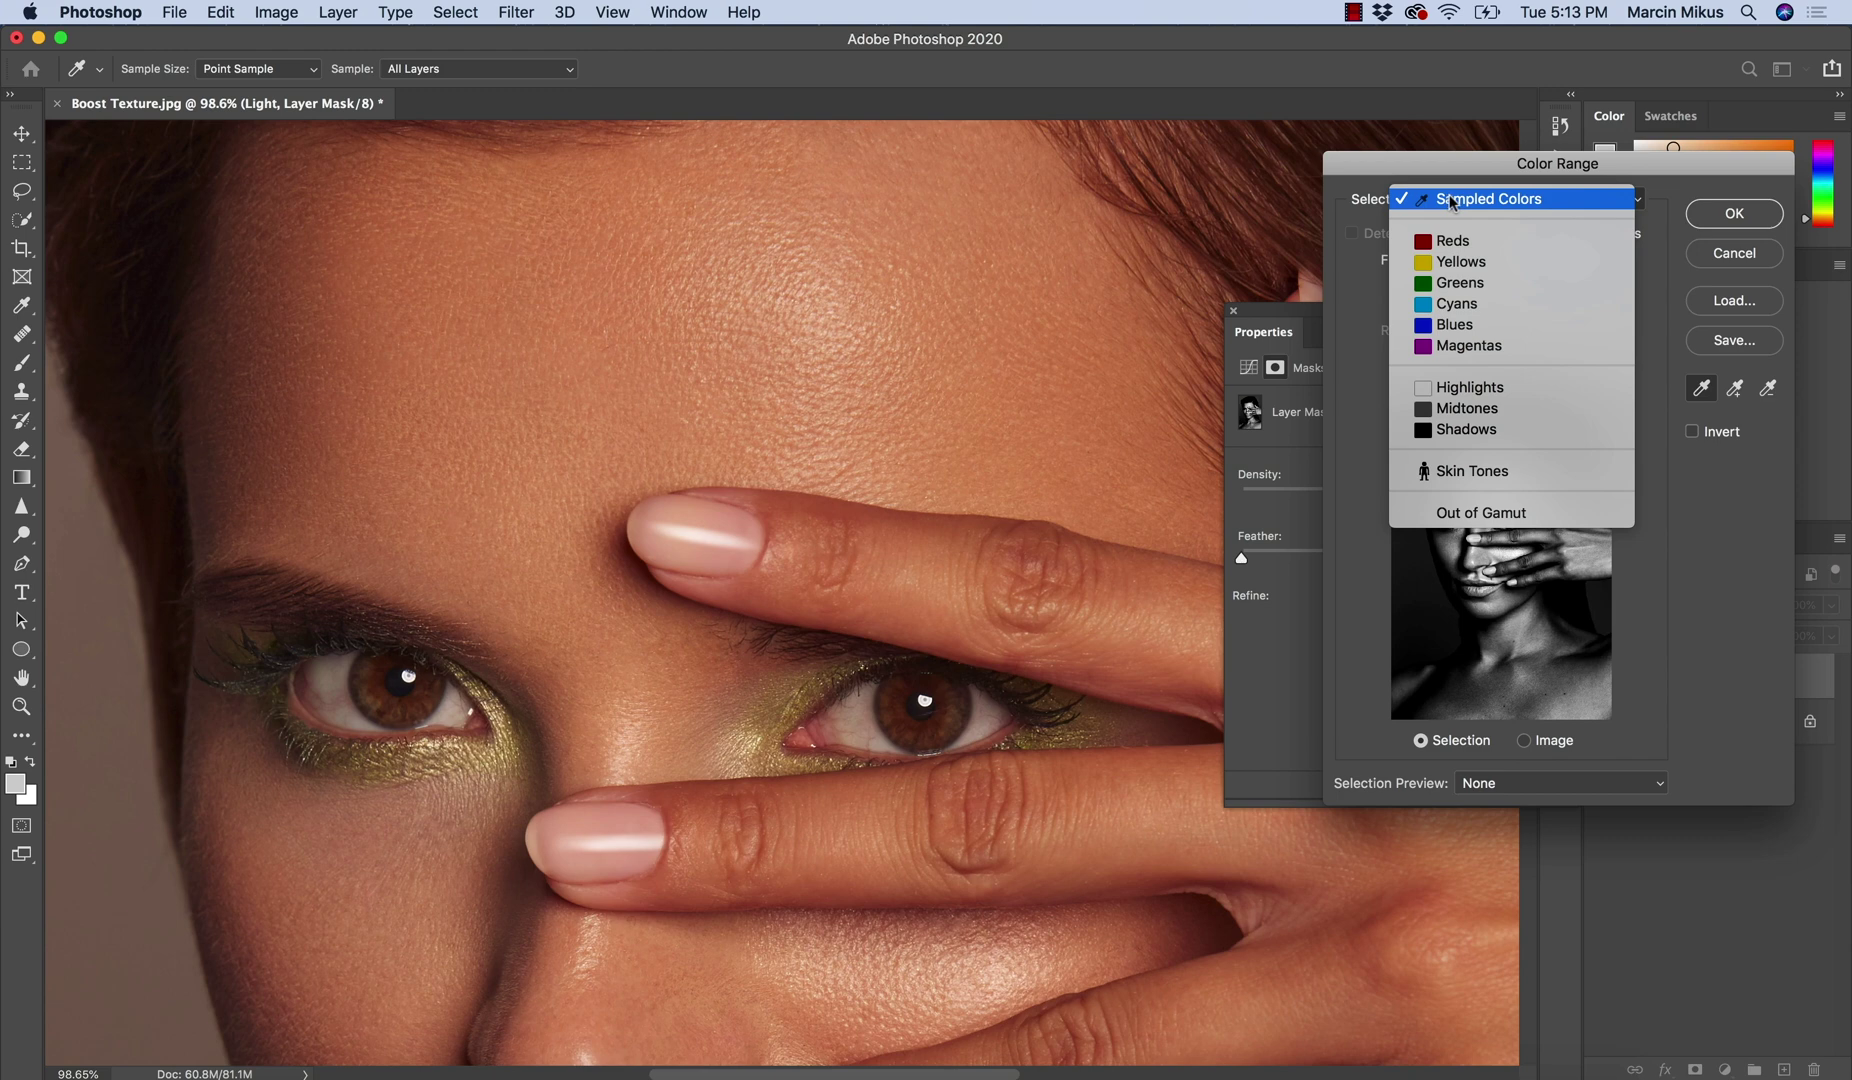
{"action": "left_click", "coordinate": [1459, 203]}
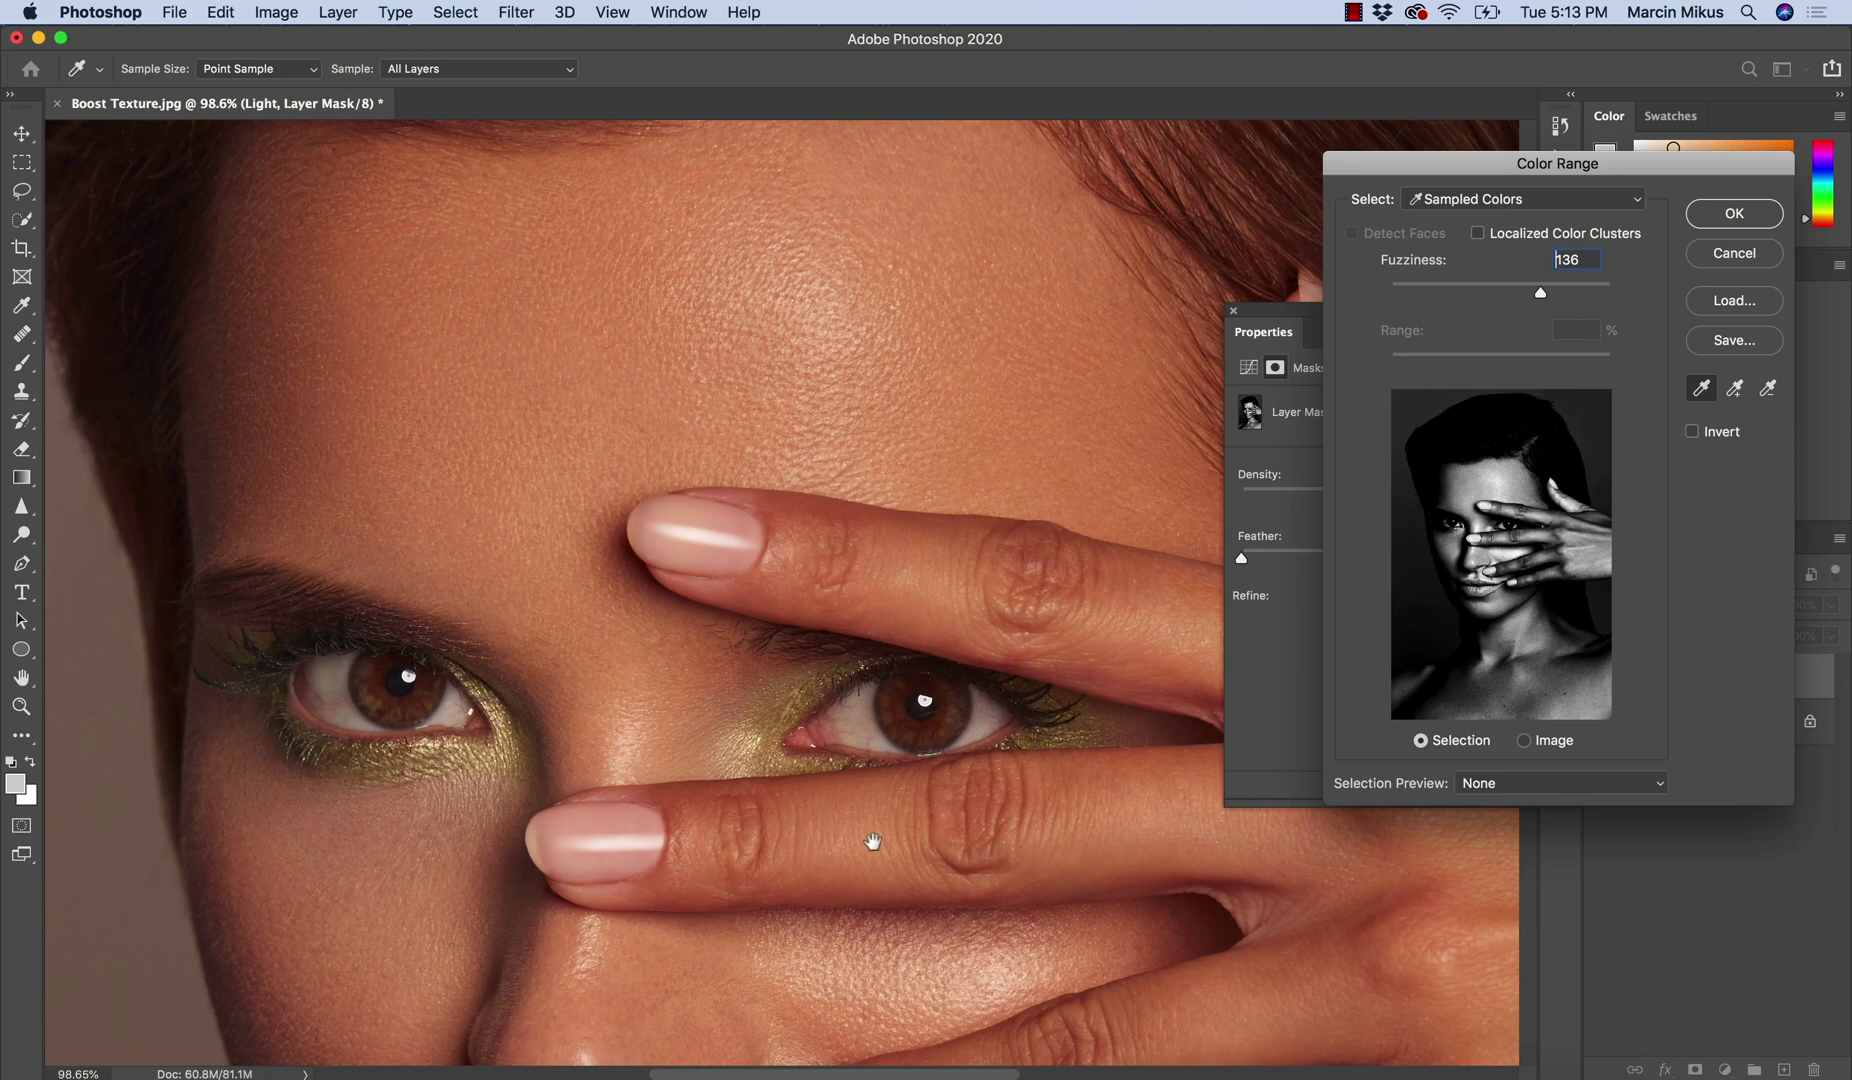
{"action": "scroll", "coordinate": [855, 800], "scroll_direction": "down", "scroll_amount": 2}
{"action": "scroll", "coordinate": [846, 728], "scroll_direction": "down", "scroll_amount": 1}
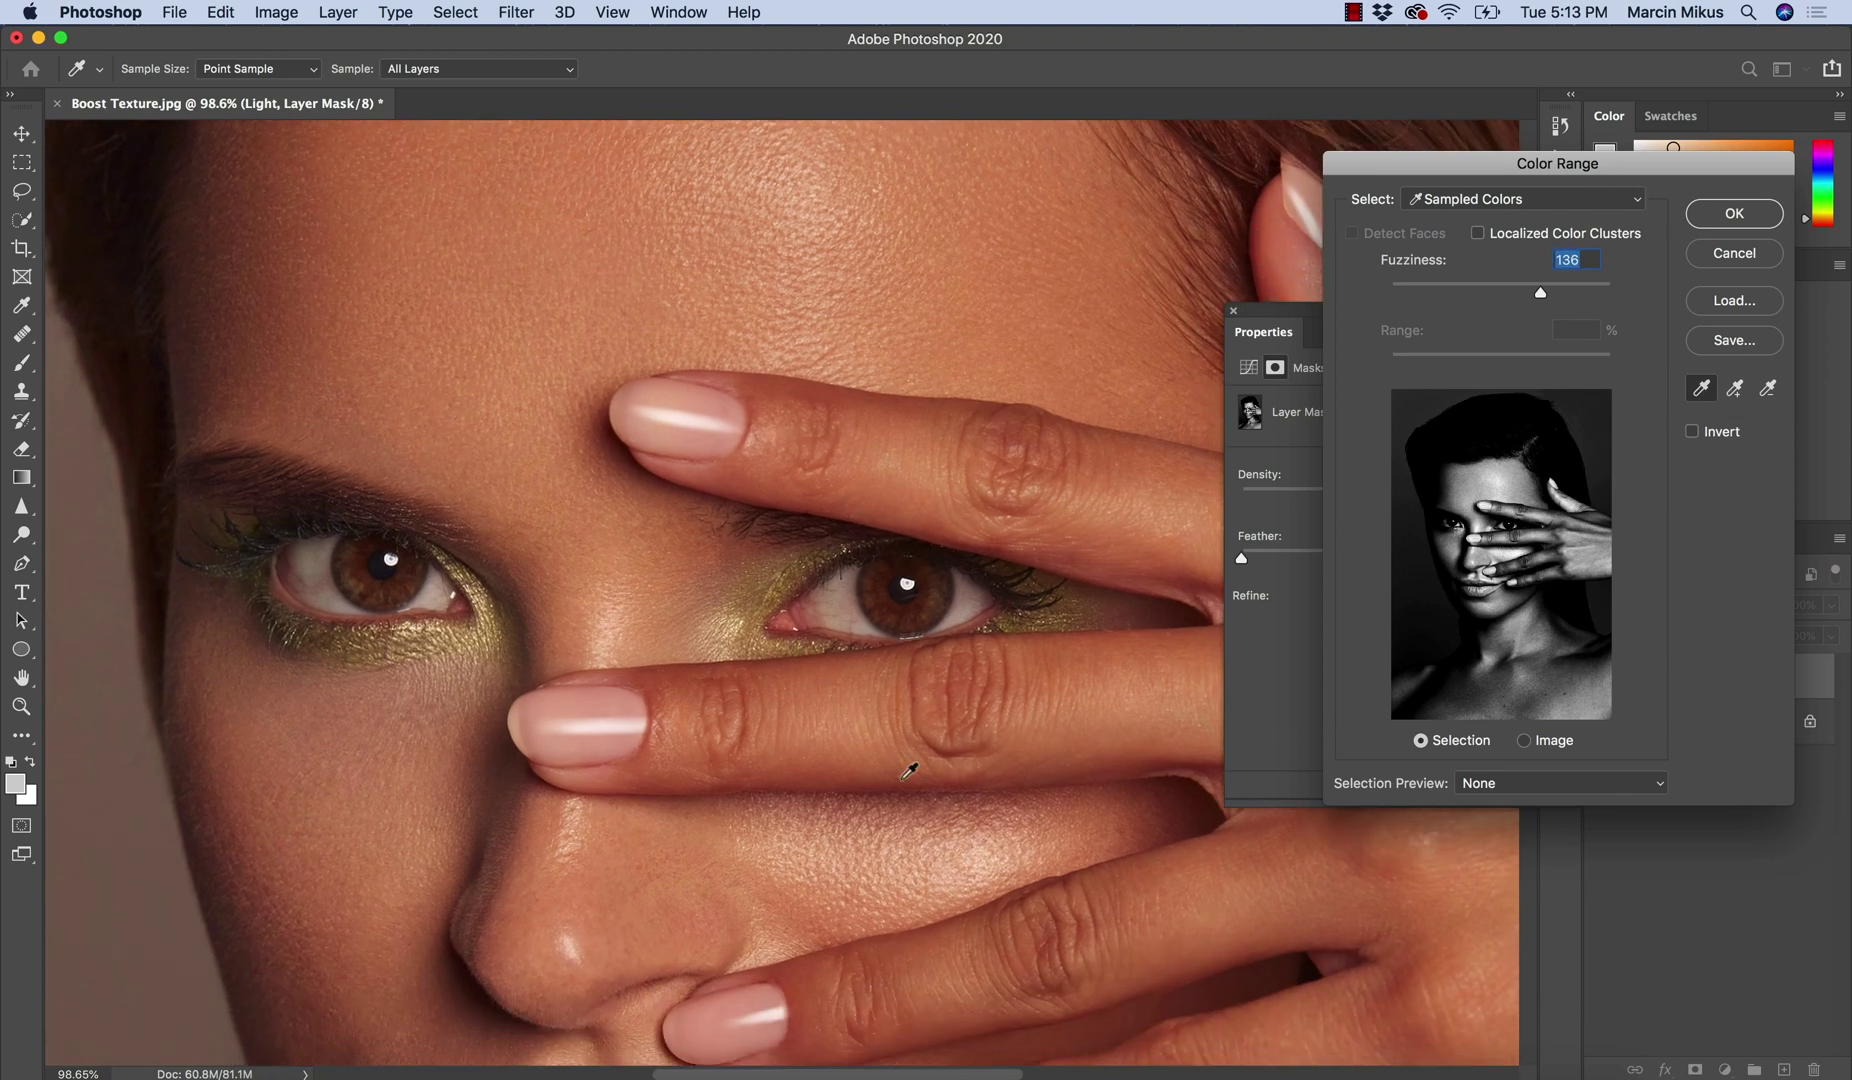
{"action": "left_click", "coordinate": [985, 855]}
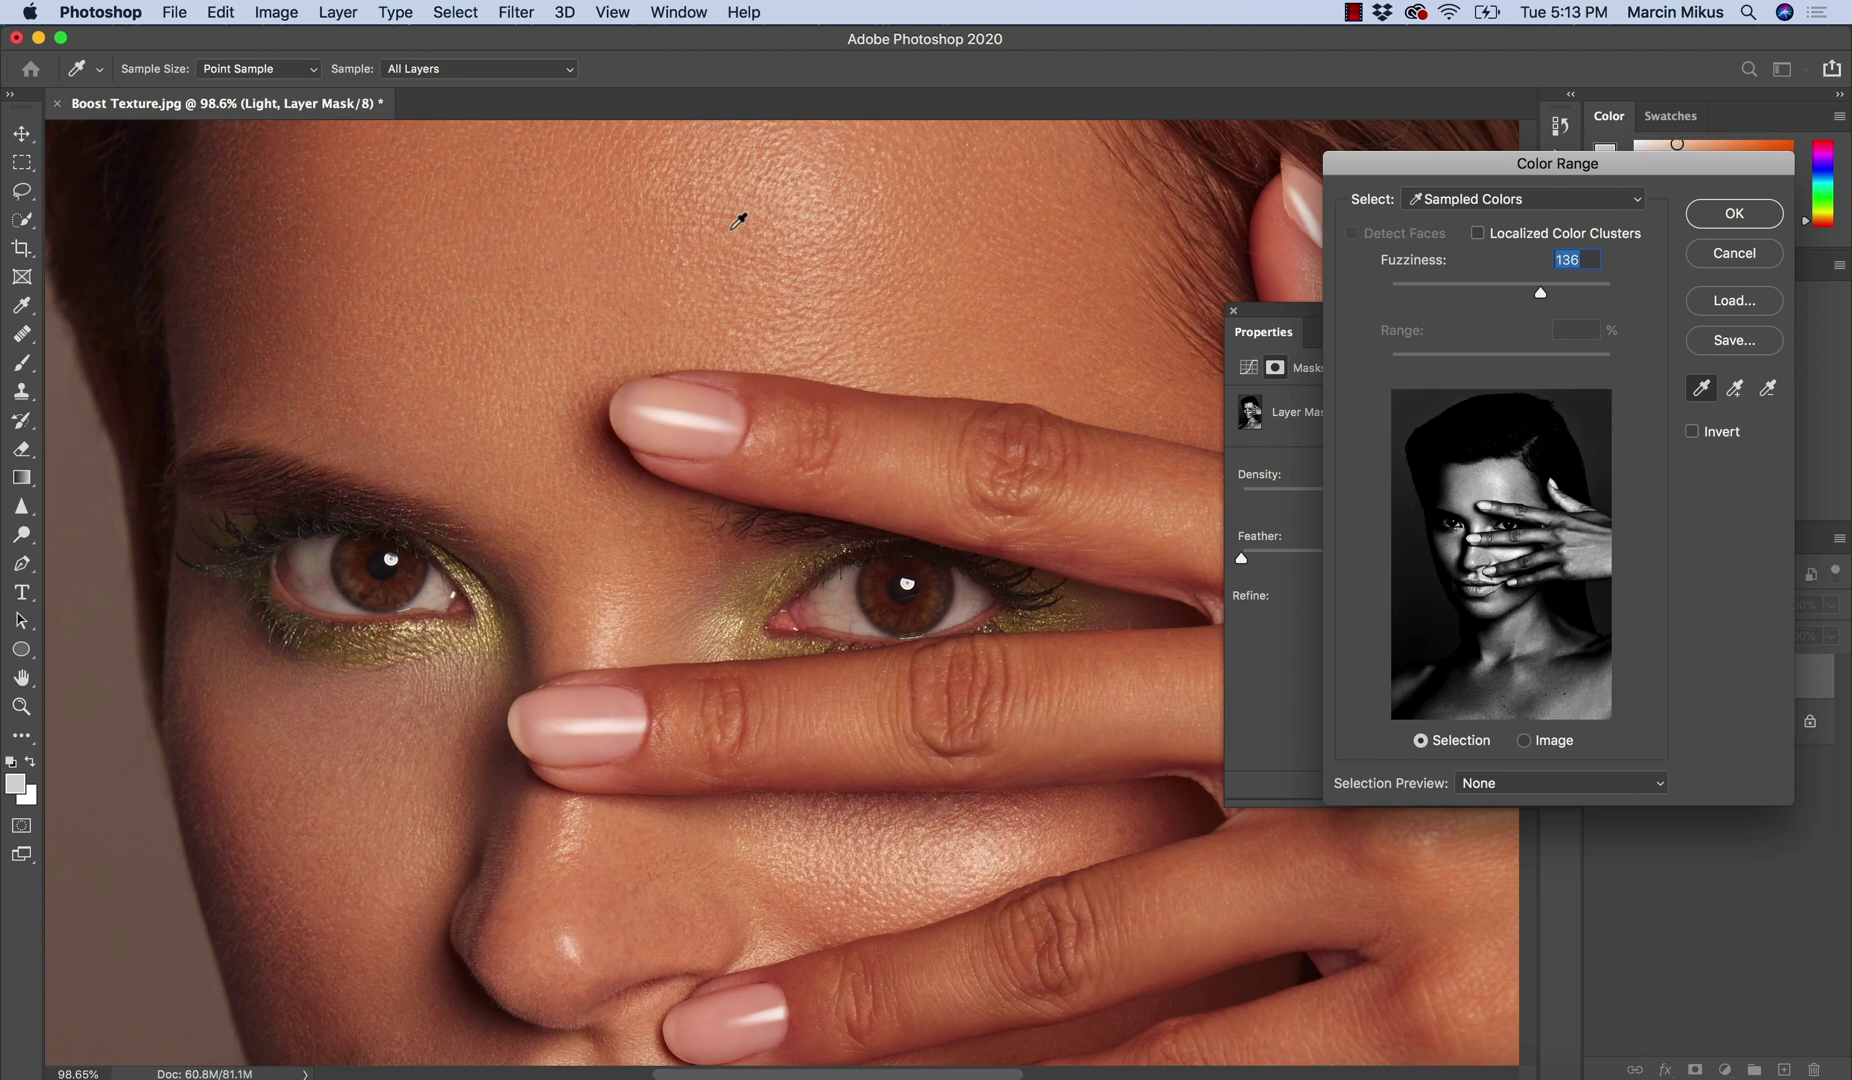
{"action": "left_click", "coordinate": [808, 220]}
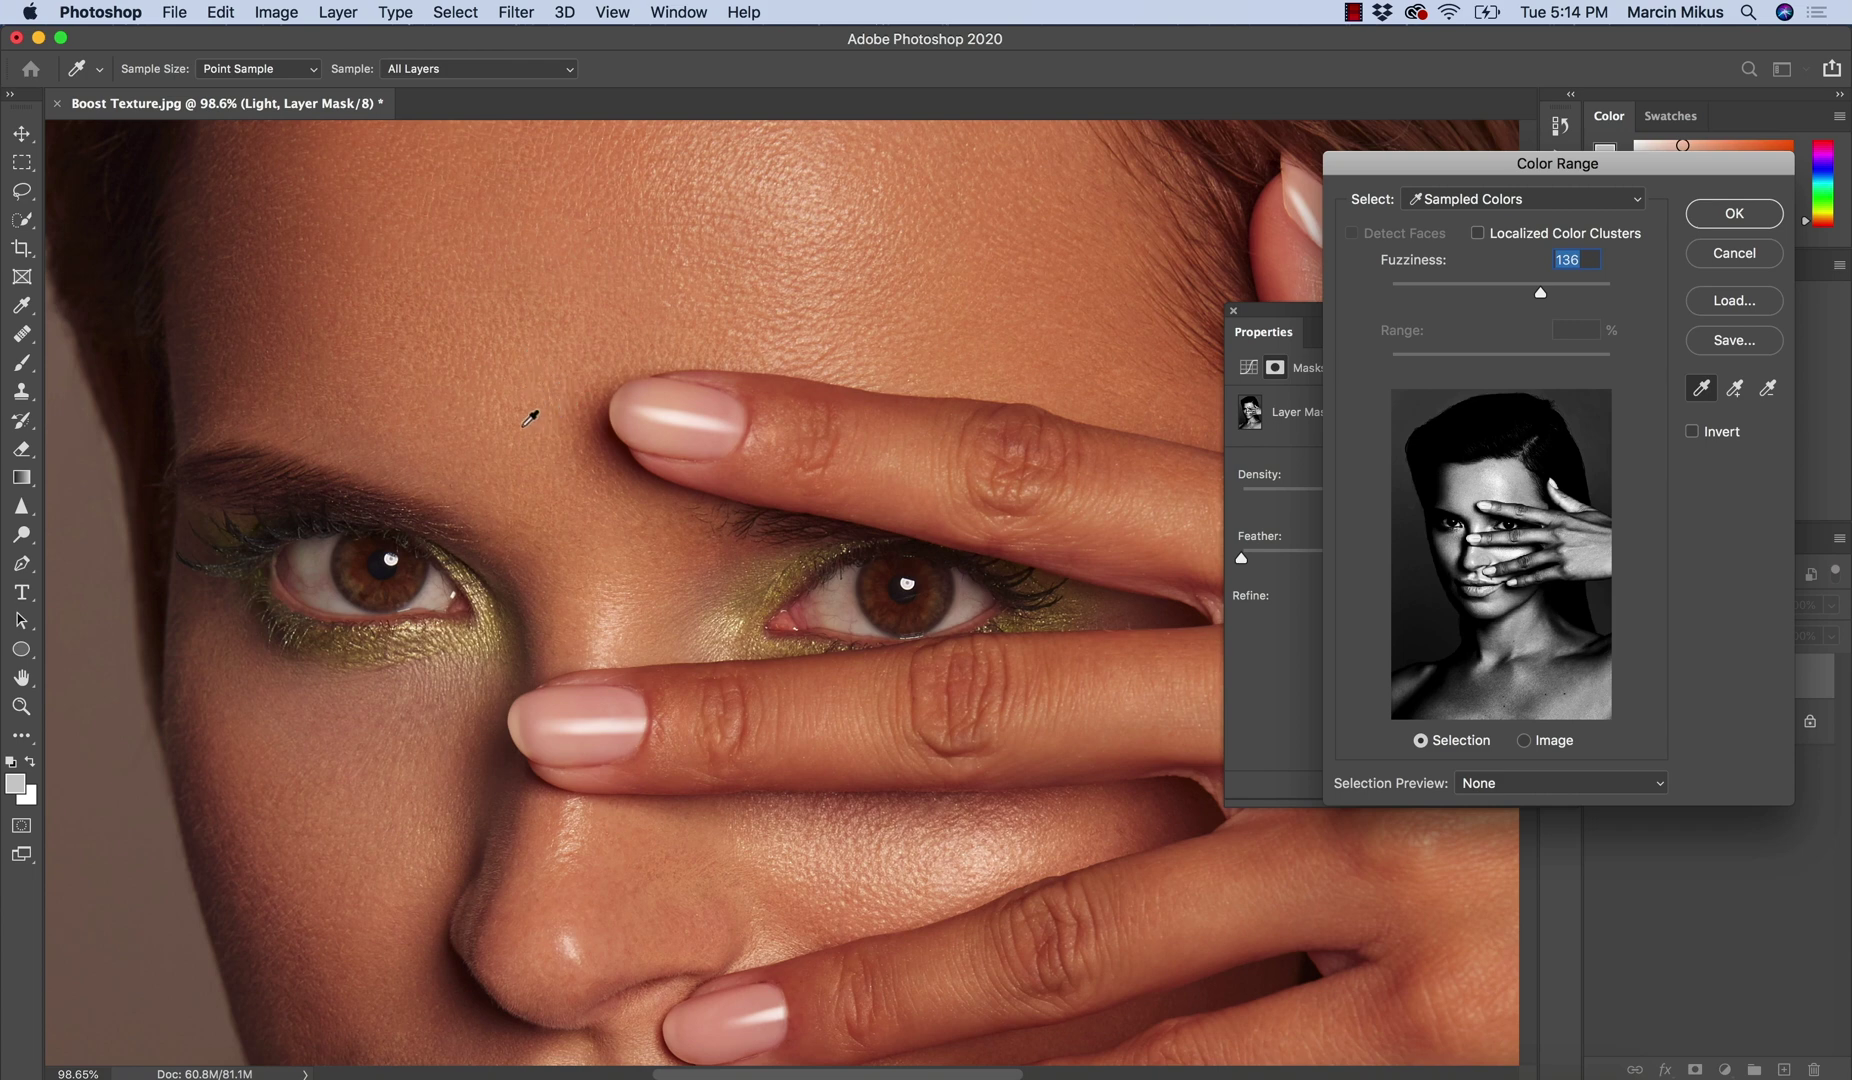
Base the color range on Highlights, with Fuzziness at 55% and Range at 255.
{"action": "left_click", "coordinate": [1437, 206]}
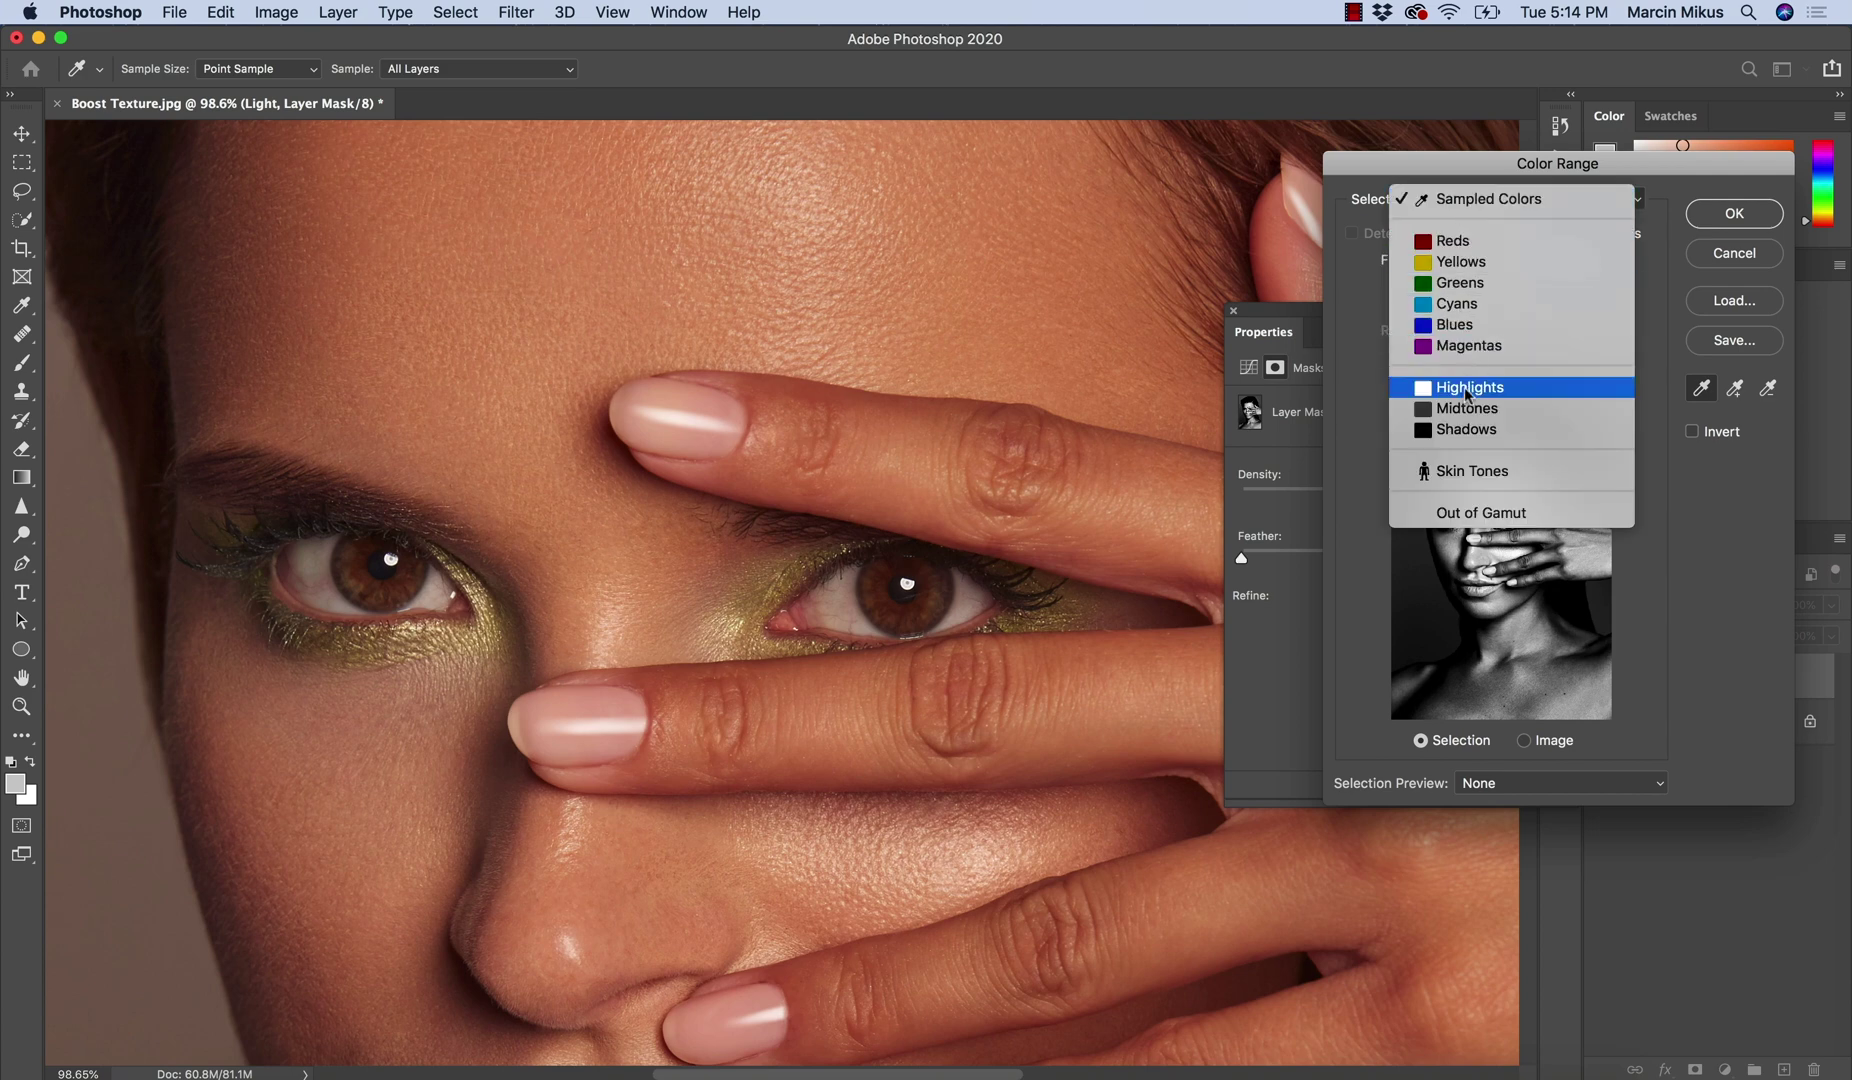
{"action": "left_click", "coordinate": [1467, 396]}
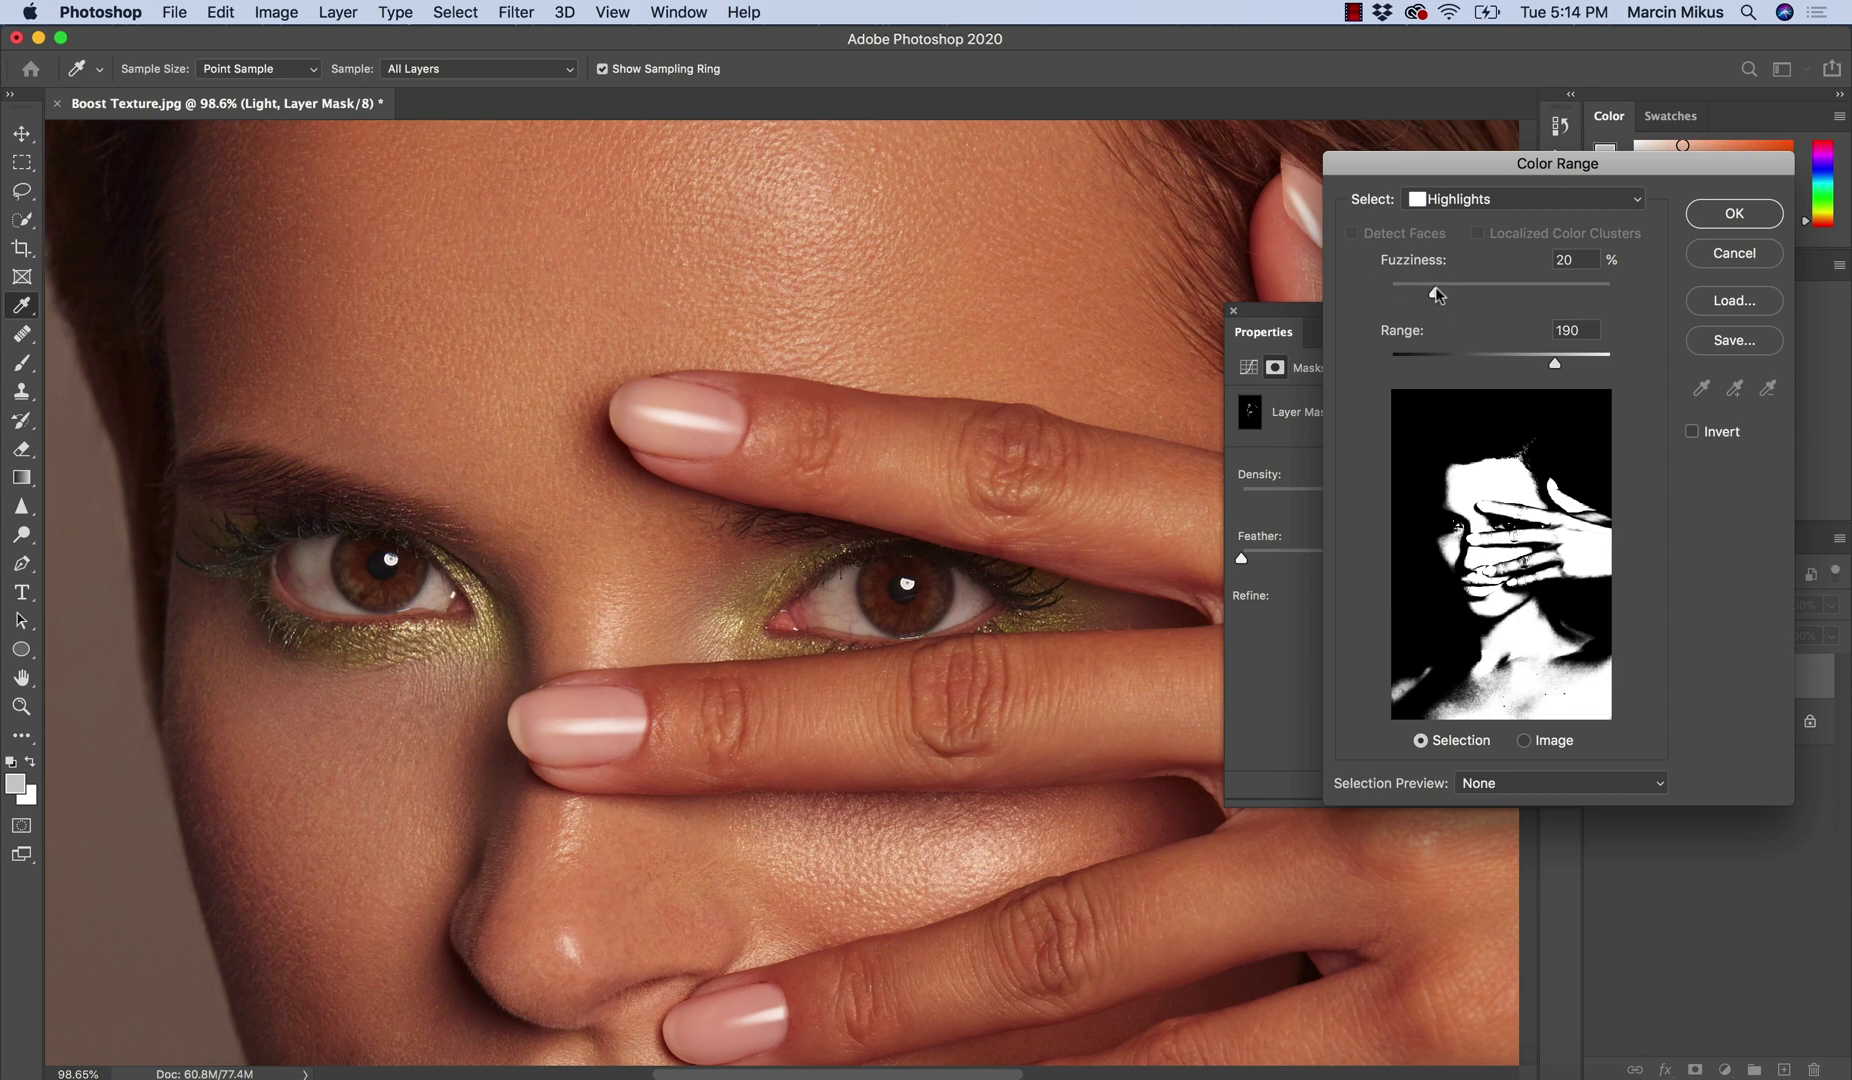
{"action": "left_click_drag", "start_coordinate": [1437, 293], "coordinate": [1390, 293]}
{"action": "left_click_drag", "start_coordinate": [1550, 356], "coordinate": [1597, 363]}
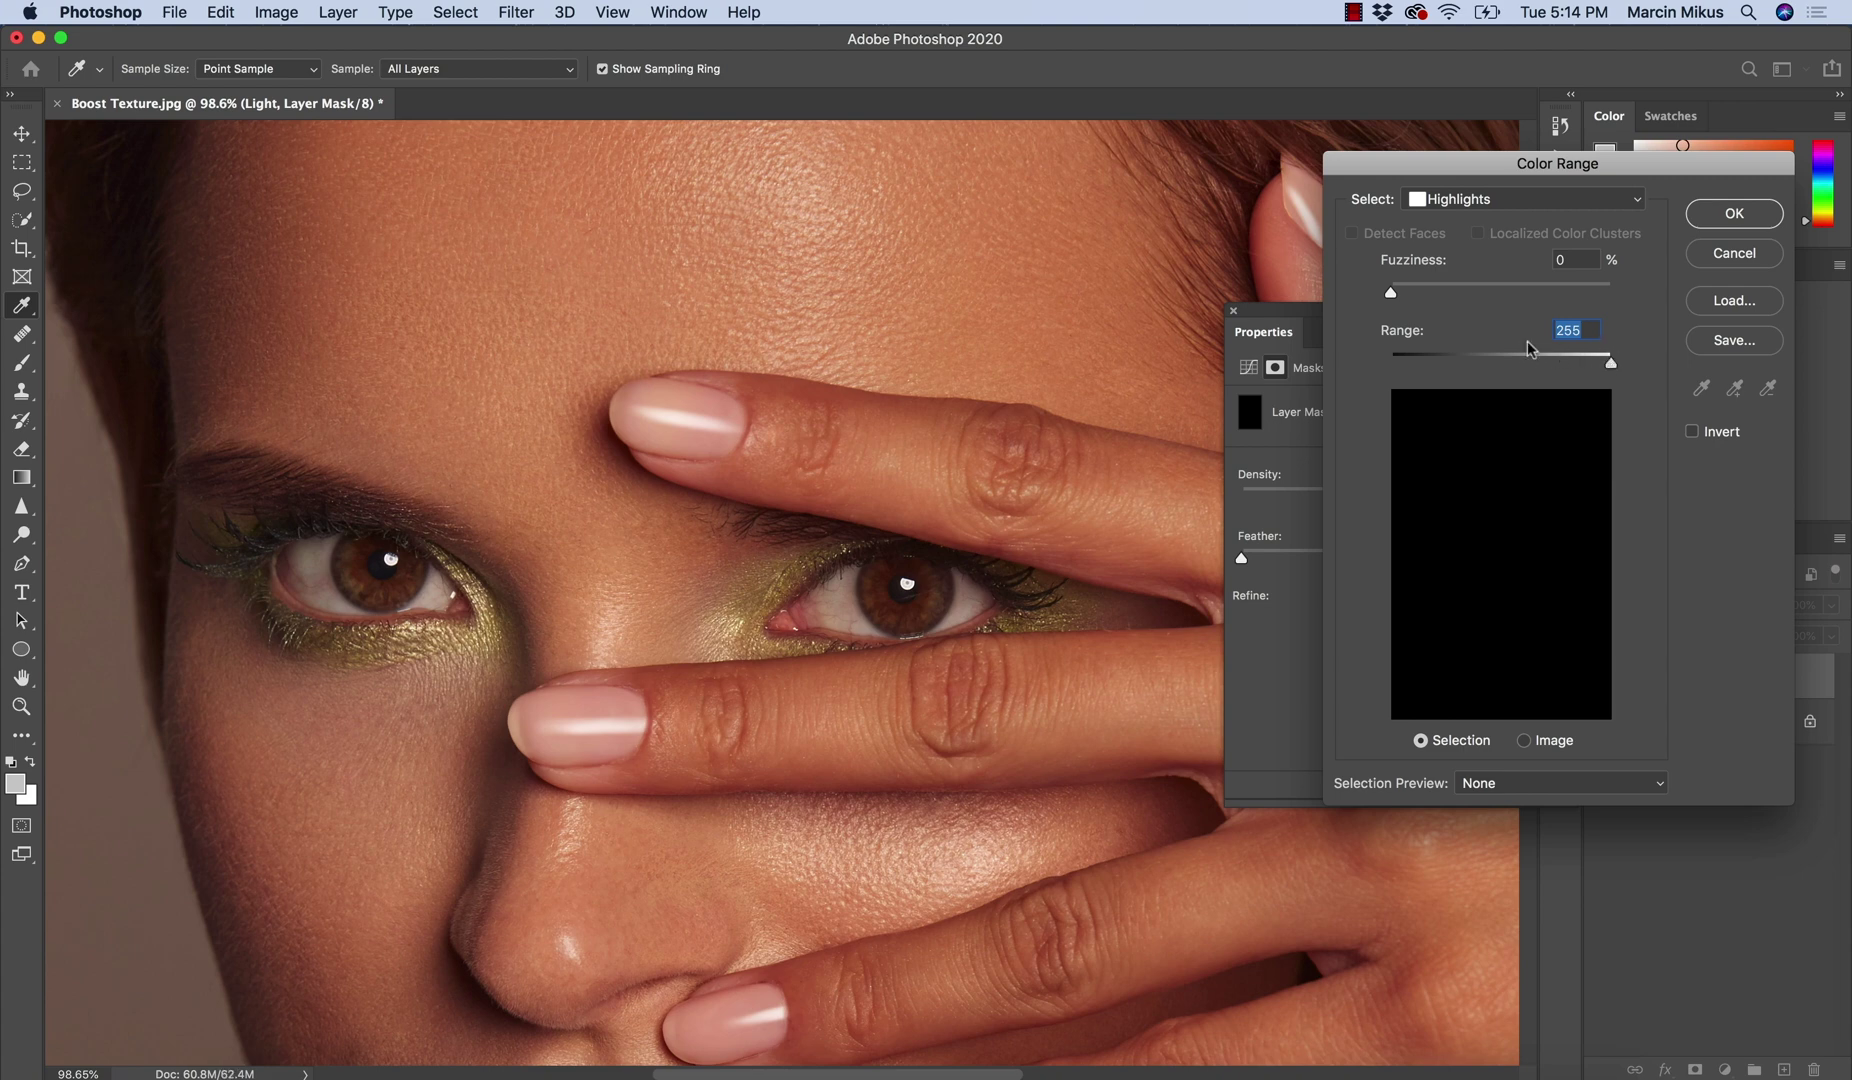
{"action": "left_click_drag", "start_coordinate": [1391, 292], "coordinate": [1512, 289]}
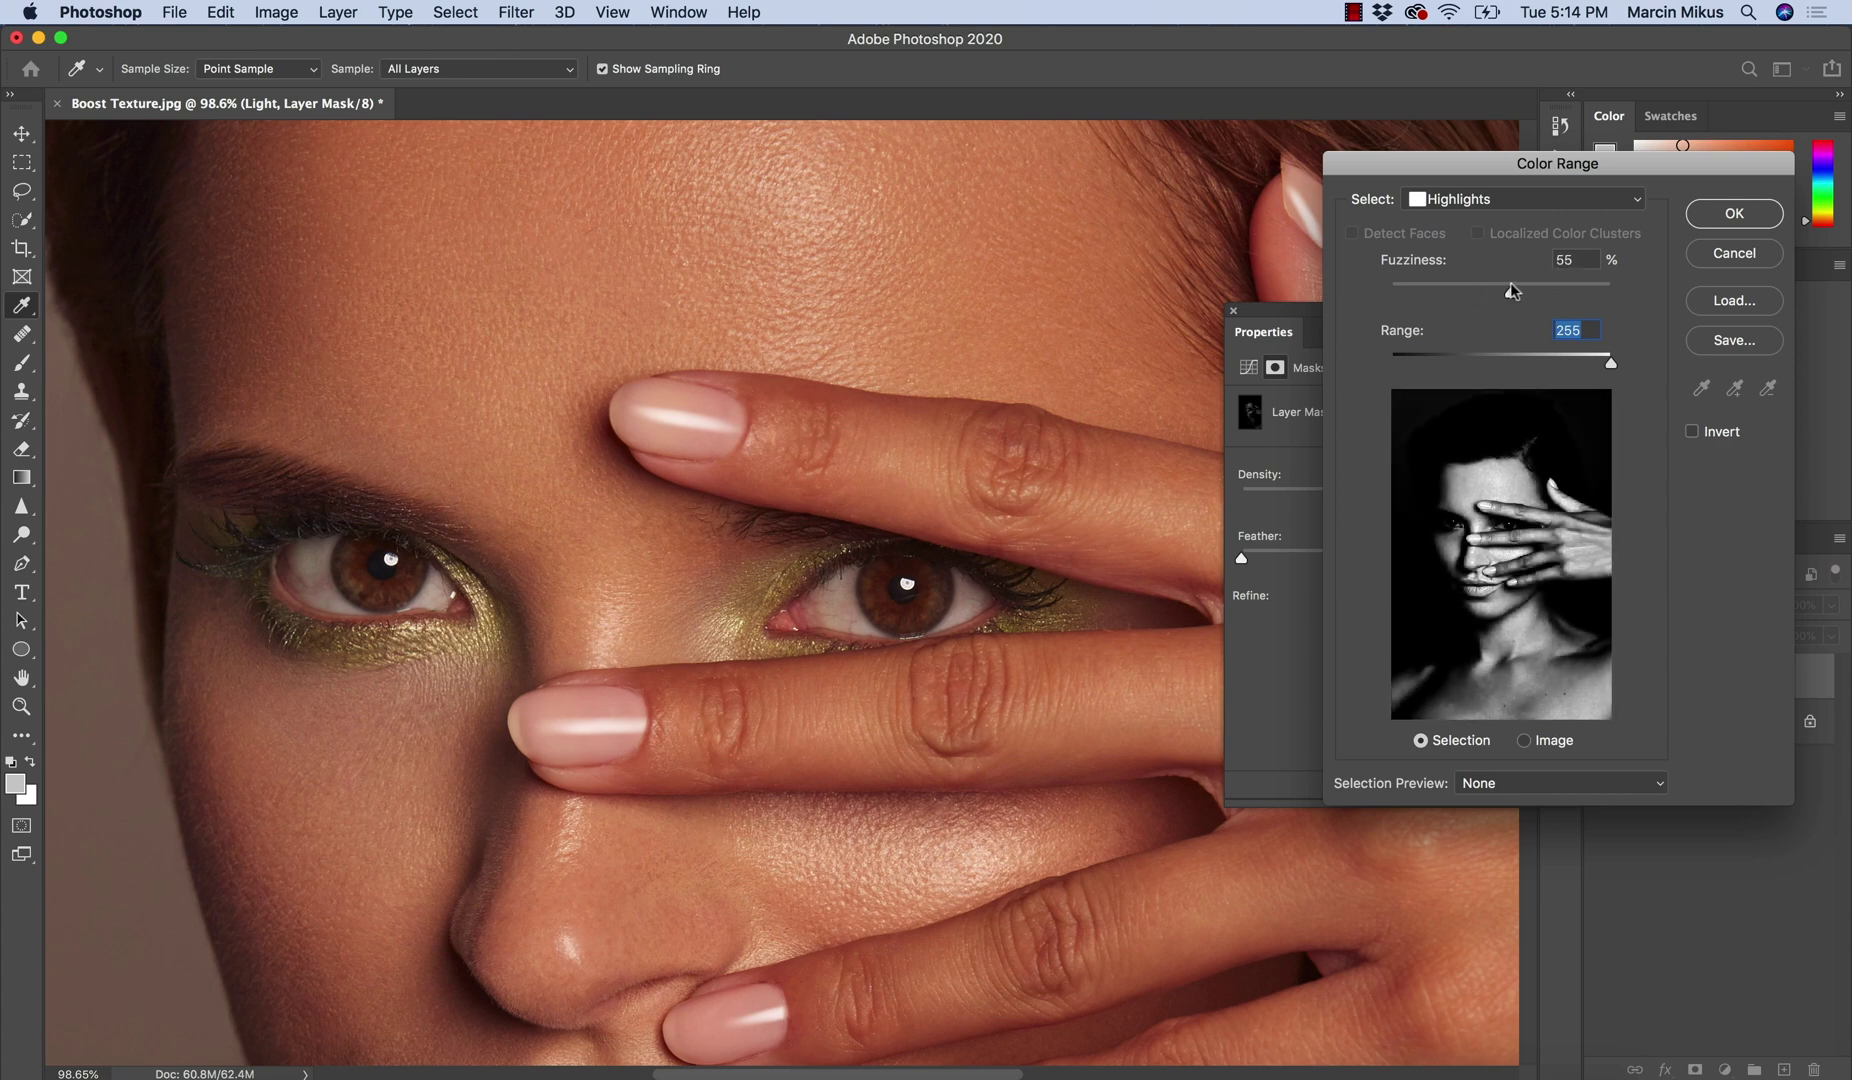
Compare the image and selection previews, raise Fuzziness to 86%, and apply the color range to the mask.
{"action": "left_click_drag", "start_coordinate": [1478, 170], "coordinate": [1151, 98]}
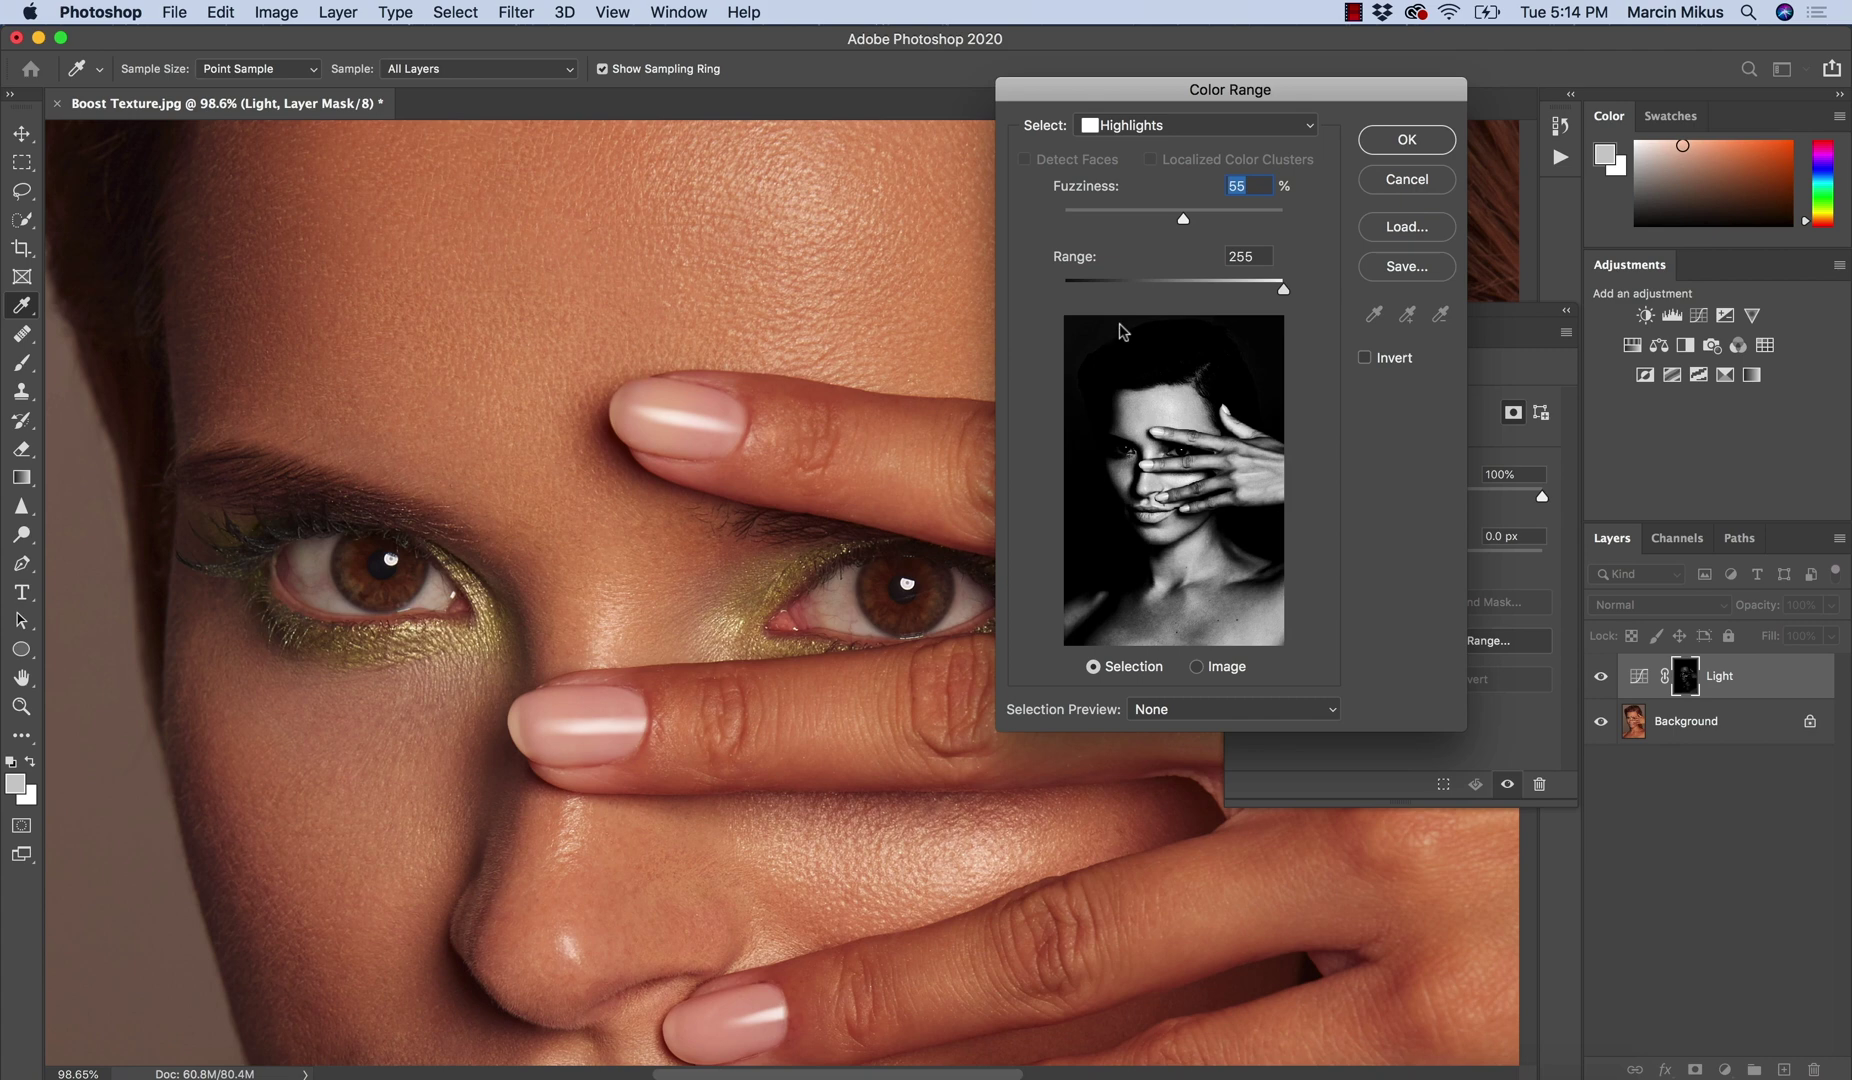
{"action": "left_click", "coordinate": [1199, 667]}
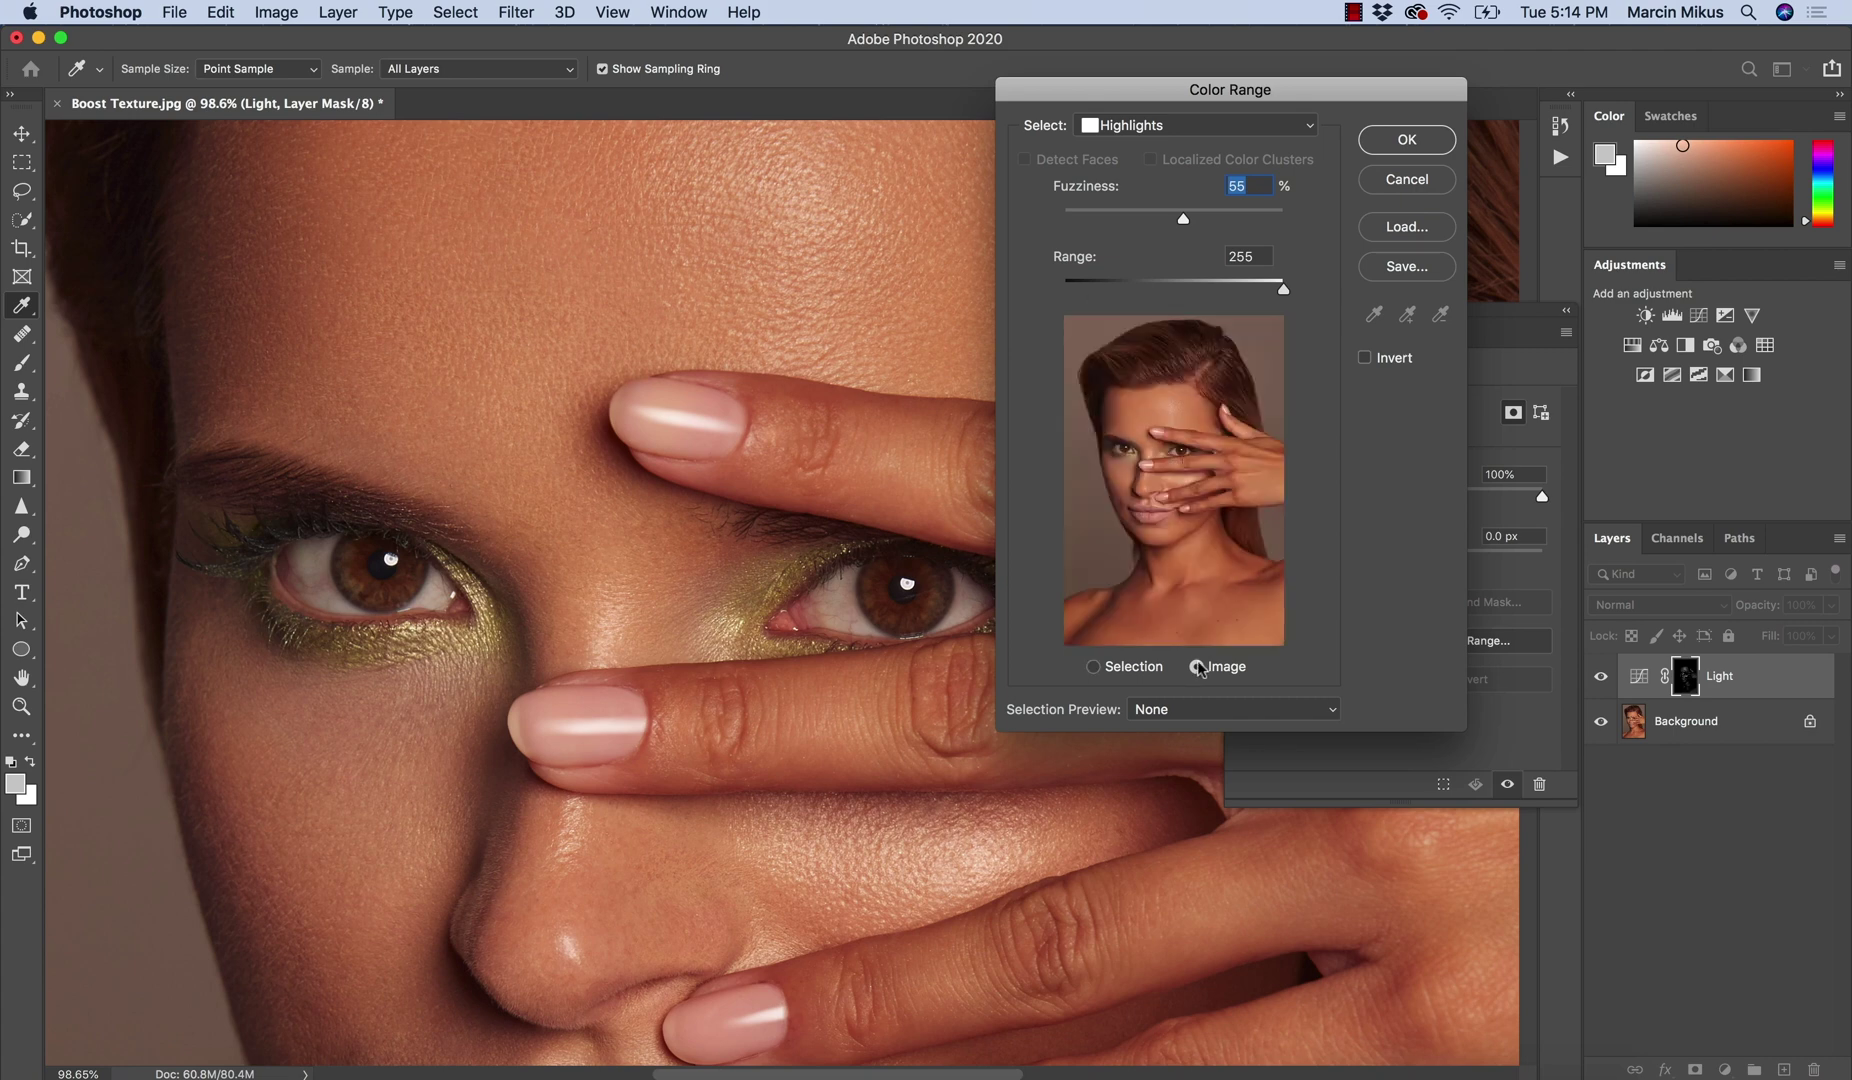
{"action": "left_click", "coordinate": [1094, 667]}
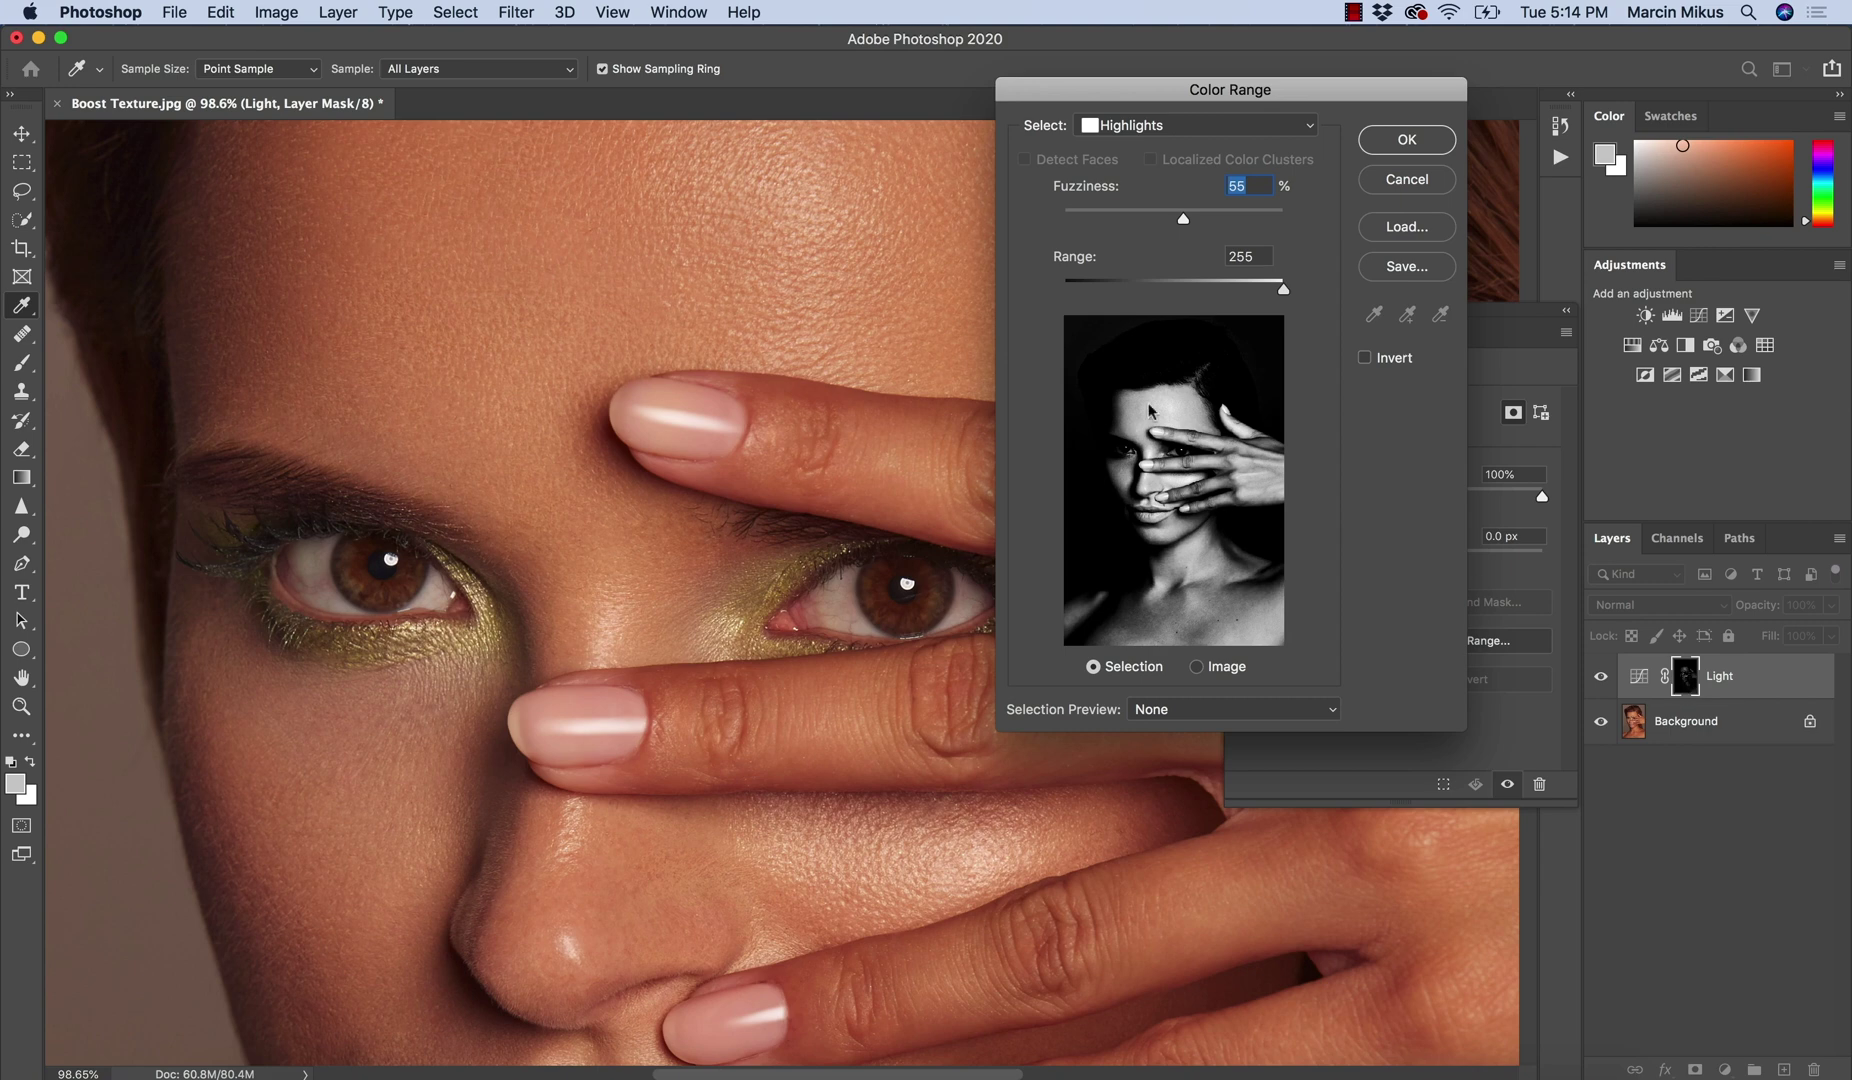
{"action": "left_click_drag", "start_coordinate": [1183, 216], "coordinate": [1242, 214]}
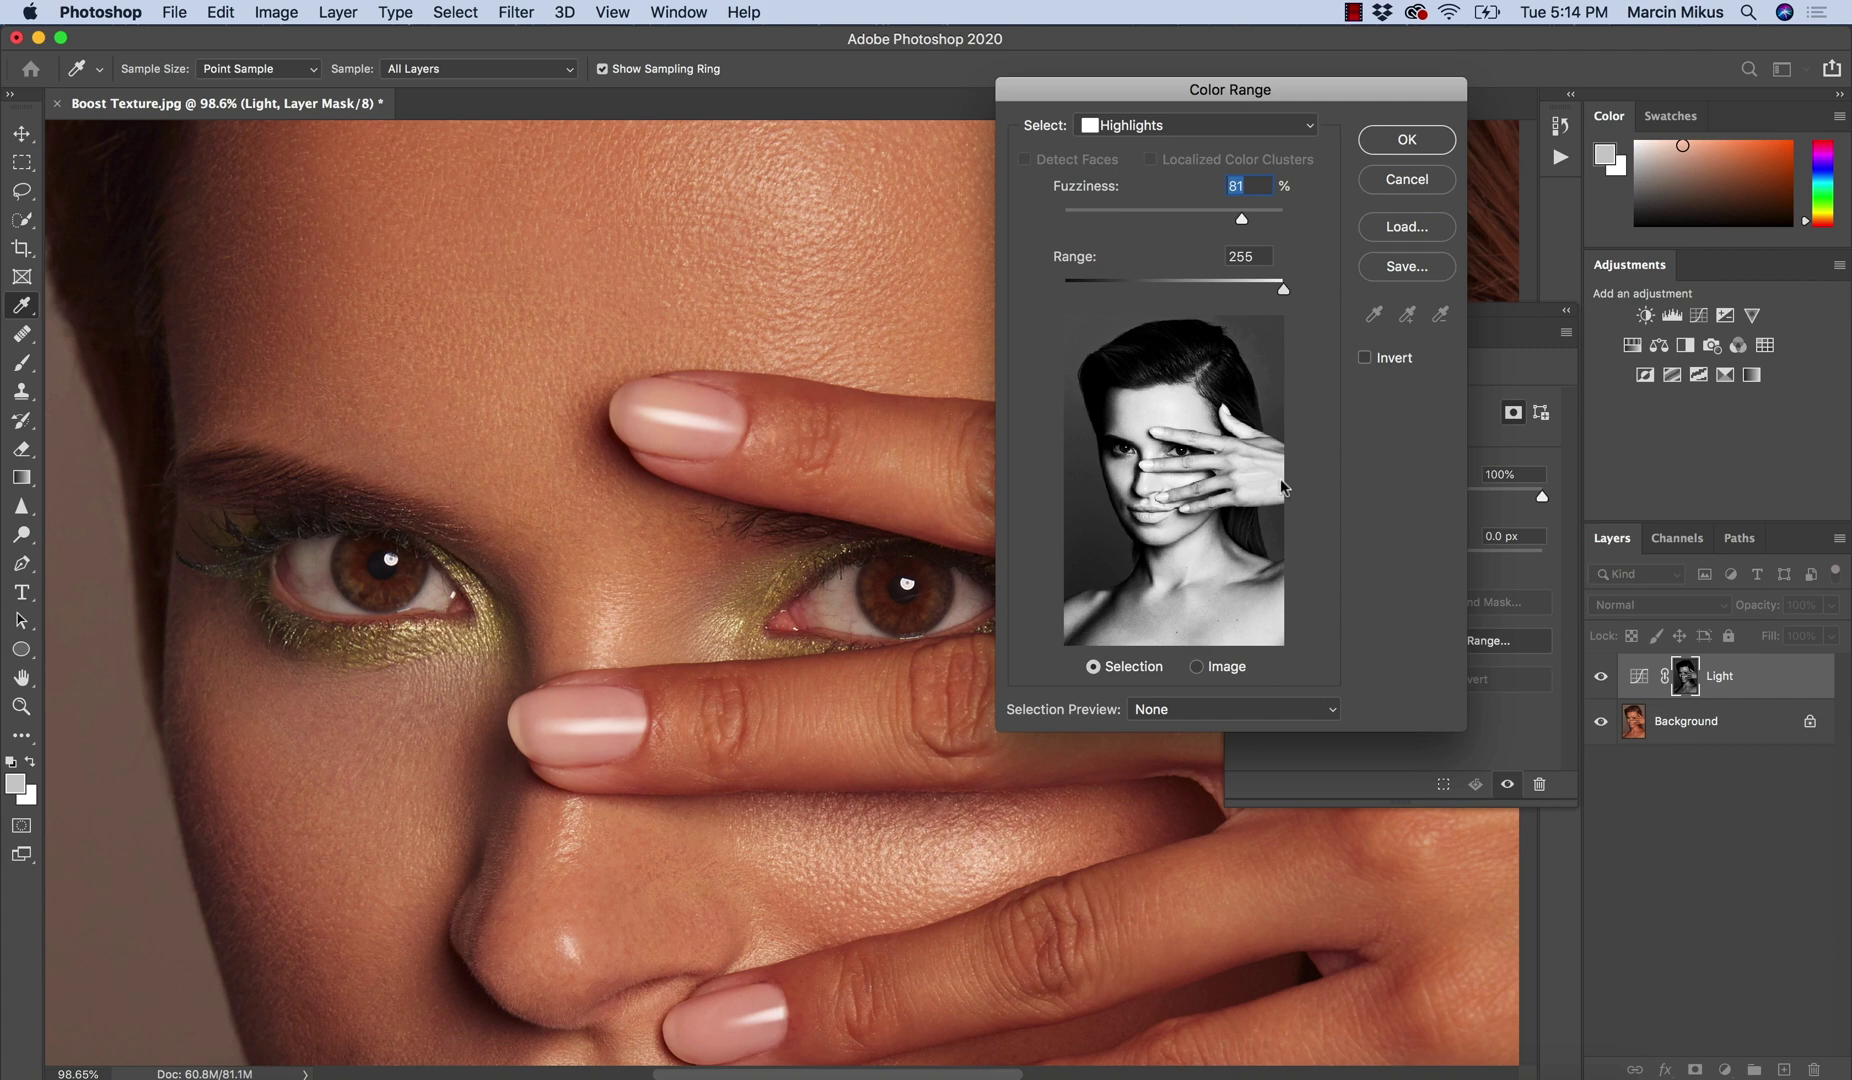
{"action": "left_click_drag", "start_coordinate": [1243, 220], "coordinate": [1253, 220]}
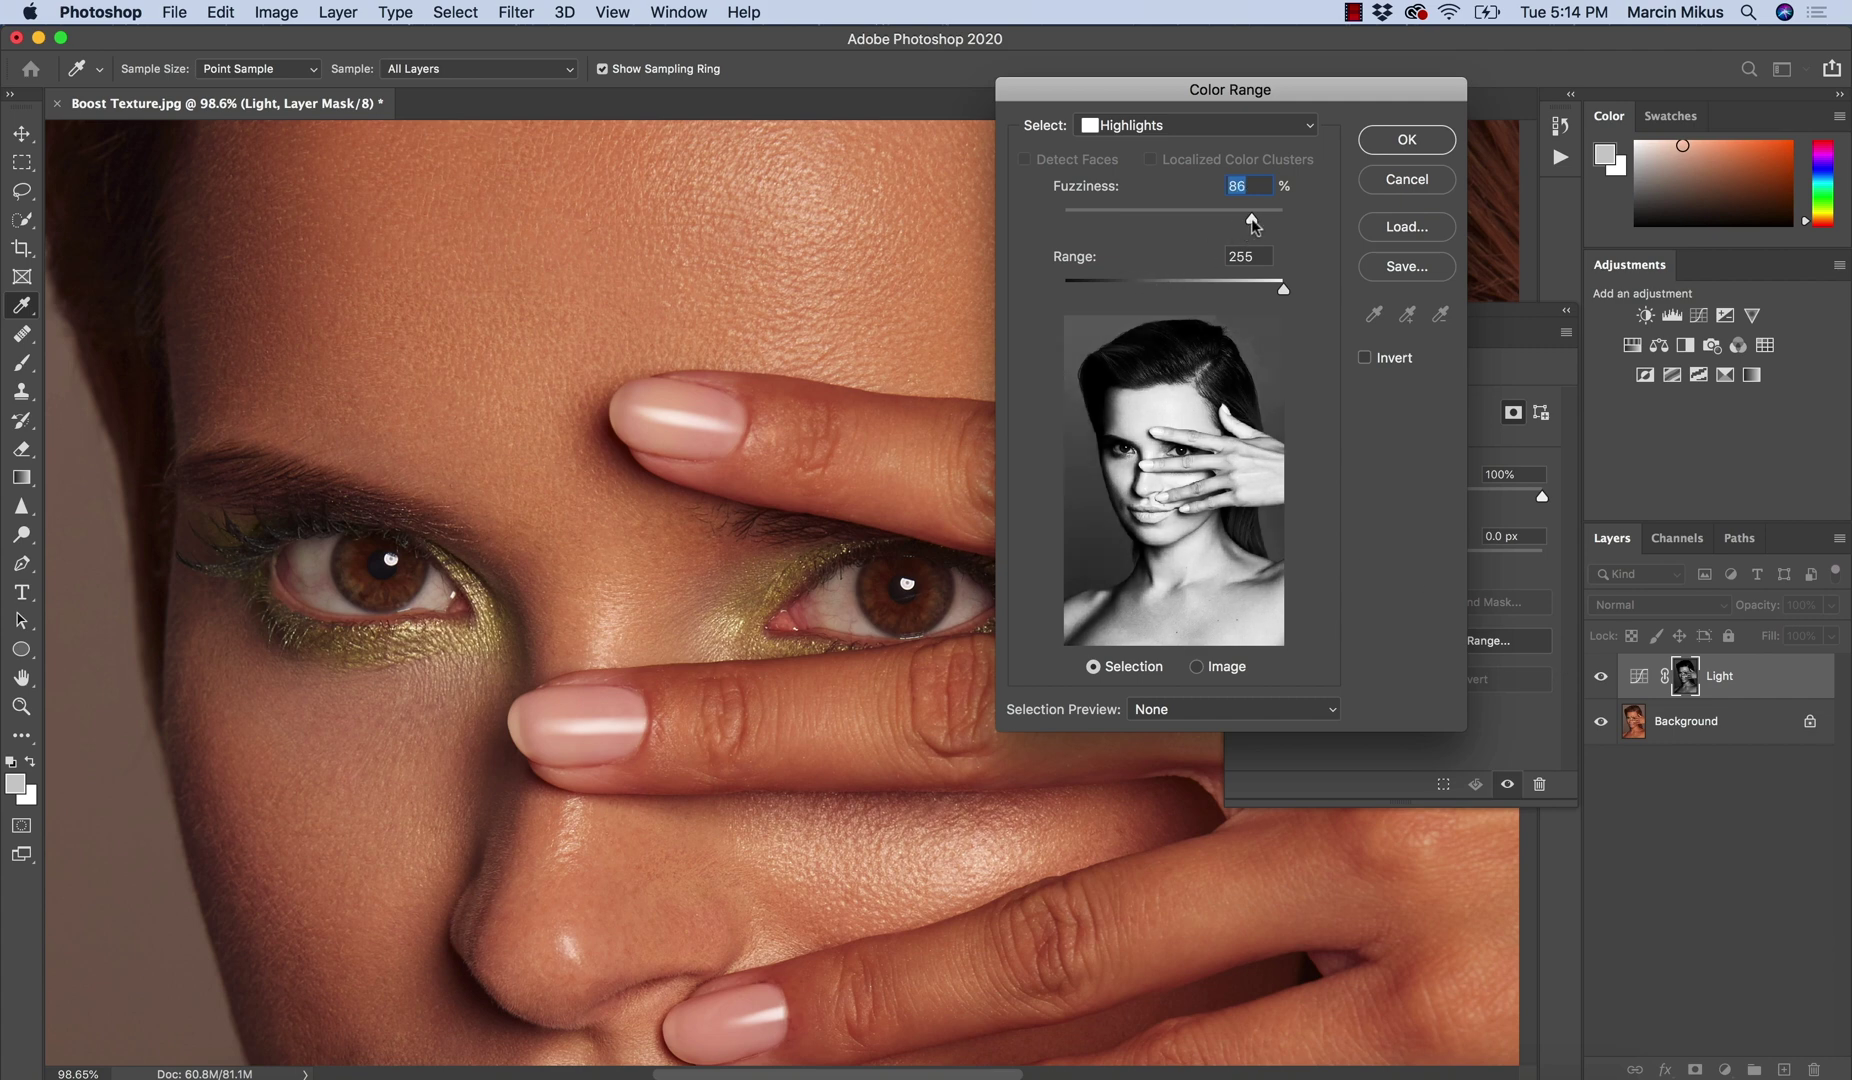
{"action": "left_click", "coordinate": [1400, 140]}
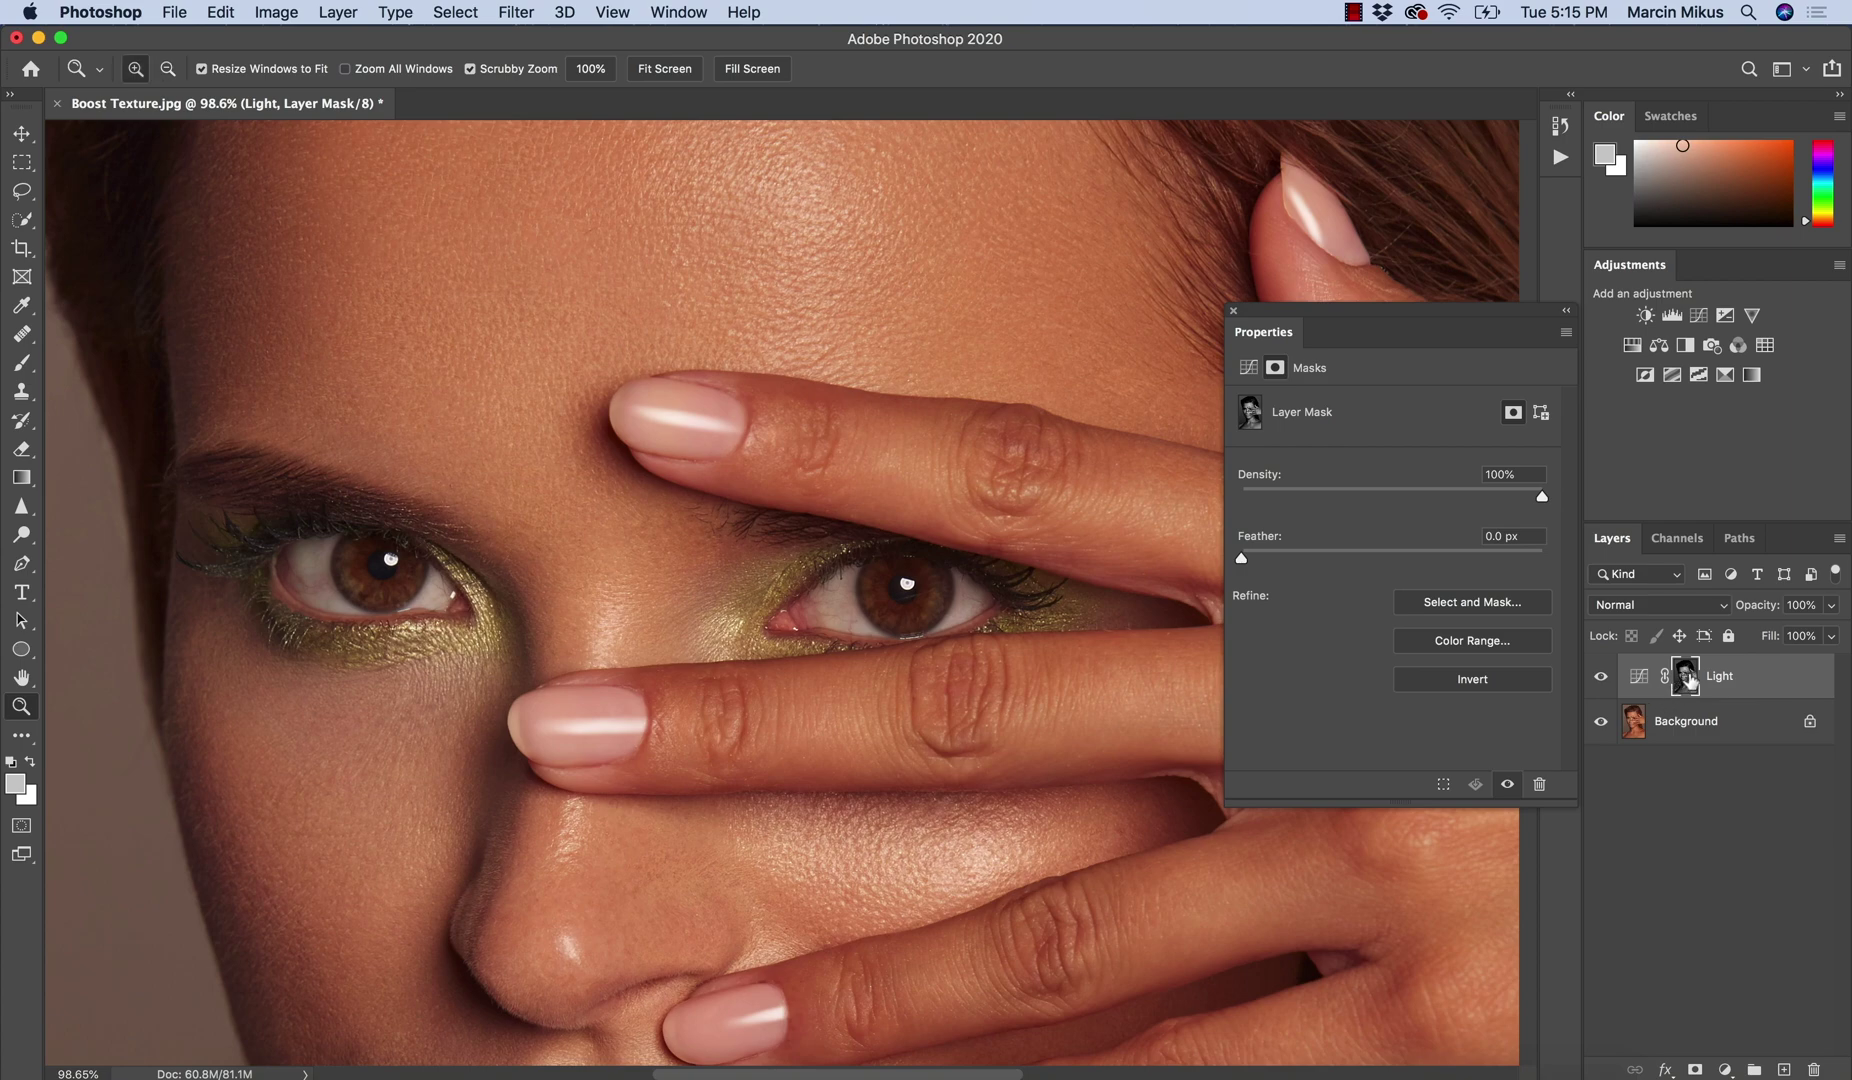
Display the Light layer's mask on its own, inspect the skin texture in it, and return to the normal image view.
{"action": "left_click", "coordinate": [1686, 678], "text": "alt"}
{"action": "left_click_drag", "start_coordinate": [812, 614], "coordinate": [867, 798]}
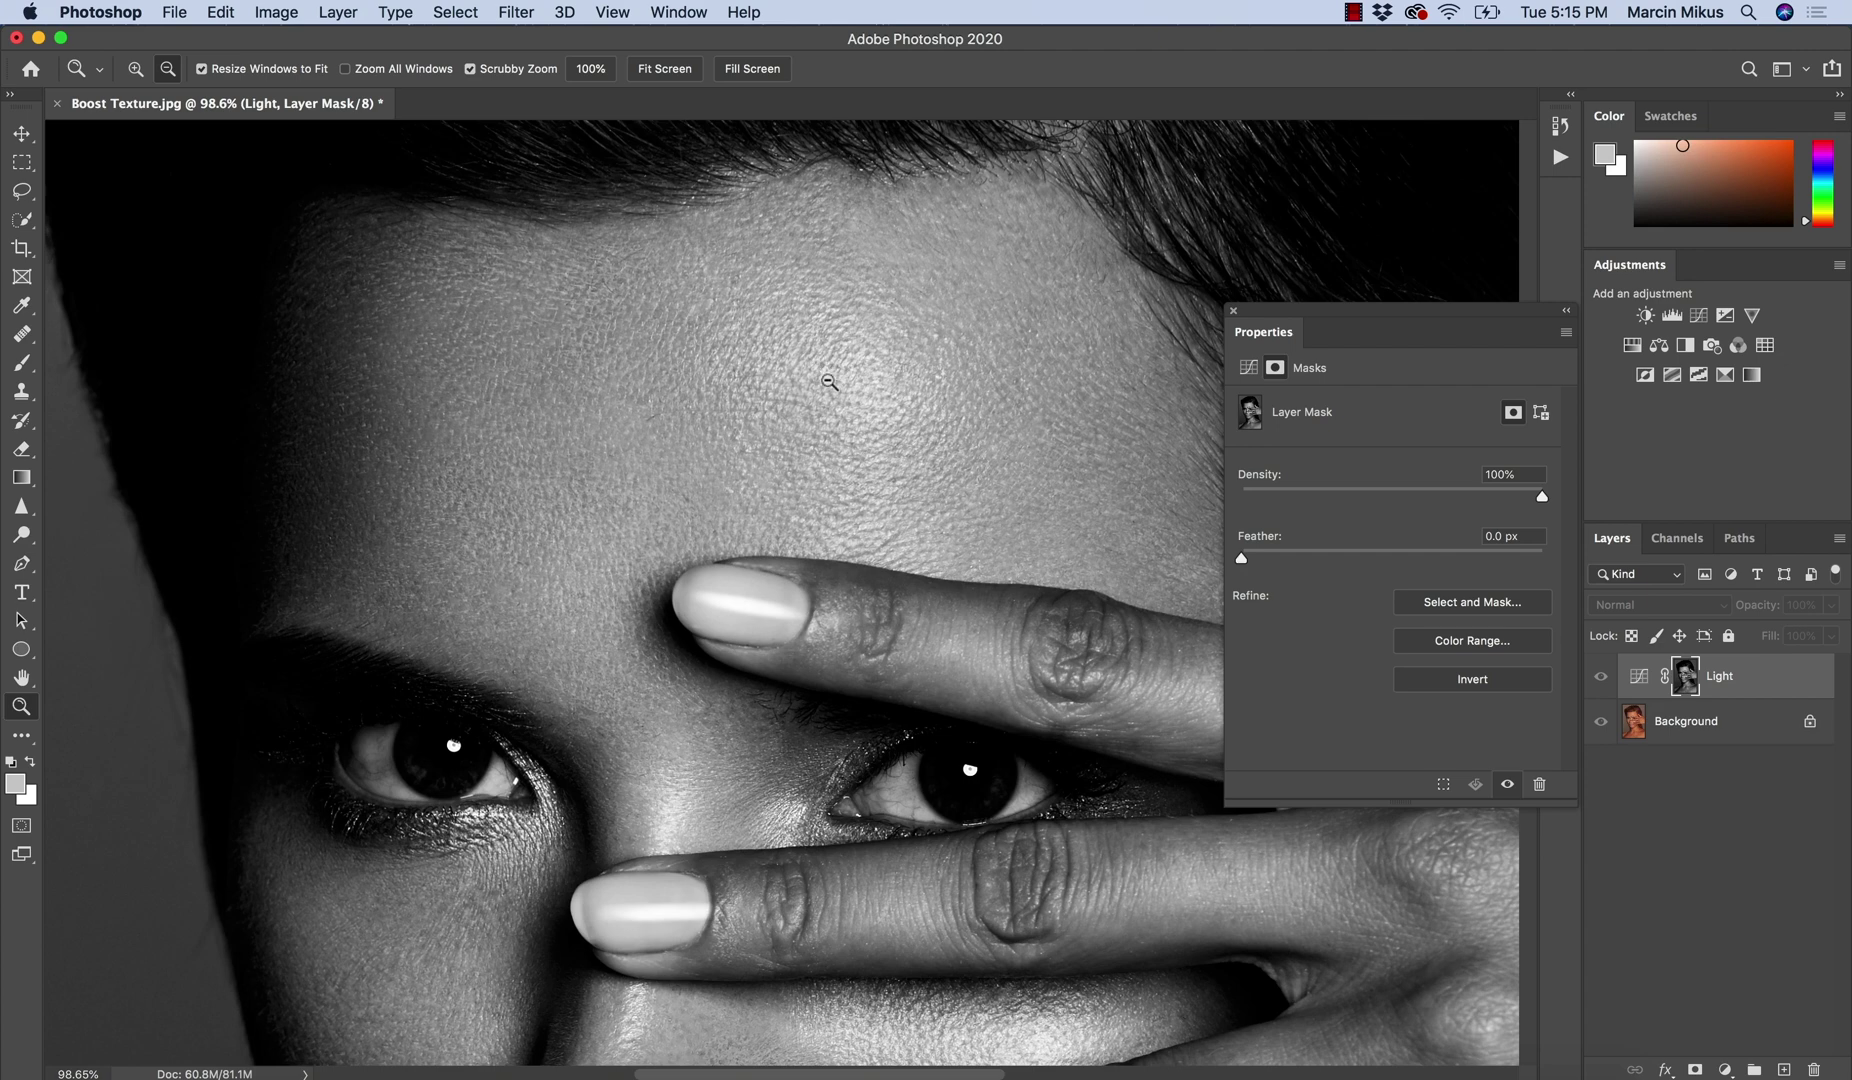
{"action": "scroll", "coordinate": [718, 446], "scroll_direction": "down", "scroll_amount": 3}
{"action": "scroll", "coordinate": [718, 446], "scroll_direction": "left", "scroll_amount": 3}
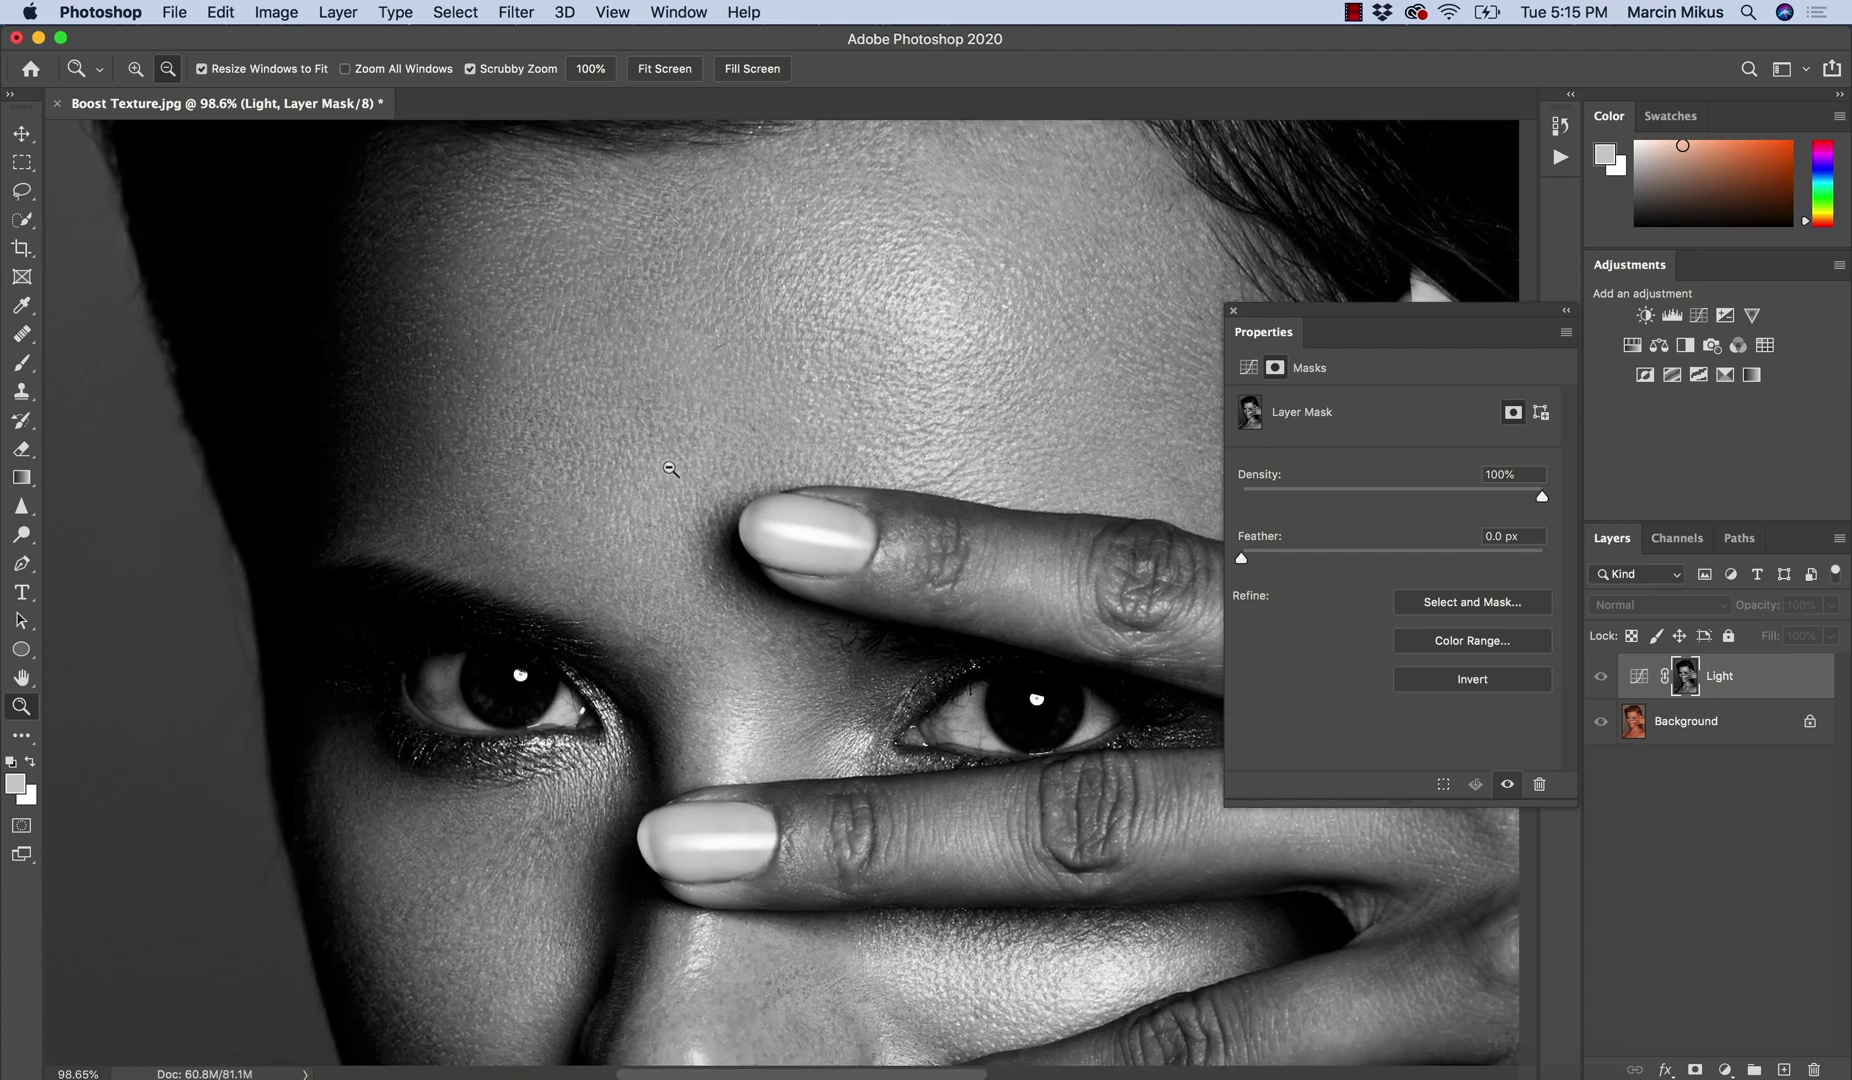
{"action": "left_click_drag", "start_coordinate": [670, 468], "coordinate": [625, 407]}
{"action": "left_click_drag", "start_coordinate": [685, 479], "coordinate": [645, 497]}
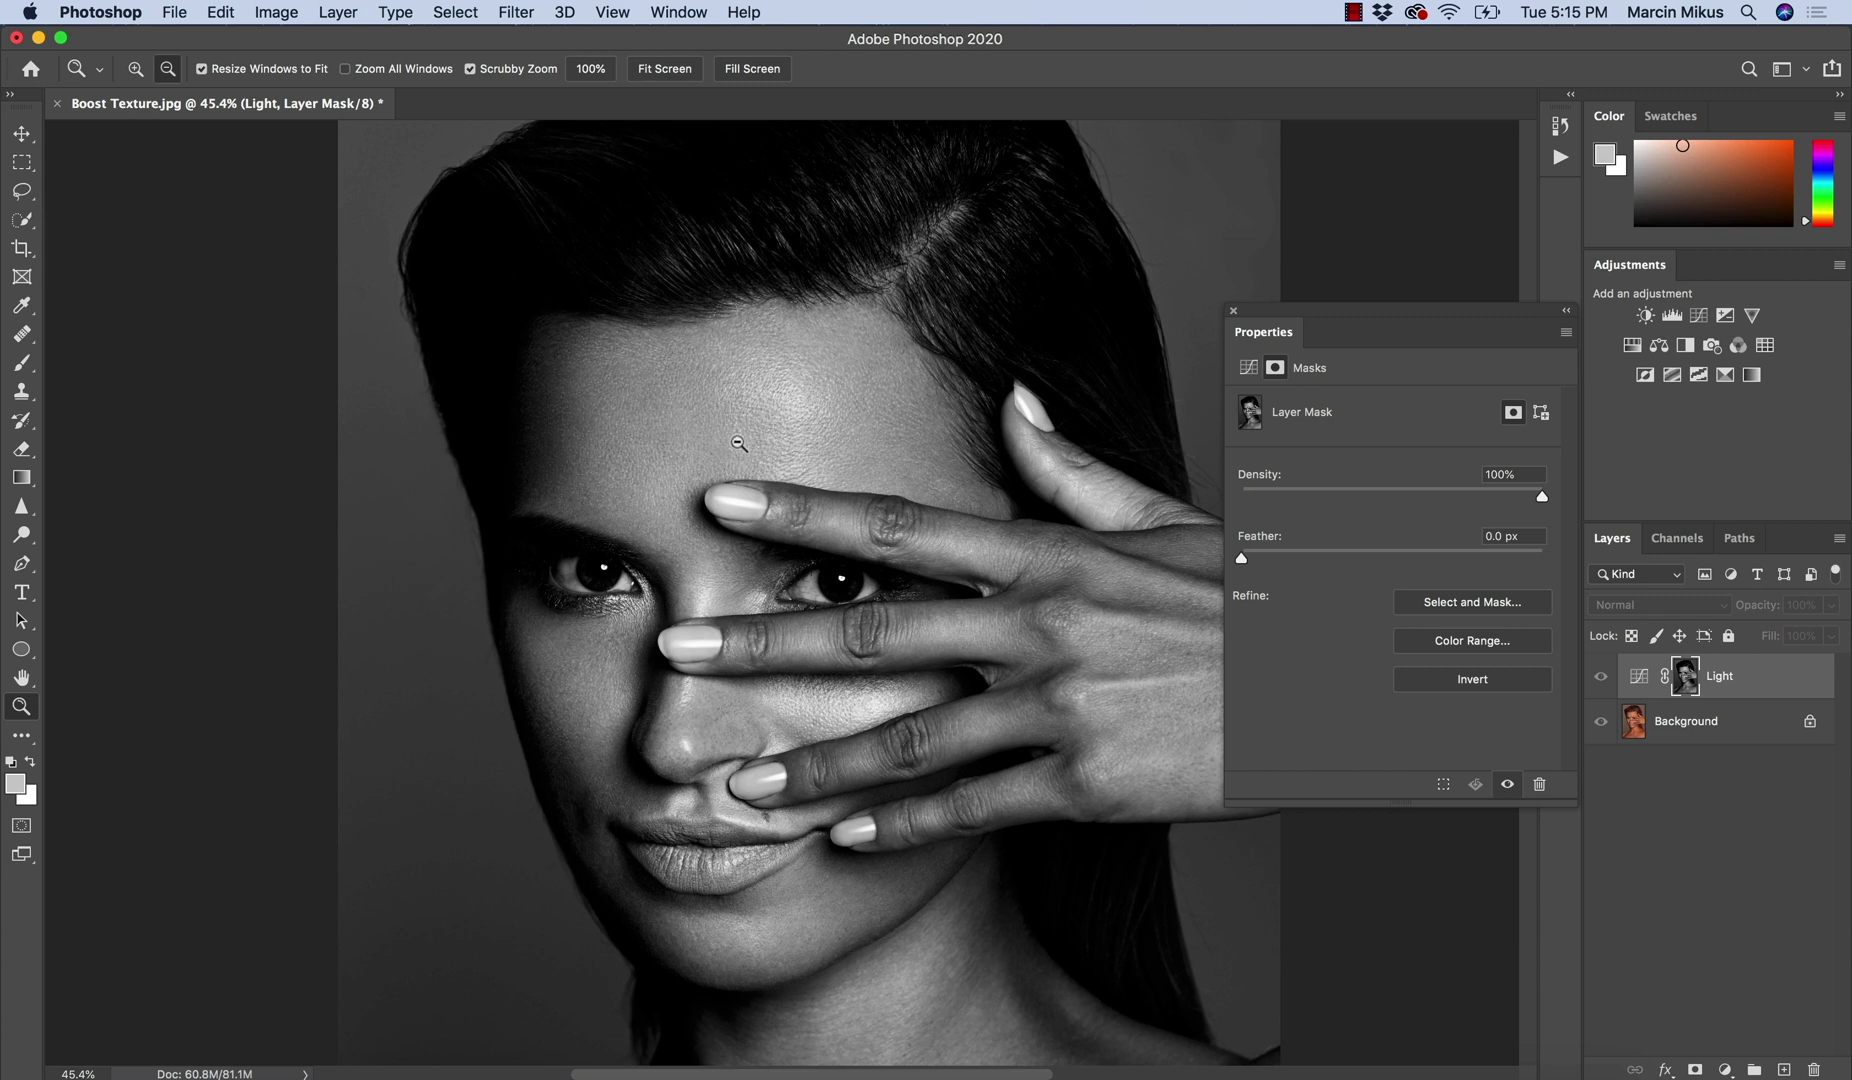
{"action": "left_click", "coordinate": [1232, 312]}
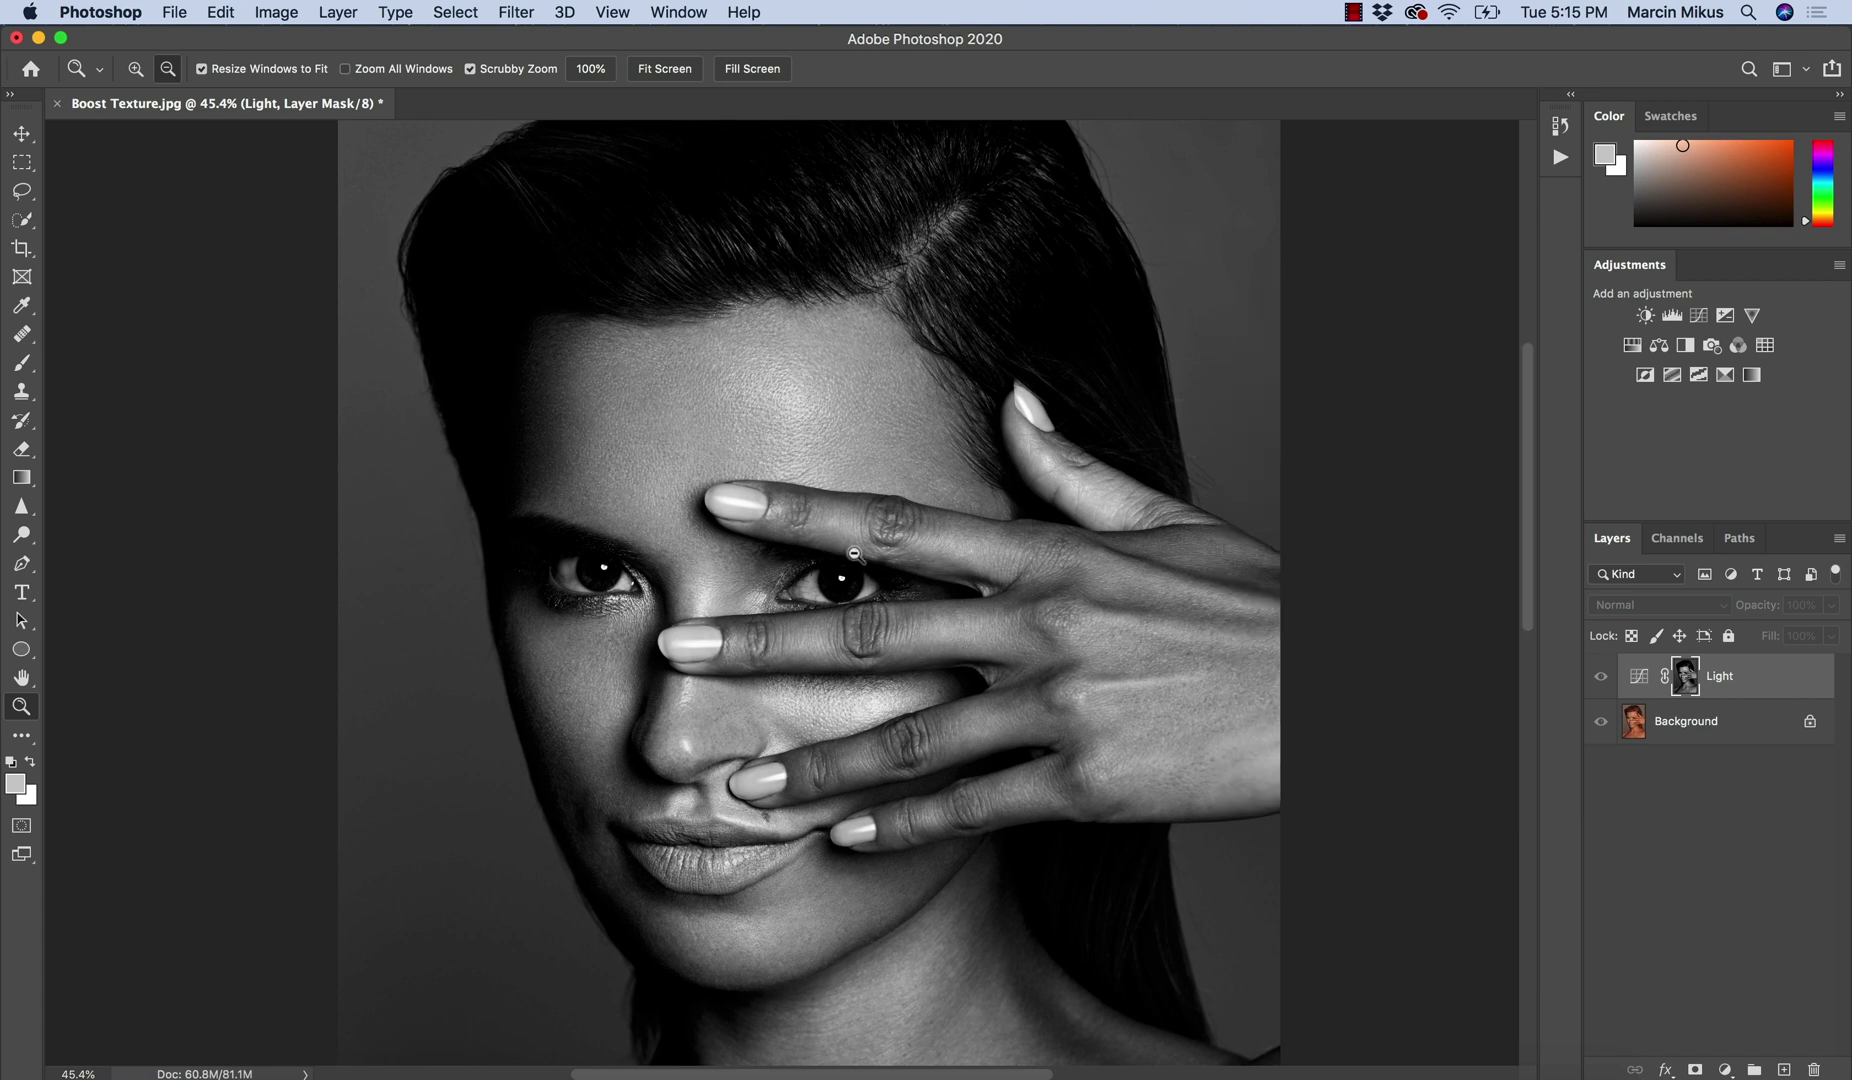
{"action": "left_click_drag", "start_coordinate": [888, 547], "coordinate": [729, 469]}
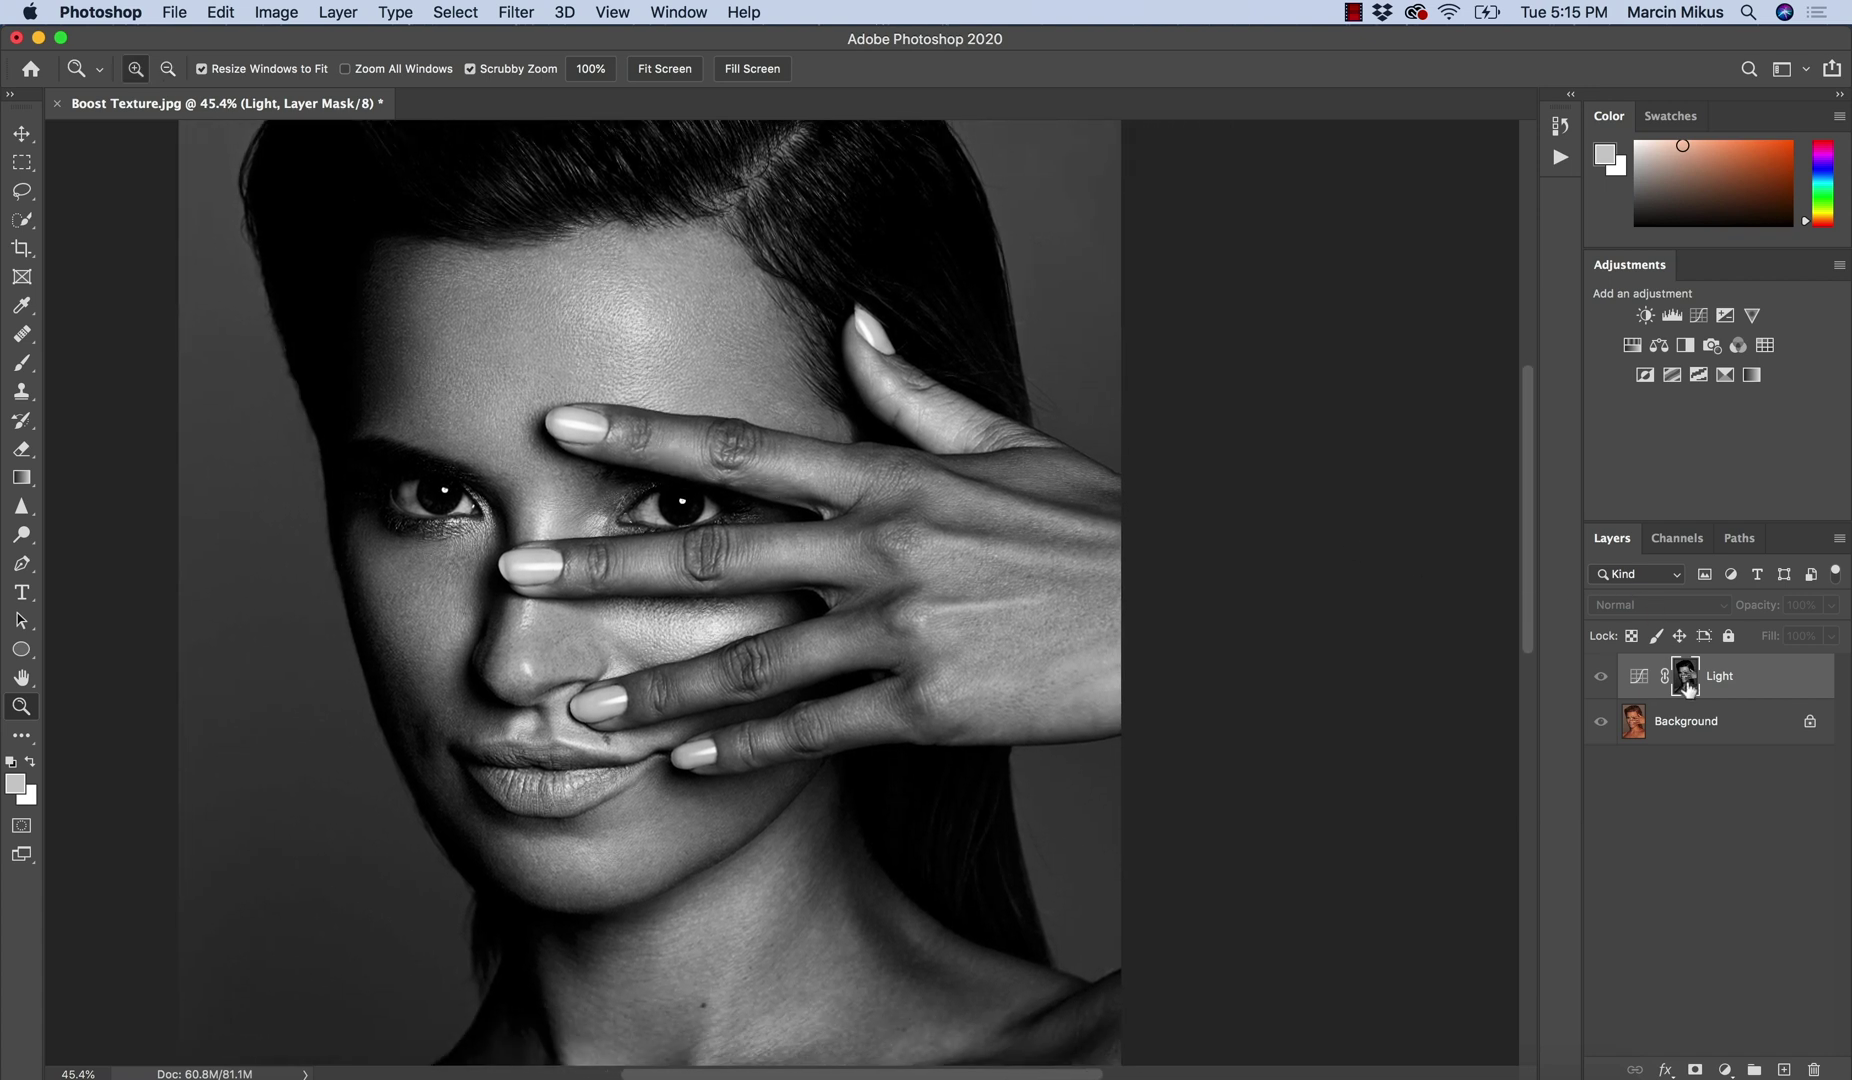
{"action": "left_click", "coordinate": [1685, 690], "text": "alt"}
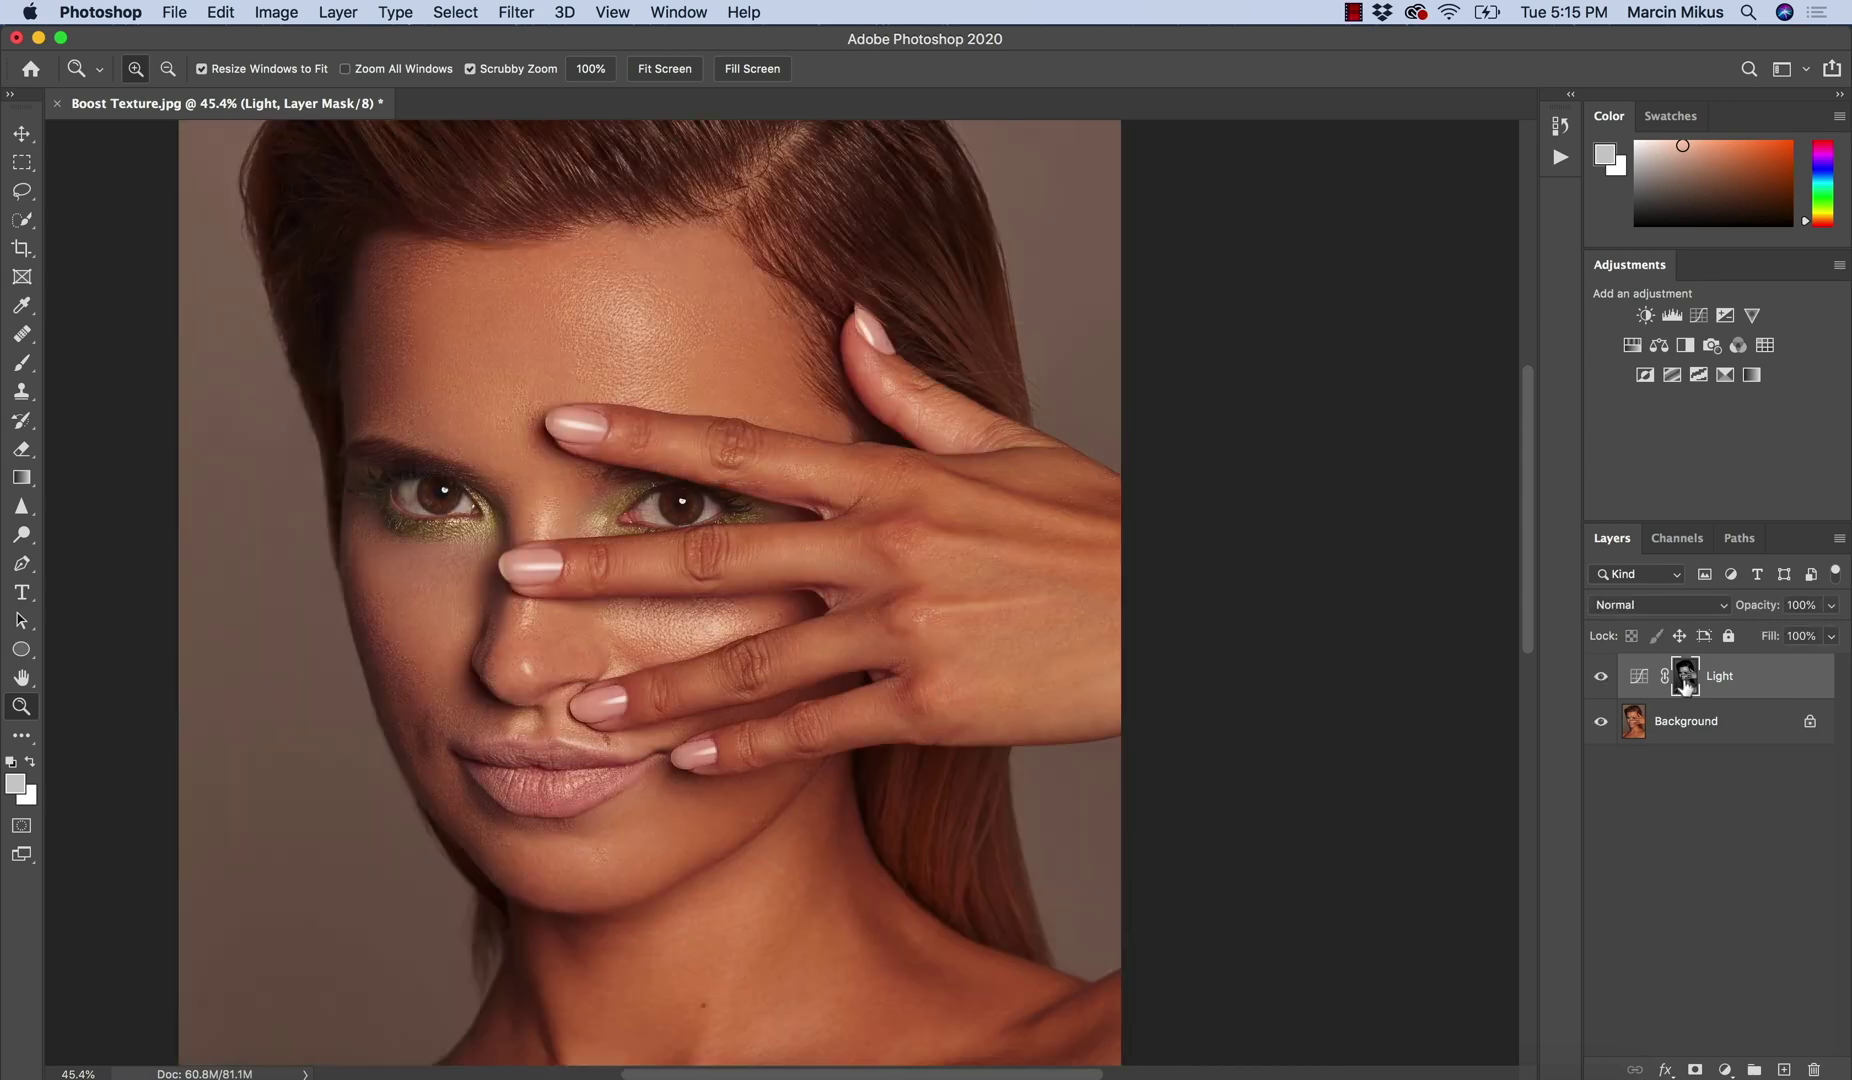
{"action": "scroll", "coordinate": [588, 440], "scroll_direction": "up", "scroll_amount": 2}
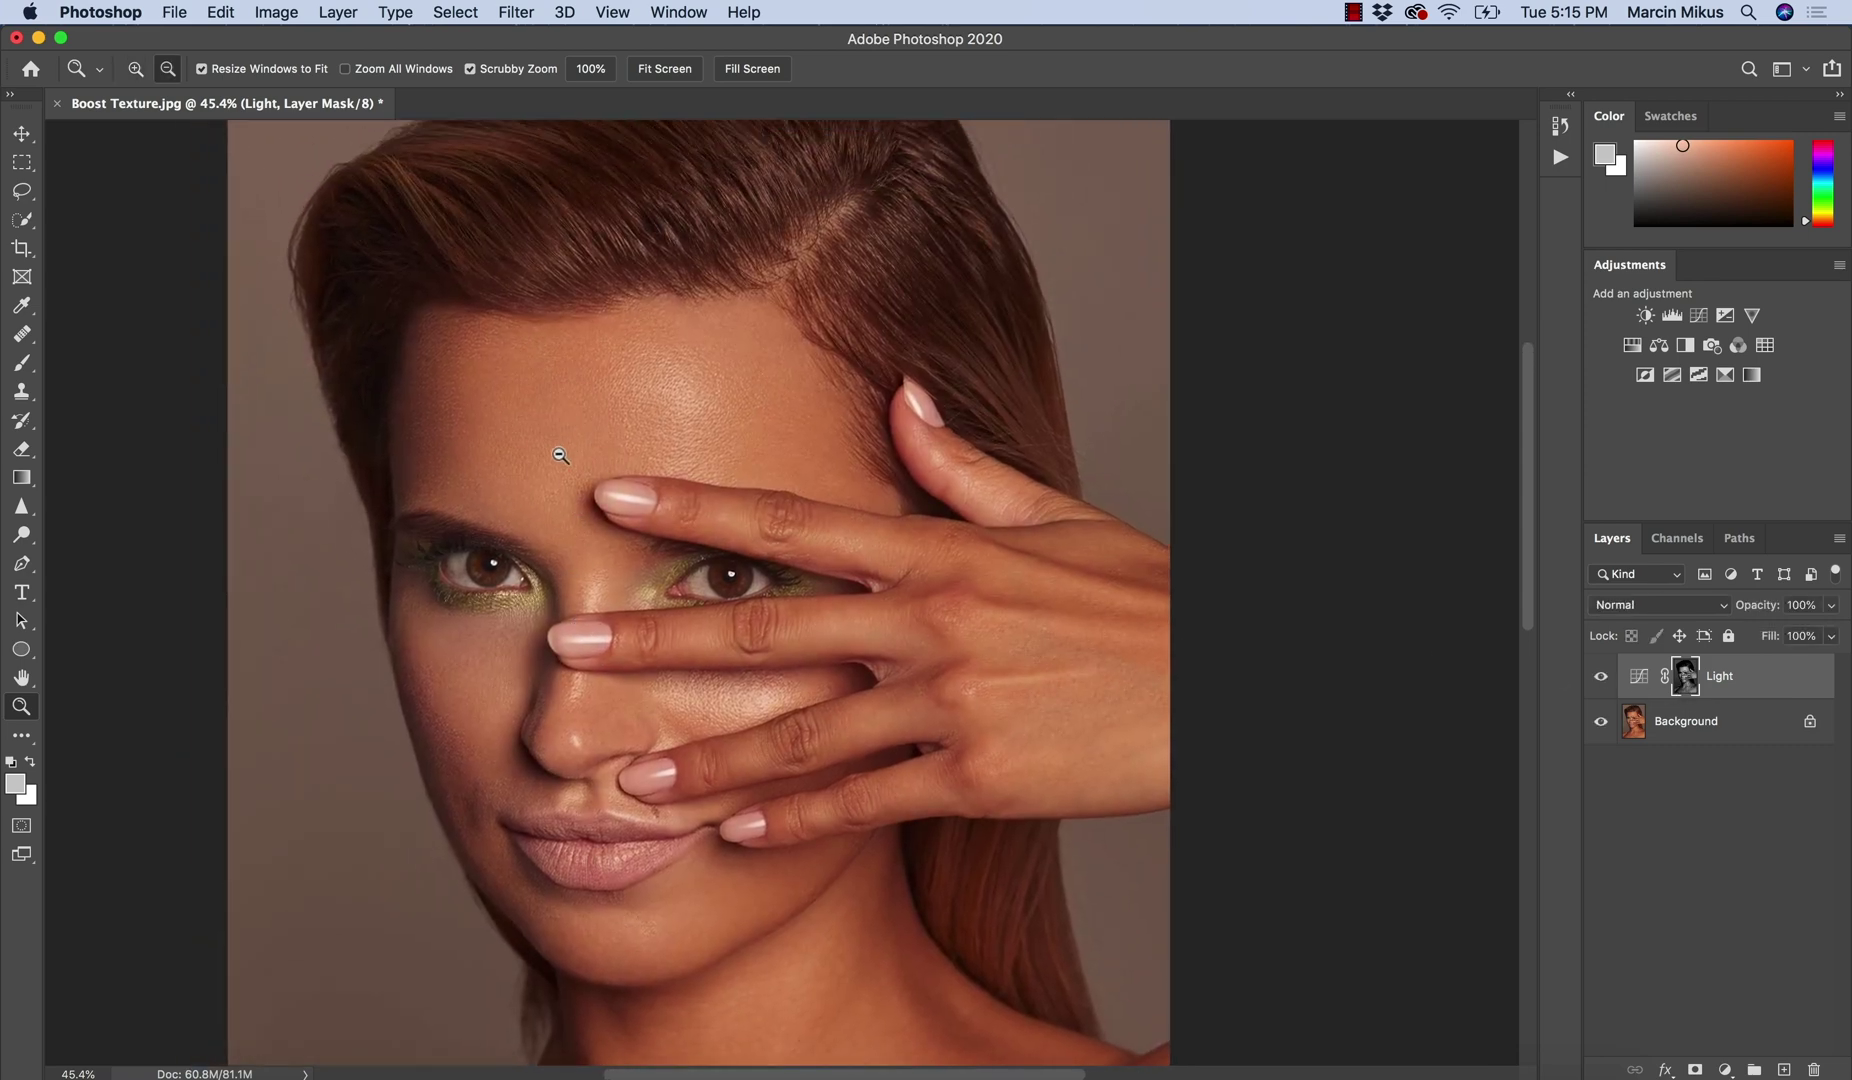
Inspect the skin texture on the forehead, cheek and neck at close range.
{"action": "left_click_drag", "start_coordinate": [545, 573], "coordinate": [638, 525]}
{"action": "left_click_drag", "start_coordinate": [732, 256], "coordinate": [802, 314]}
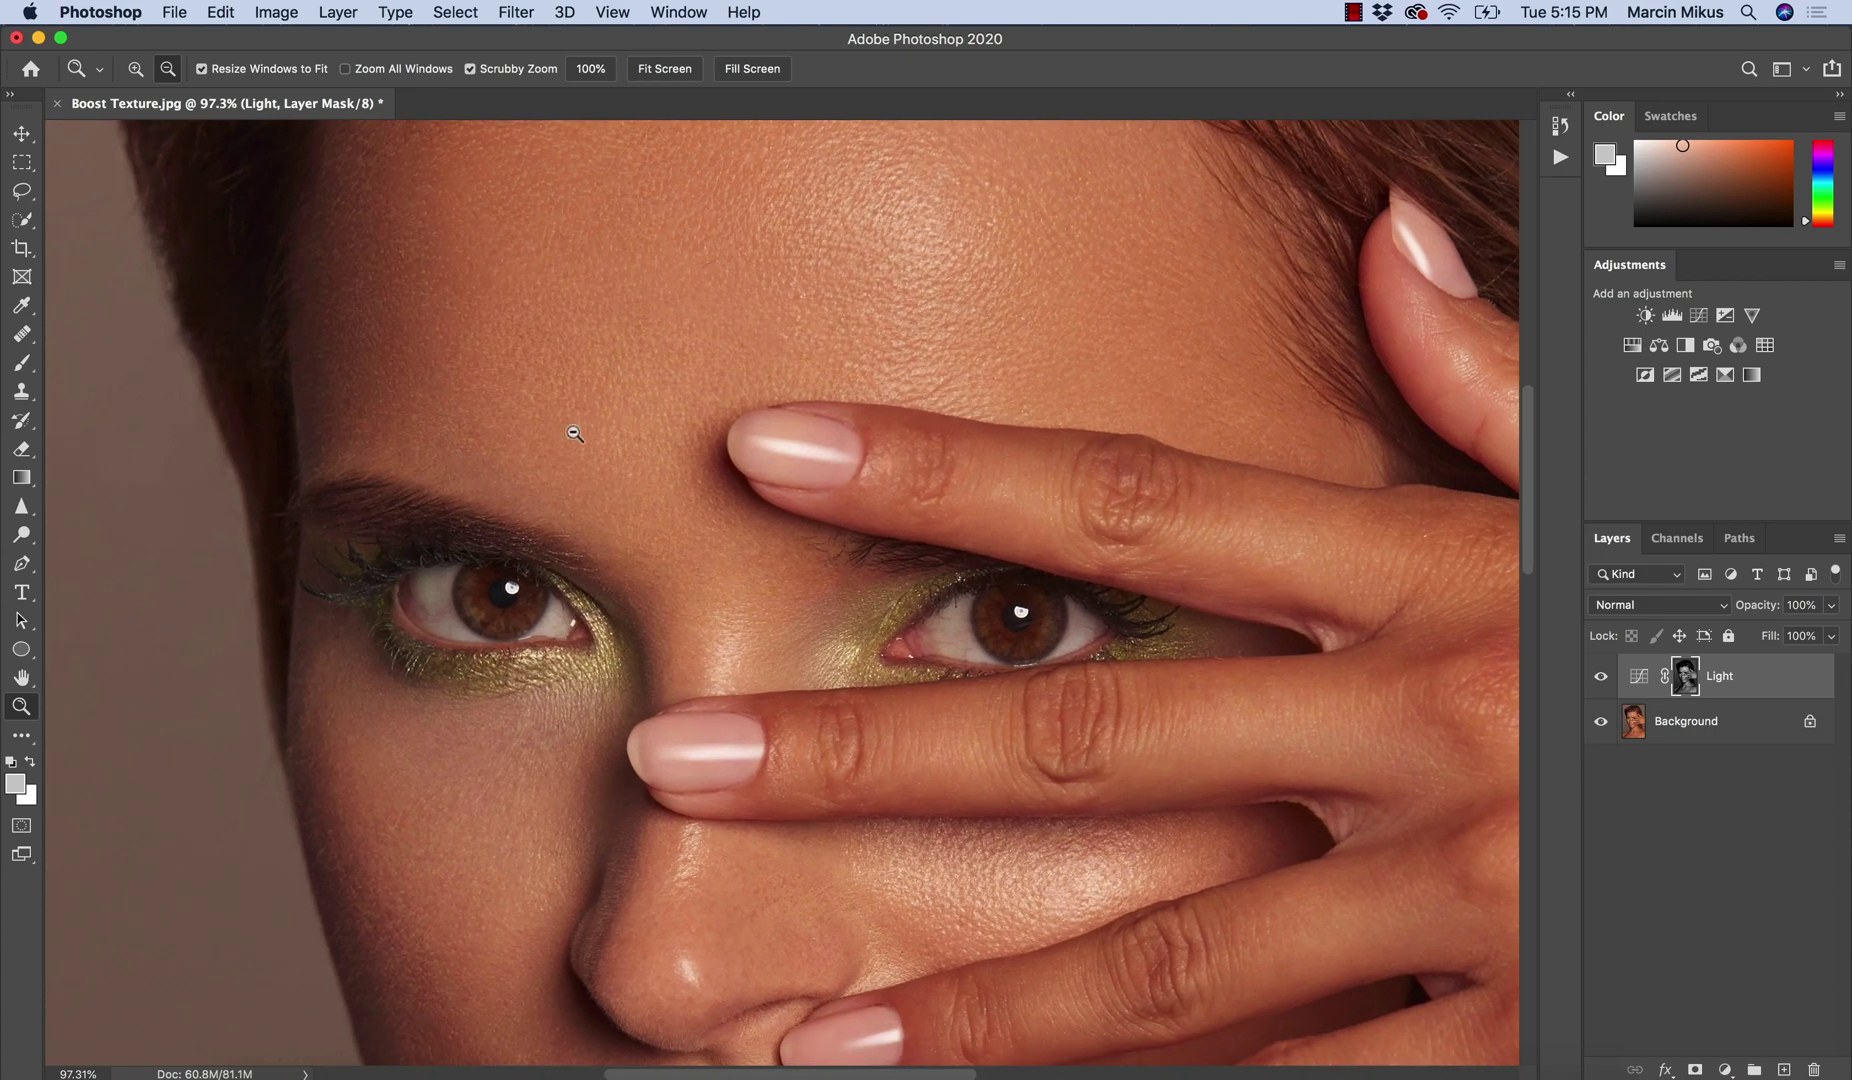
{"action": "scroll", "coordinate": [870, 550], "scroll_direction": "down", "scroll_amount": 10}
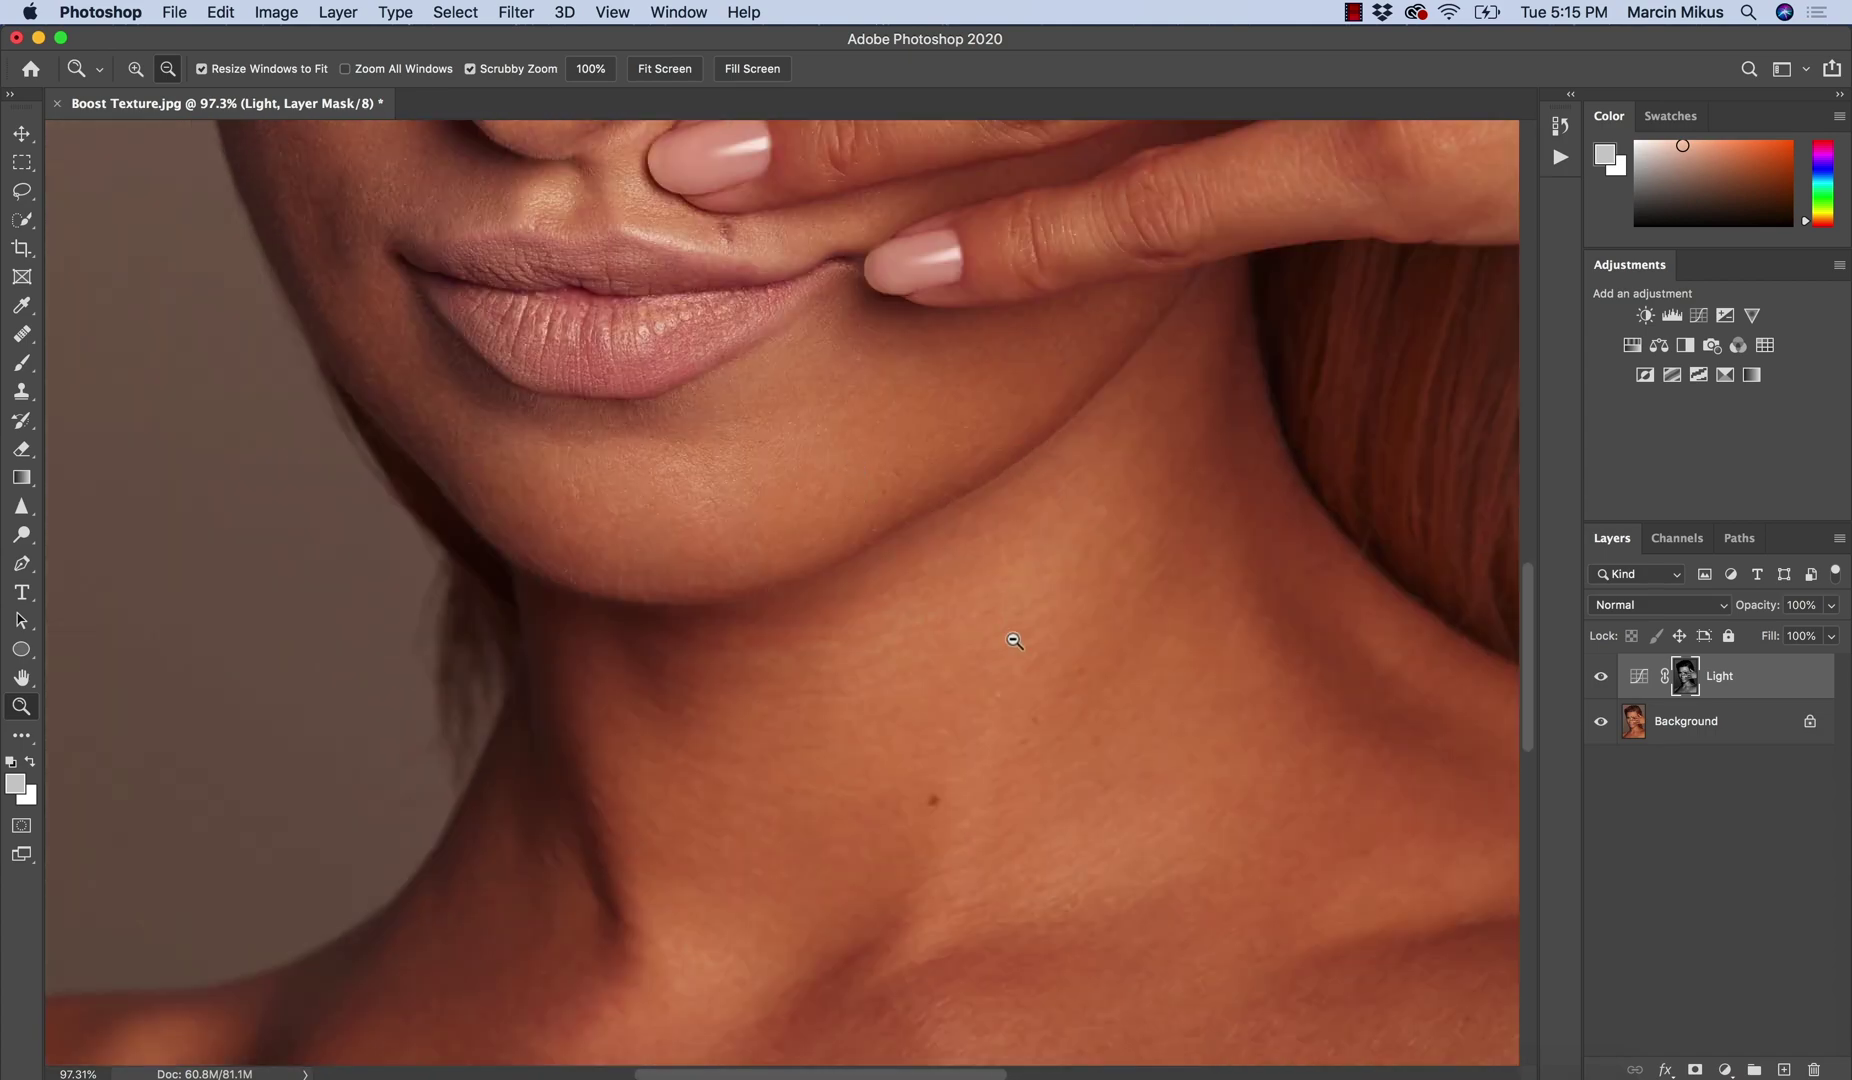
{"action": "left_click_drag", "start_coordinate": [858, 413], "coordinate": [881, 626]}
{"action": "scroll", "coordinate": [810, 384], "scroll_direction": "up", "scroll_amount": 5}
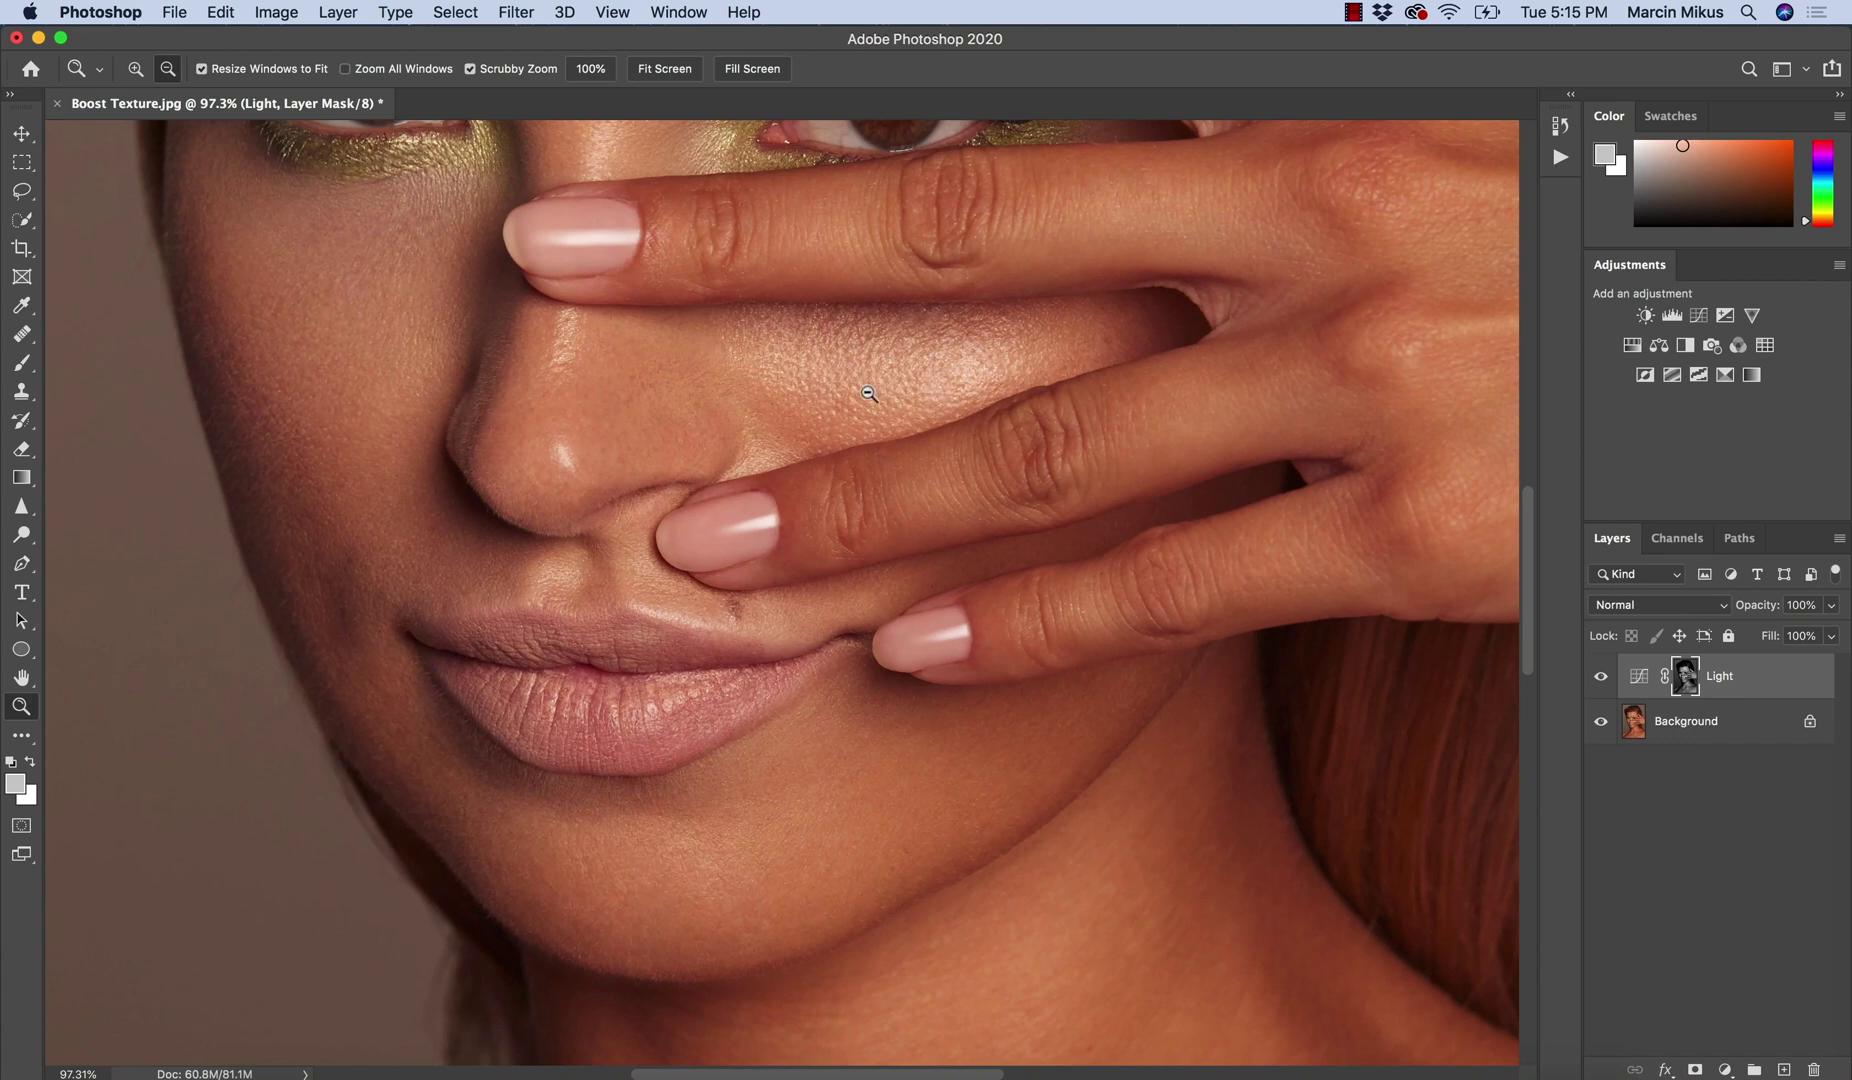
{"action": "scroll", "coordinate": [873, 401], "scroll_direction": "up", "scroll_amount": 10}
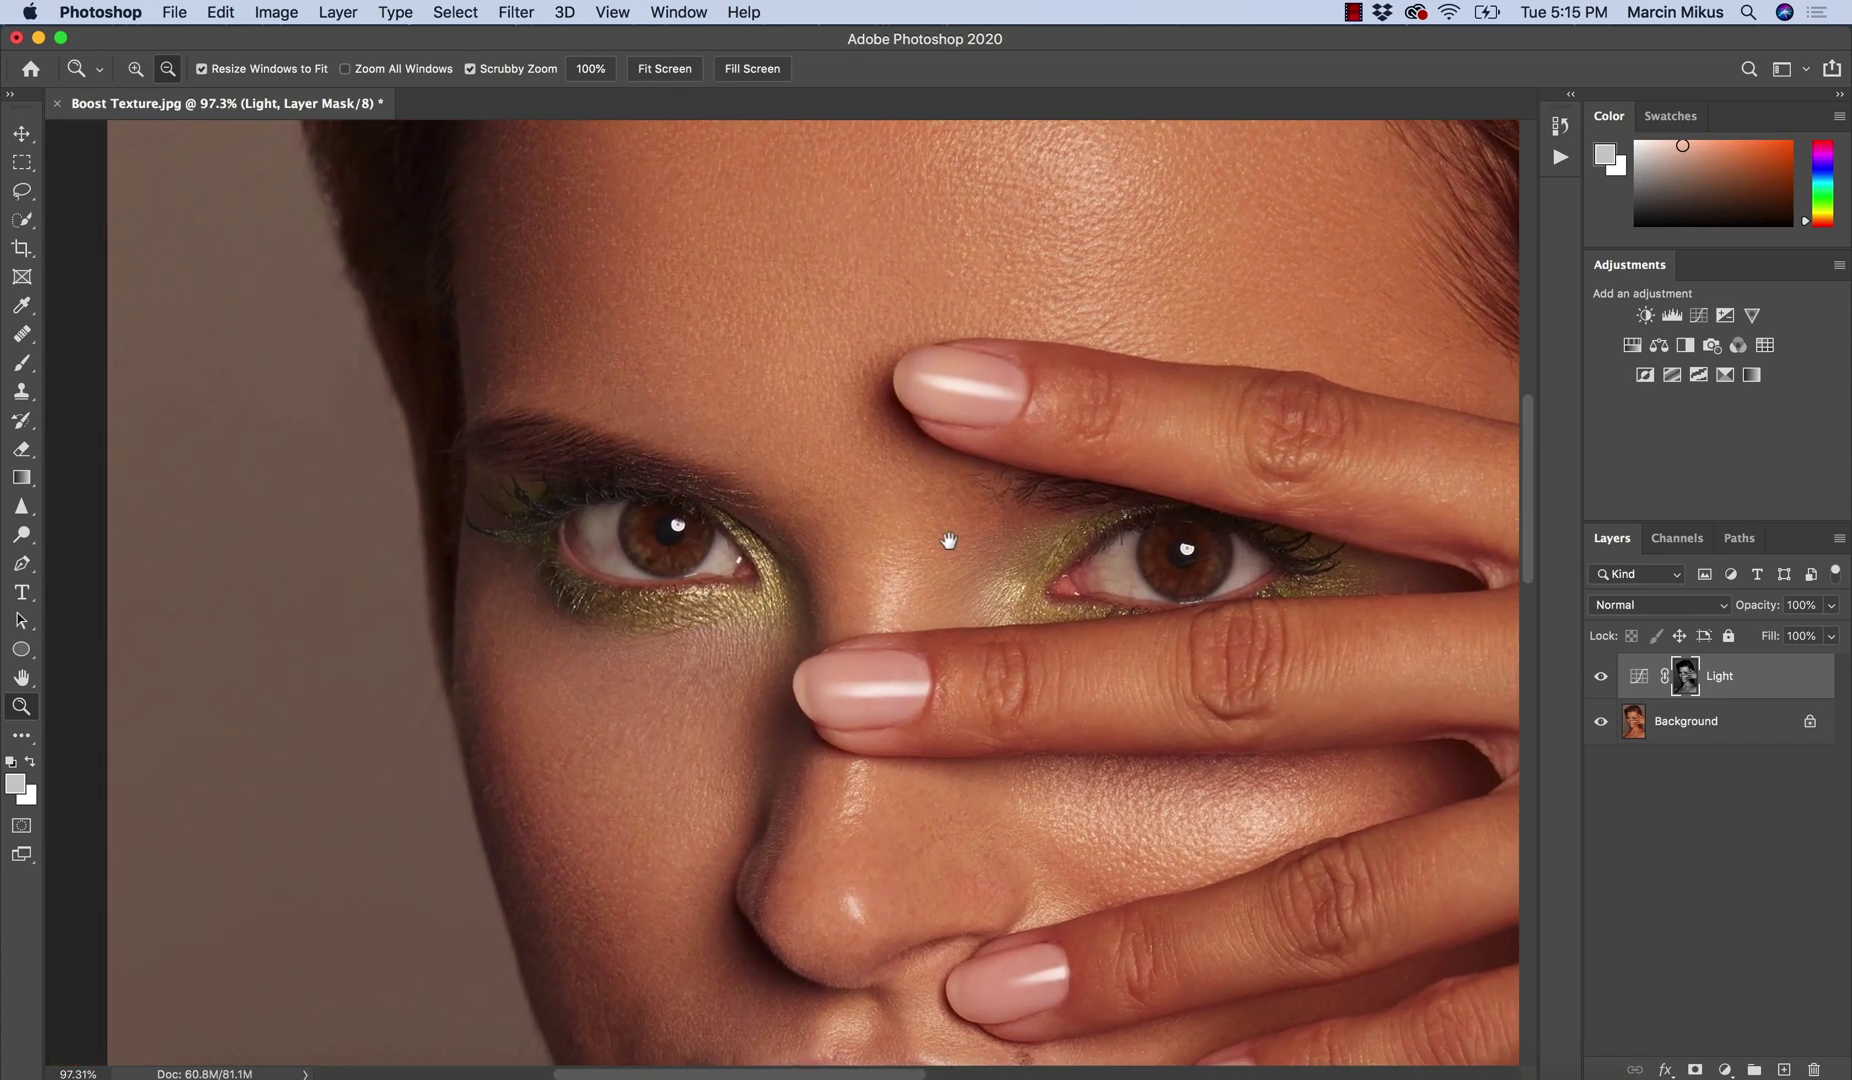
{"action": "left_click_drag", "start_coordinate": [937, 577], "coordinate": [880, 649]}
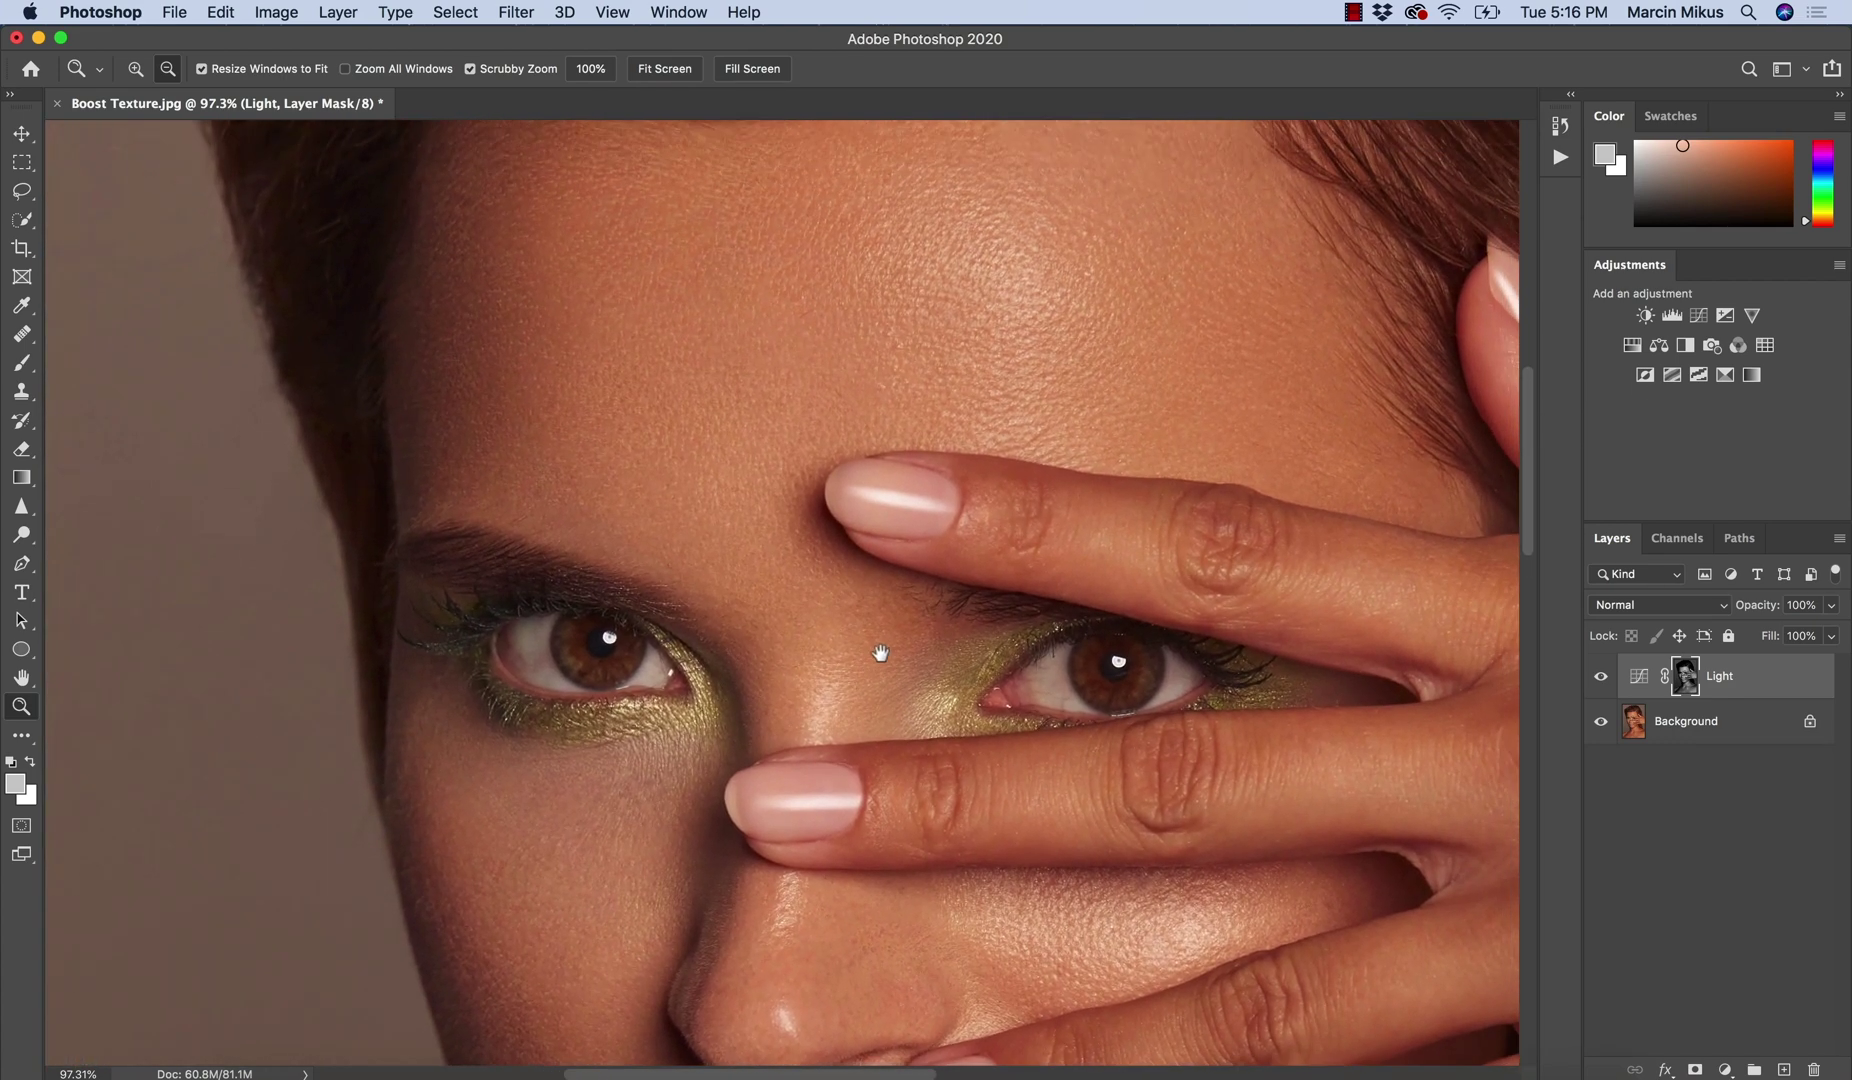
Brighten the Light layer's curve with a point at input 137, output 171, and anchor the shadows at input 57, output 55.
{"action": "double_click", "coordinate": [1639, 678]}
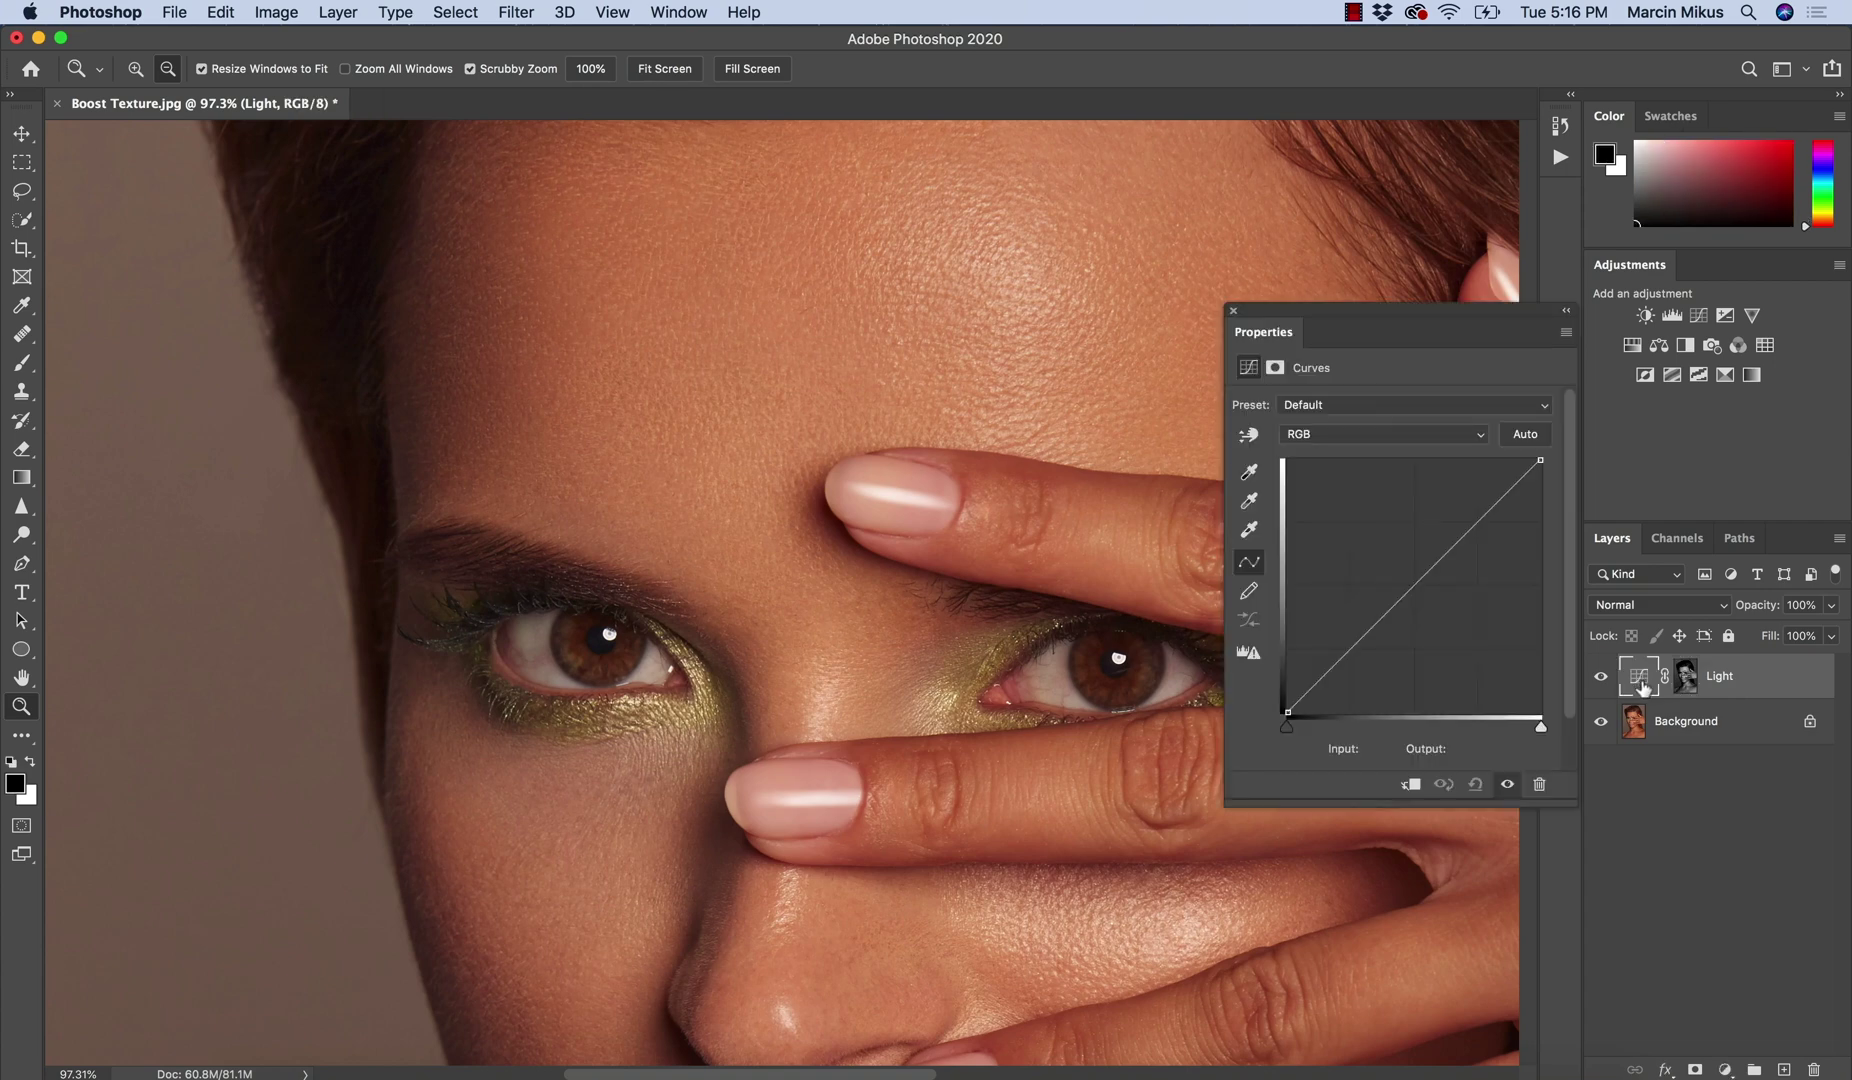
{"action": "left_click_drag", "start_coordinate": [1419, 580], "coordinate": [1423, 542]}
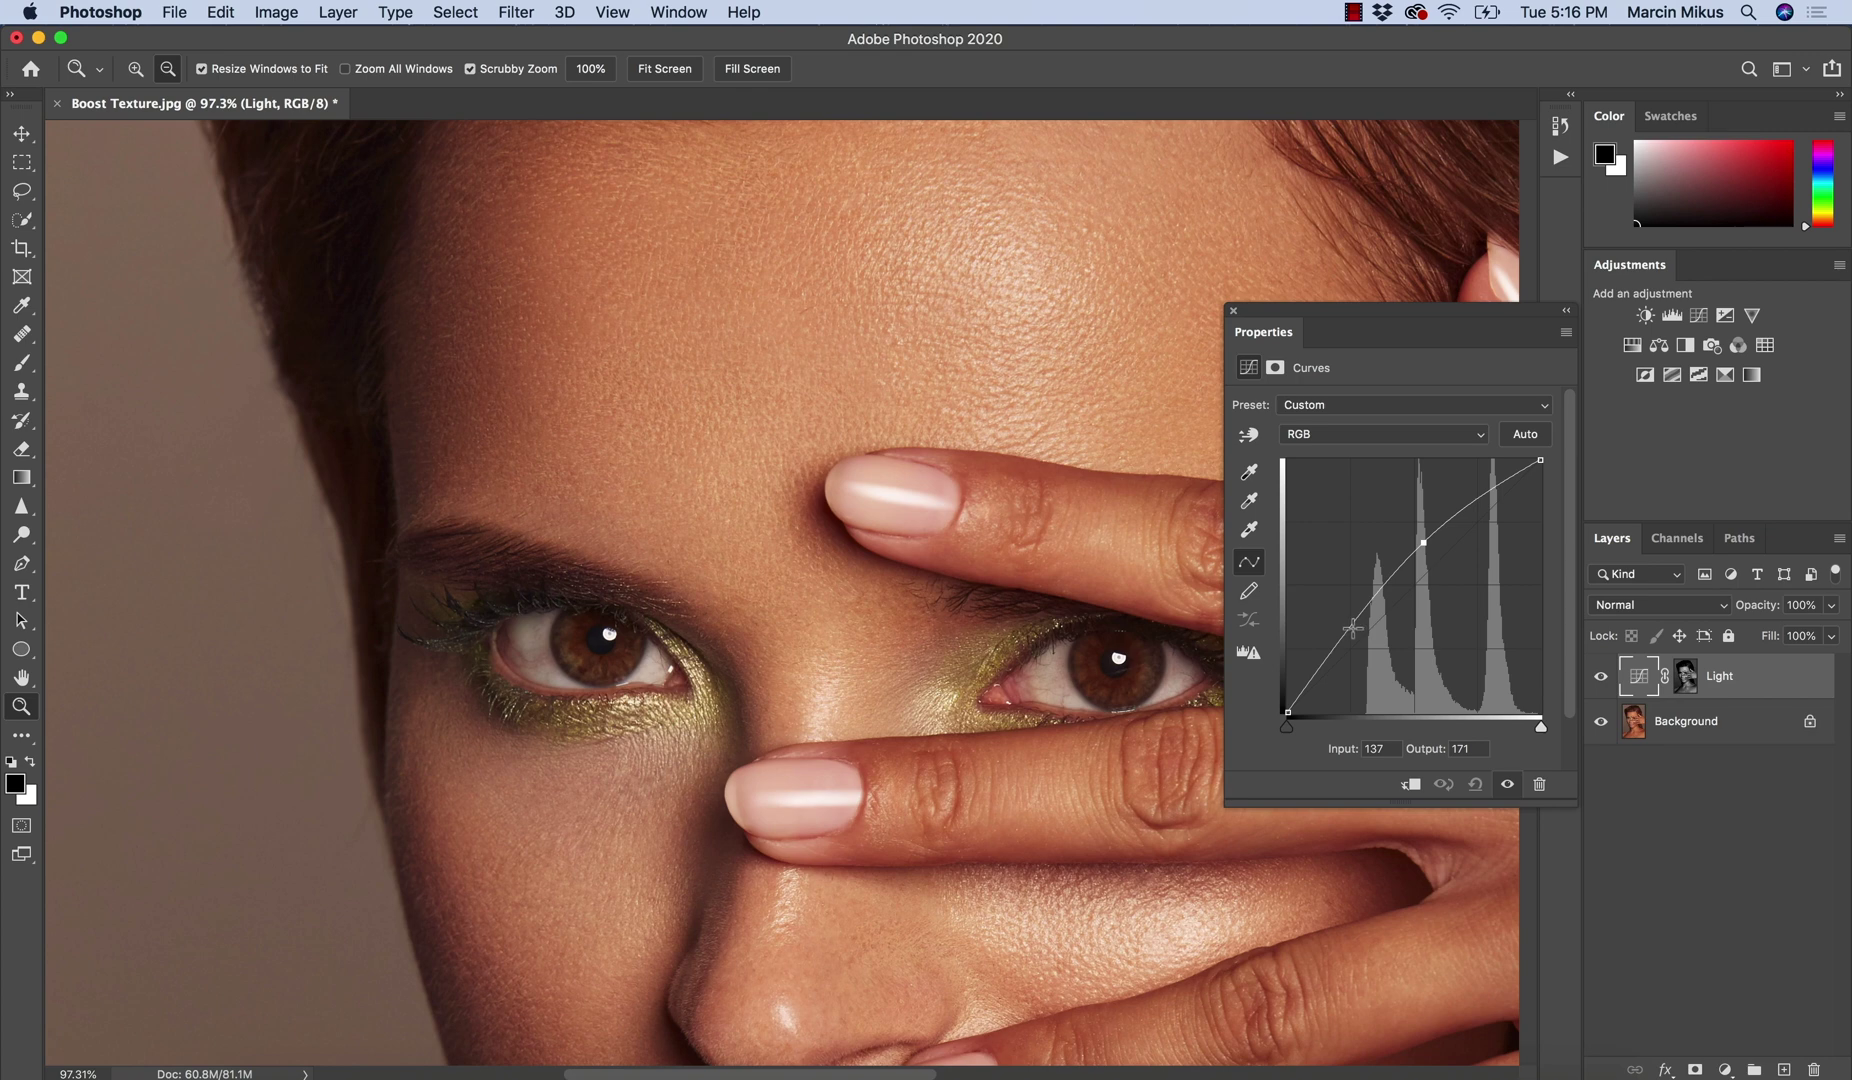
{"action": "left_click_drag", "start_coordinate": [1332, 651], "coordinate": [1348, 657]}
Compare the skin with the Light layer hidden and shown, and check the color on the face and shoulders.
{"action": "left_click", "coordinate": [1599, 678]}
{"action": "left_click", "coordinate": [1599, 678]}
{"action": "left_click", "coordinate": [1600, 679]}
{"action": "left_click", "coordinate": [1600, 679]}
{"action": "left_click", "coordinate": [1600, 679]}
{"action": "left_click", "coordinate": [1600, 679]}
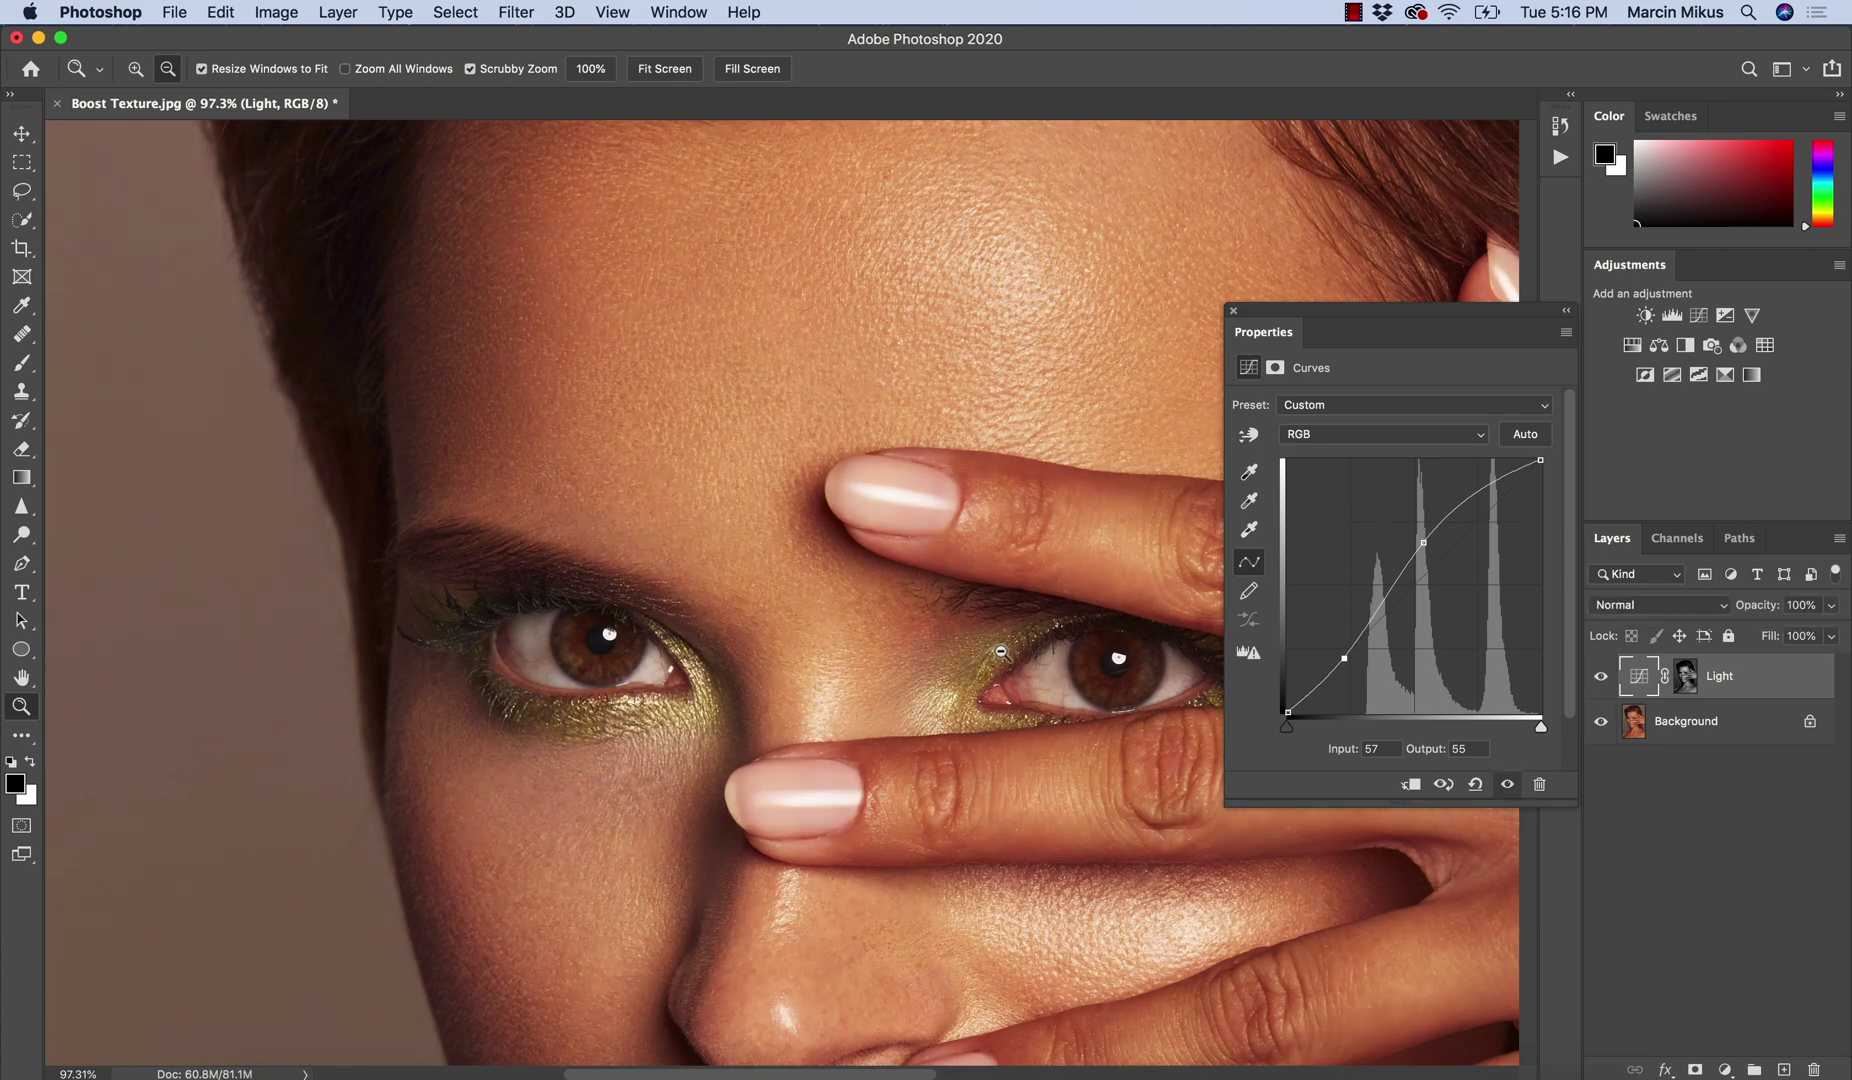
{"action": "left_click_drag", "start_coordinate": [985, 684], "coordinate": [816, 548]}
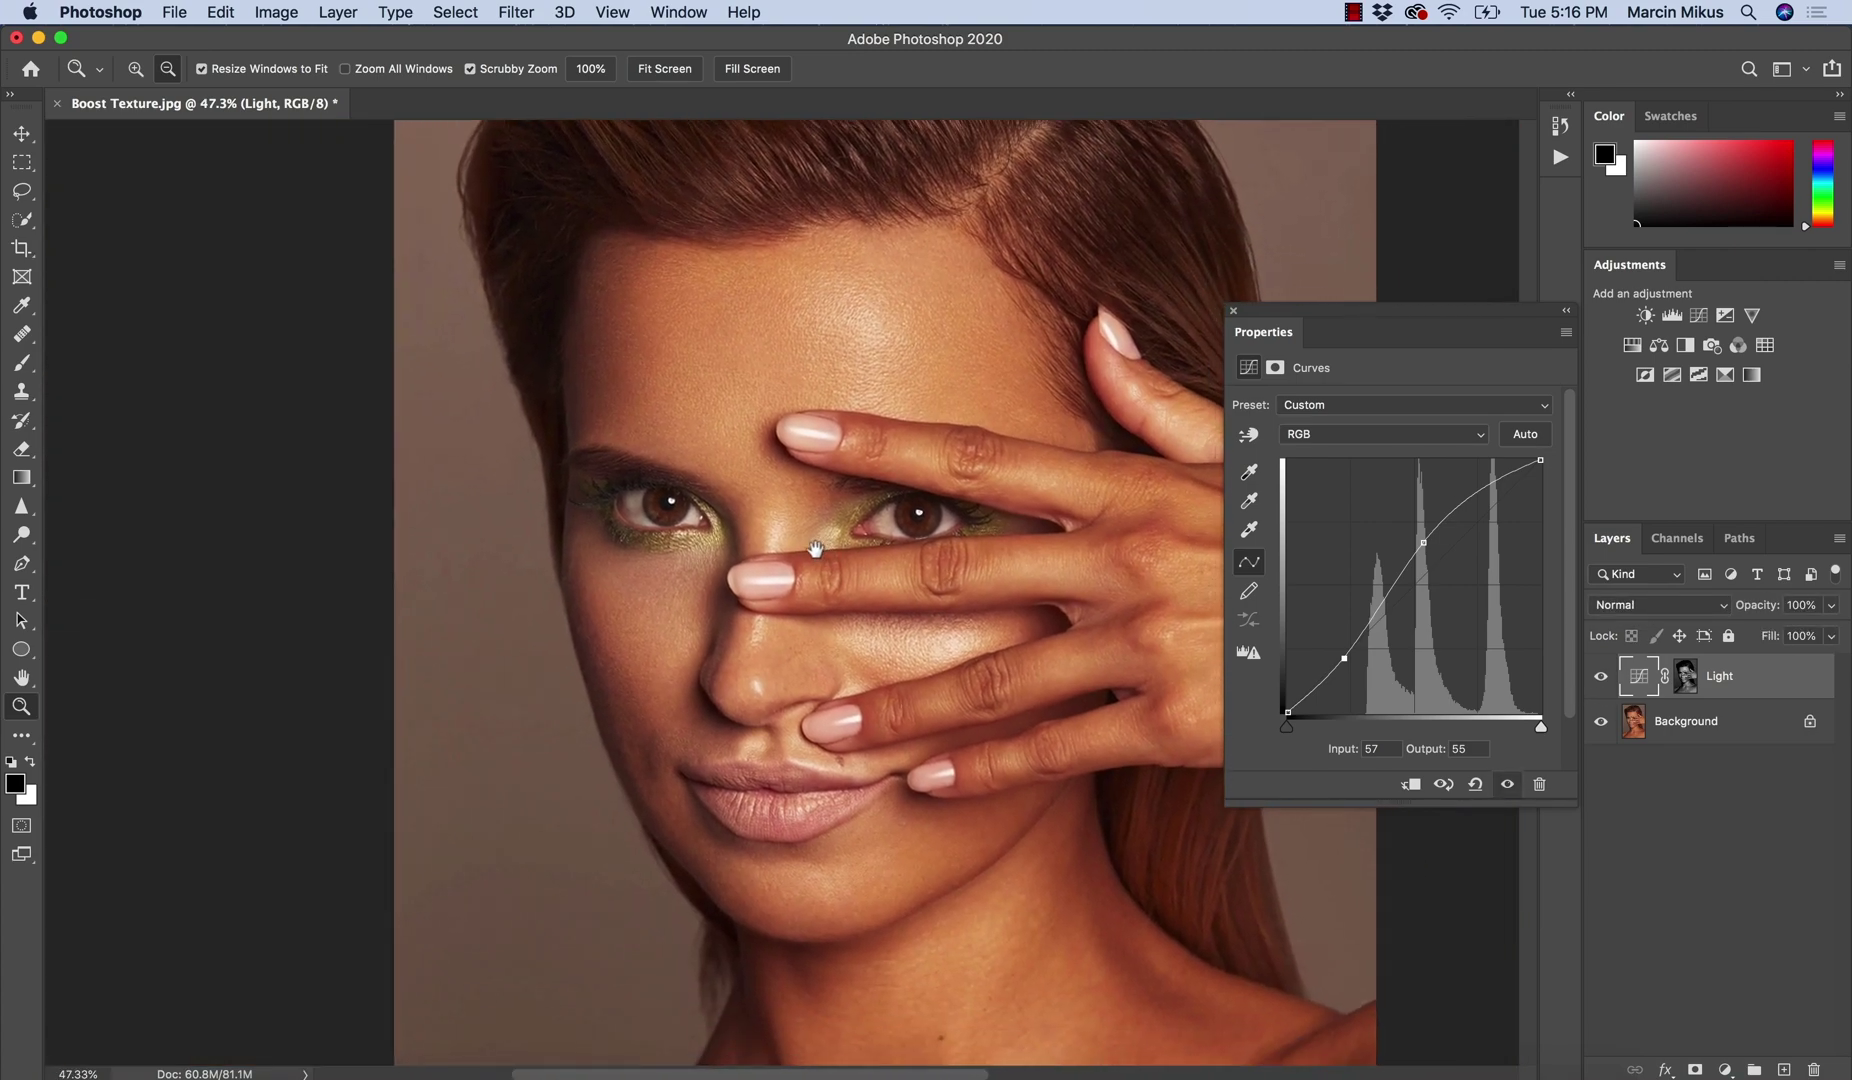
{"action": "left_click_drag", "start_coordinate": [872, 648], "coordinate": [840, 541]}
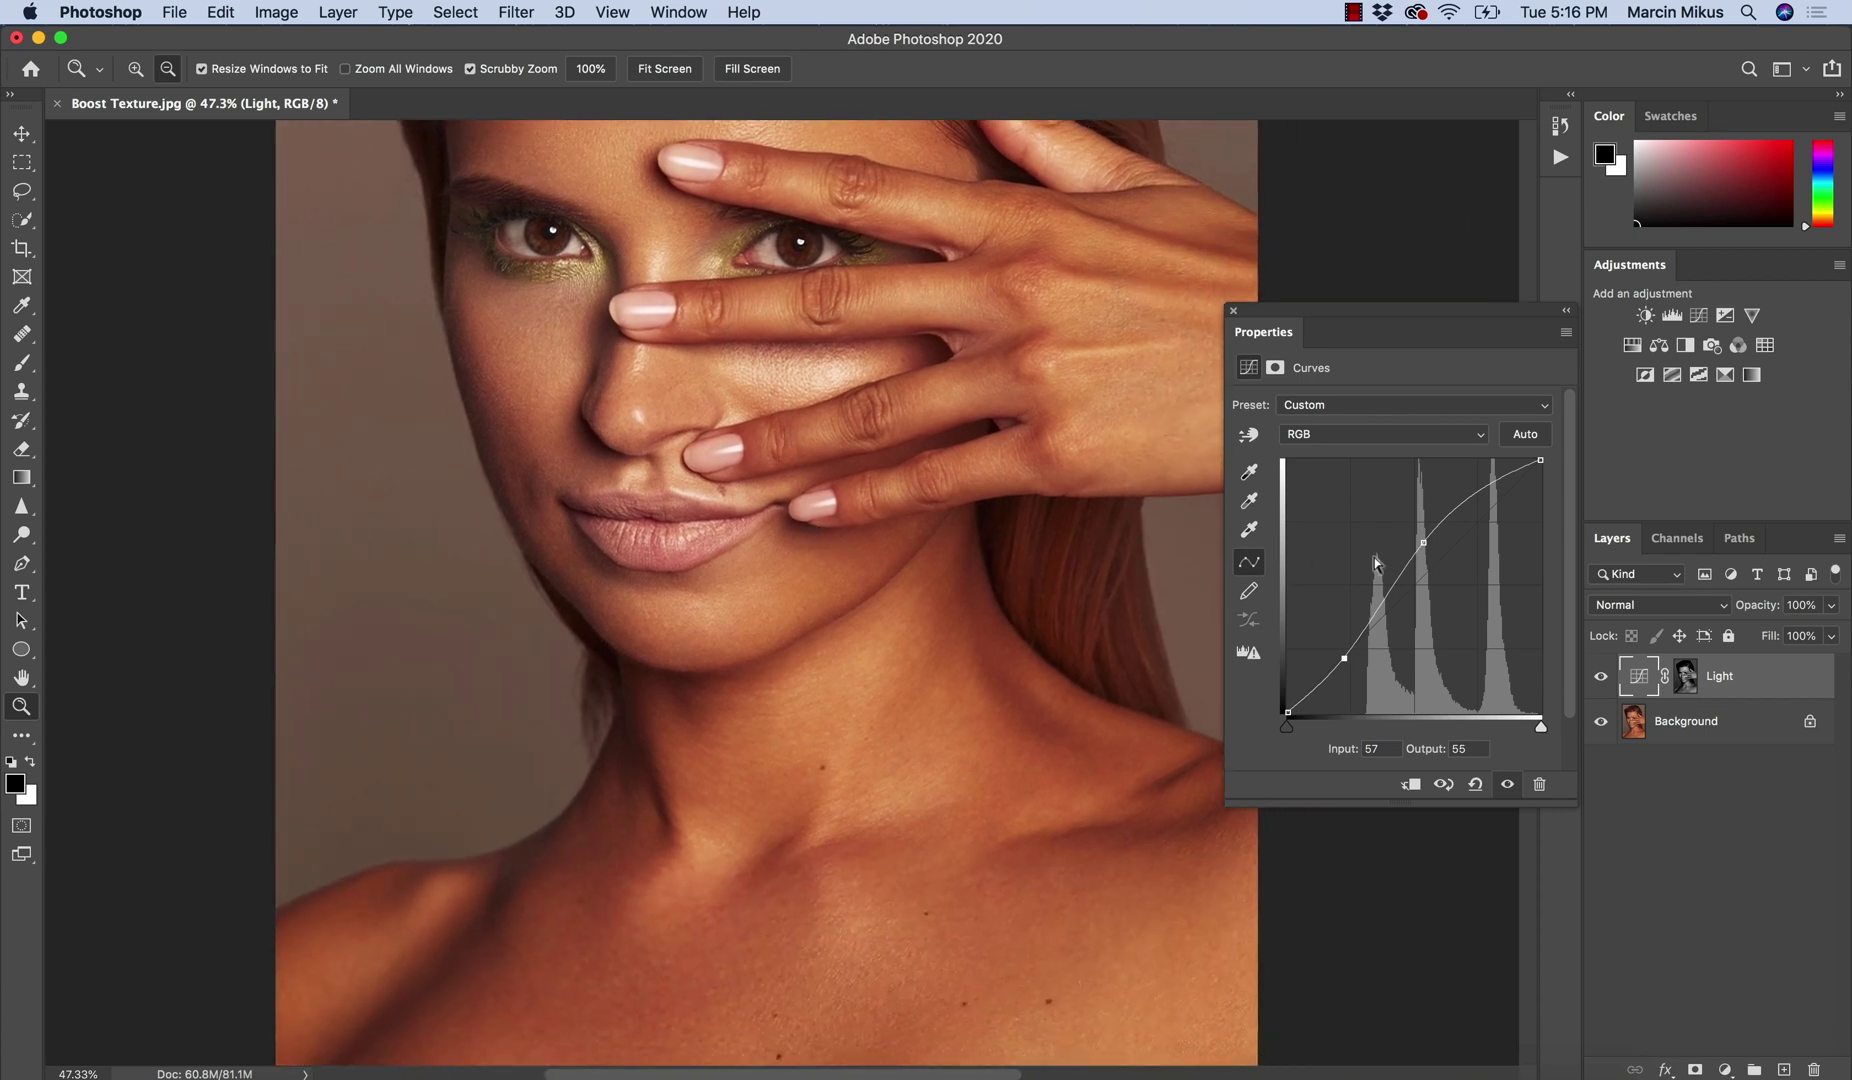
Set the Light layer's blend mode to Luminosity and compare the skin color with the layer hidden and shown.
{"action": "left_click", "coordinate": [1639, 607]}
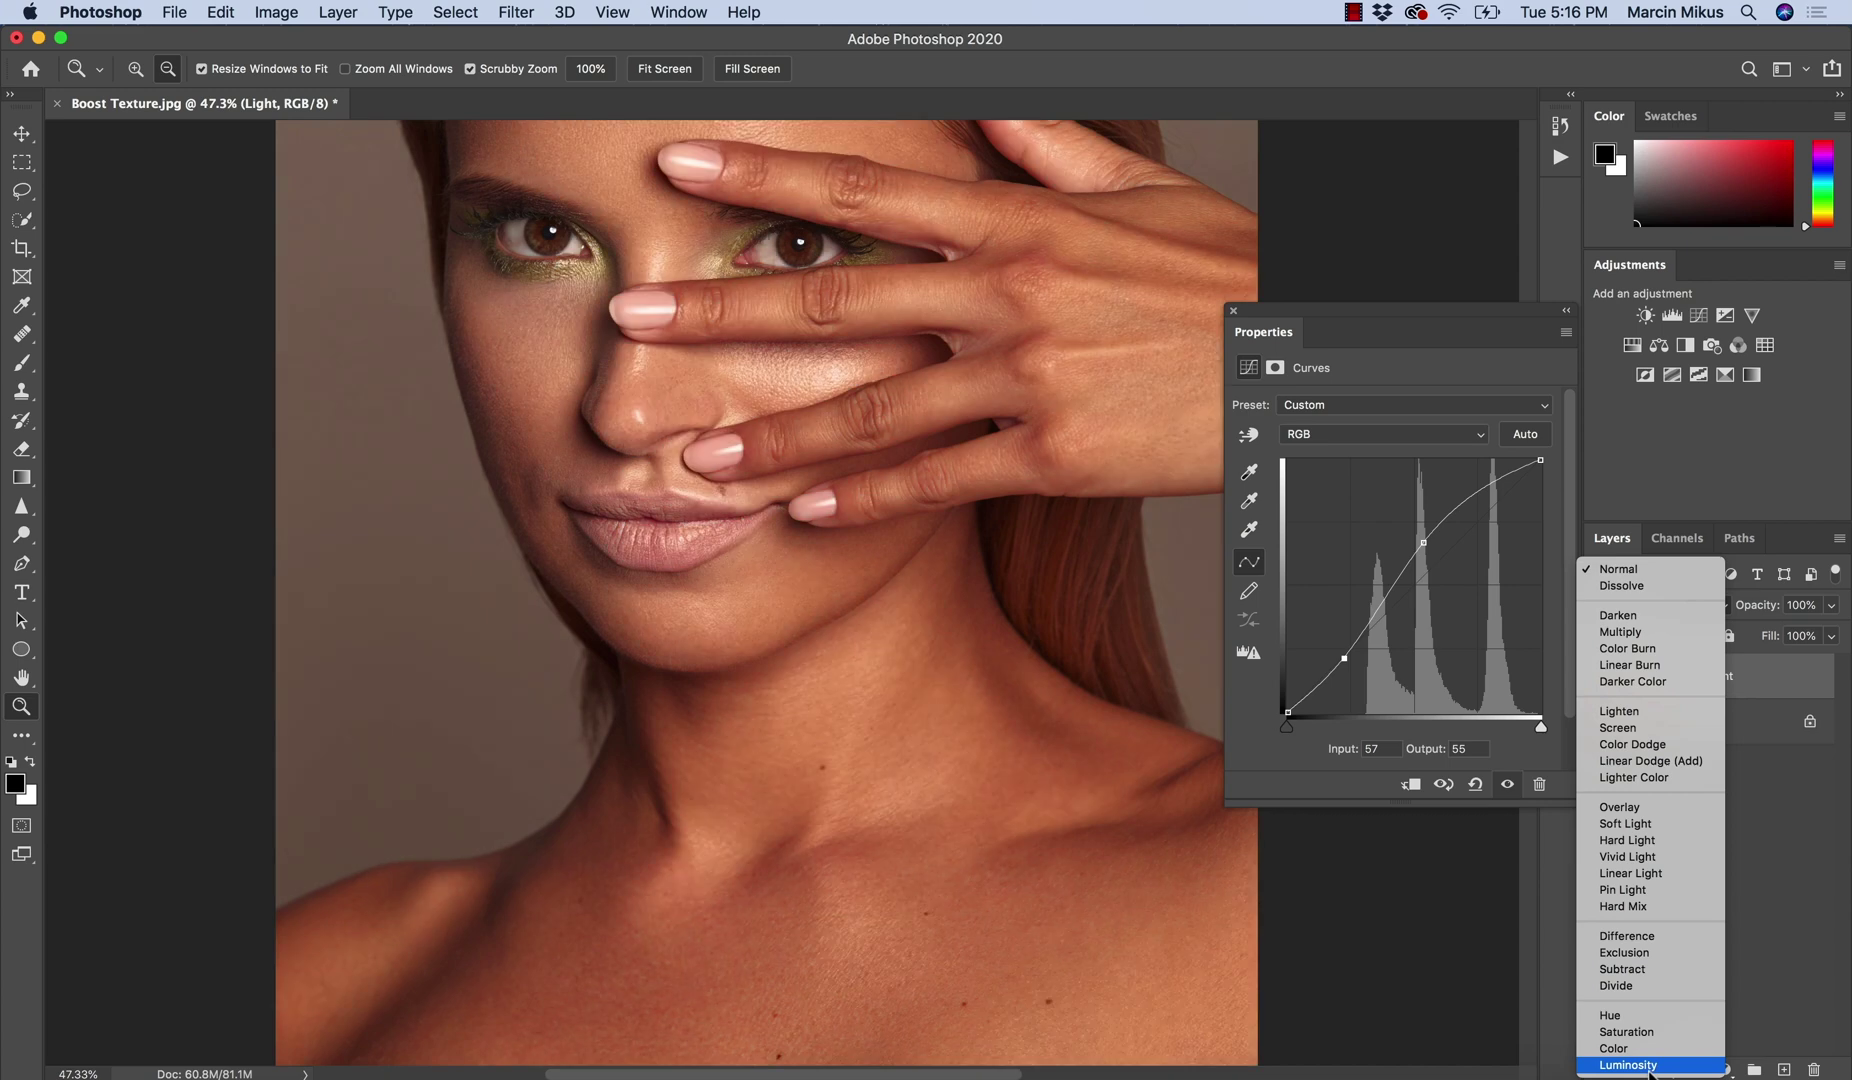
{"action": "left_click", "coordinate": [1648, 1065]}
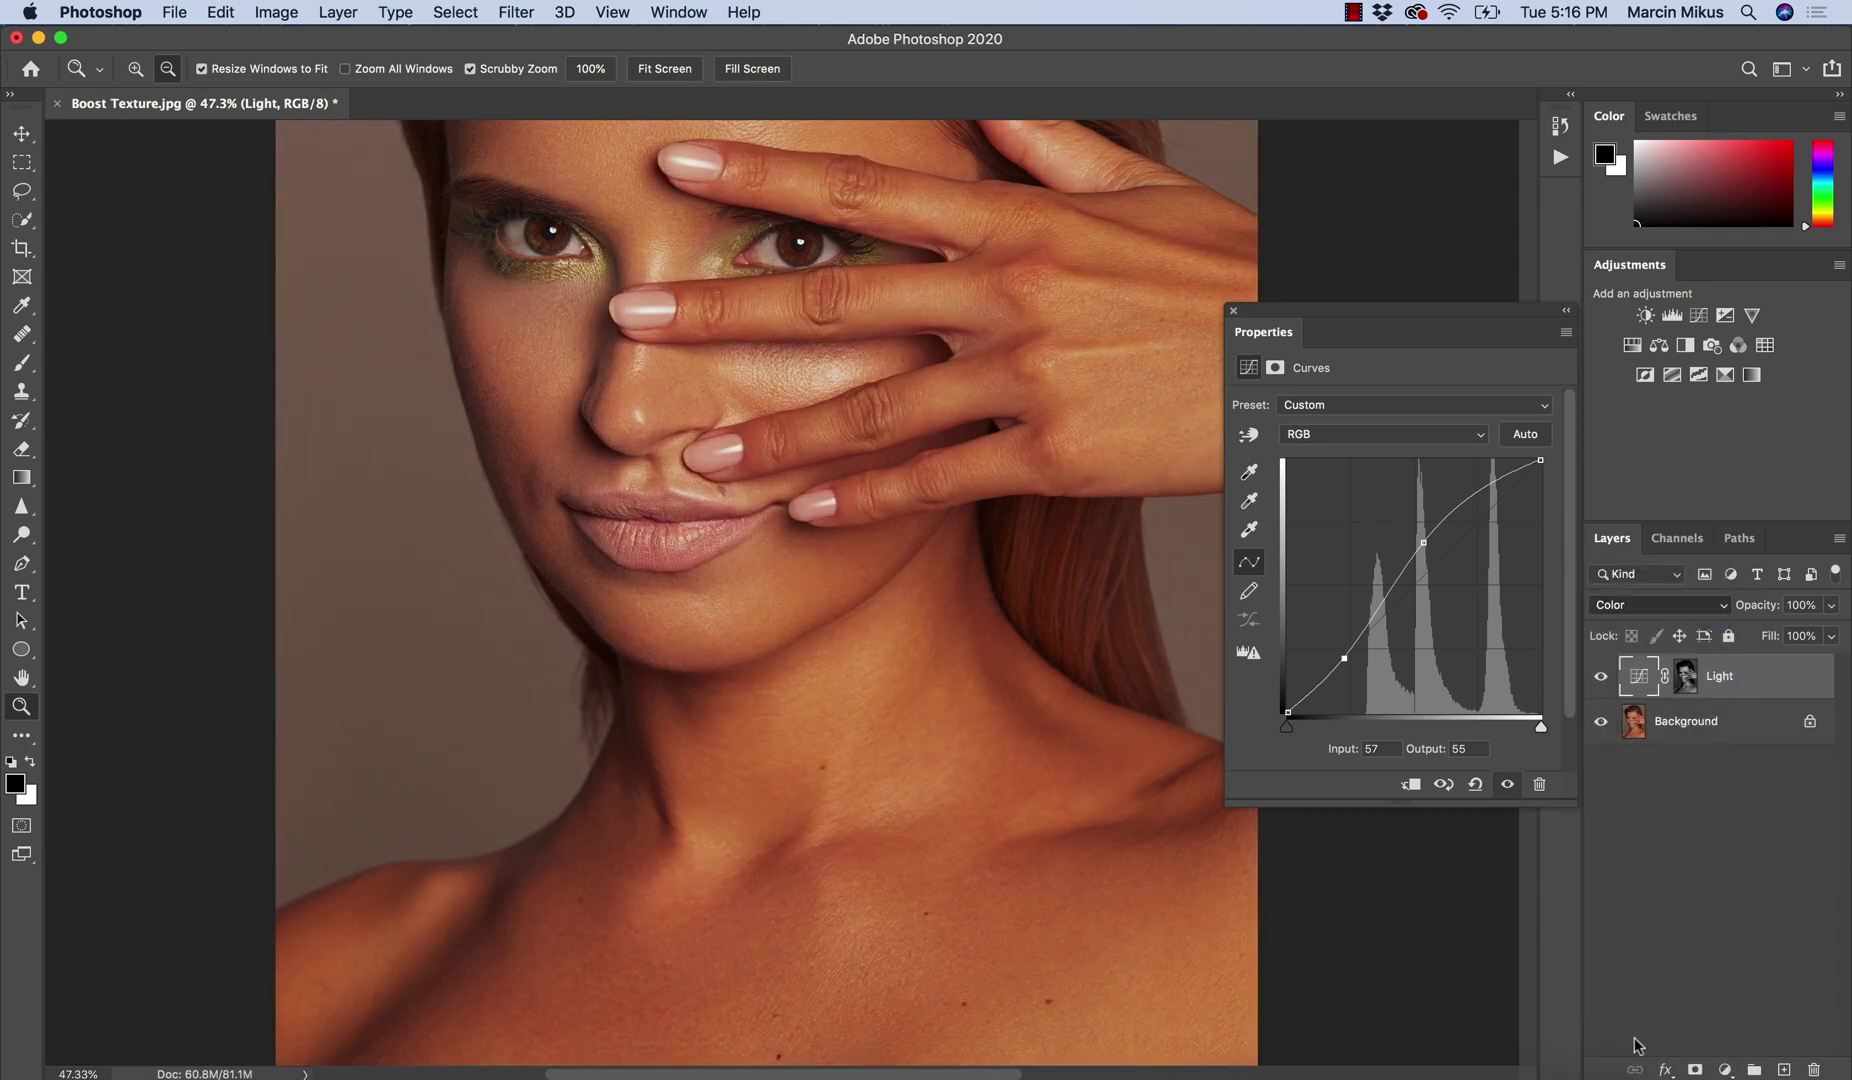
{"action": "left_click", "coordinate": [1612, 608]}
{"action": "left_click", "coordinate": [1611, 620]}
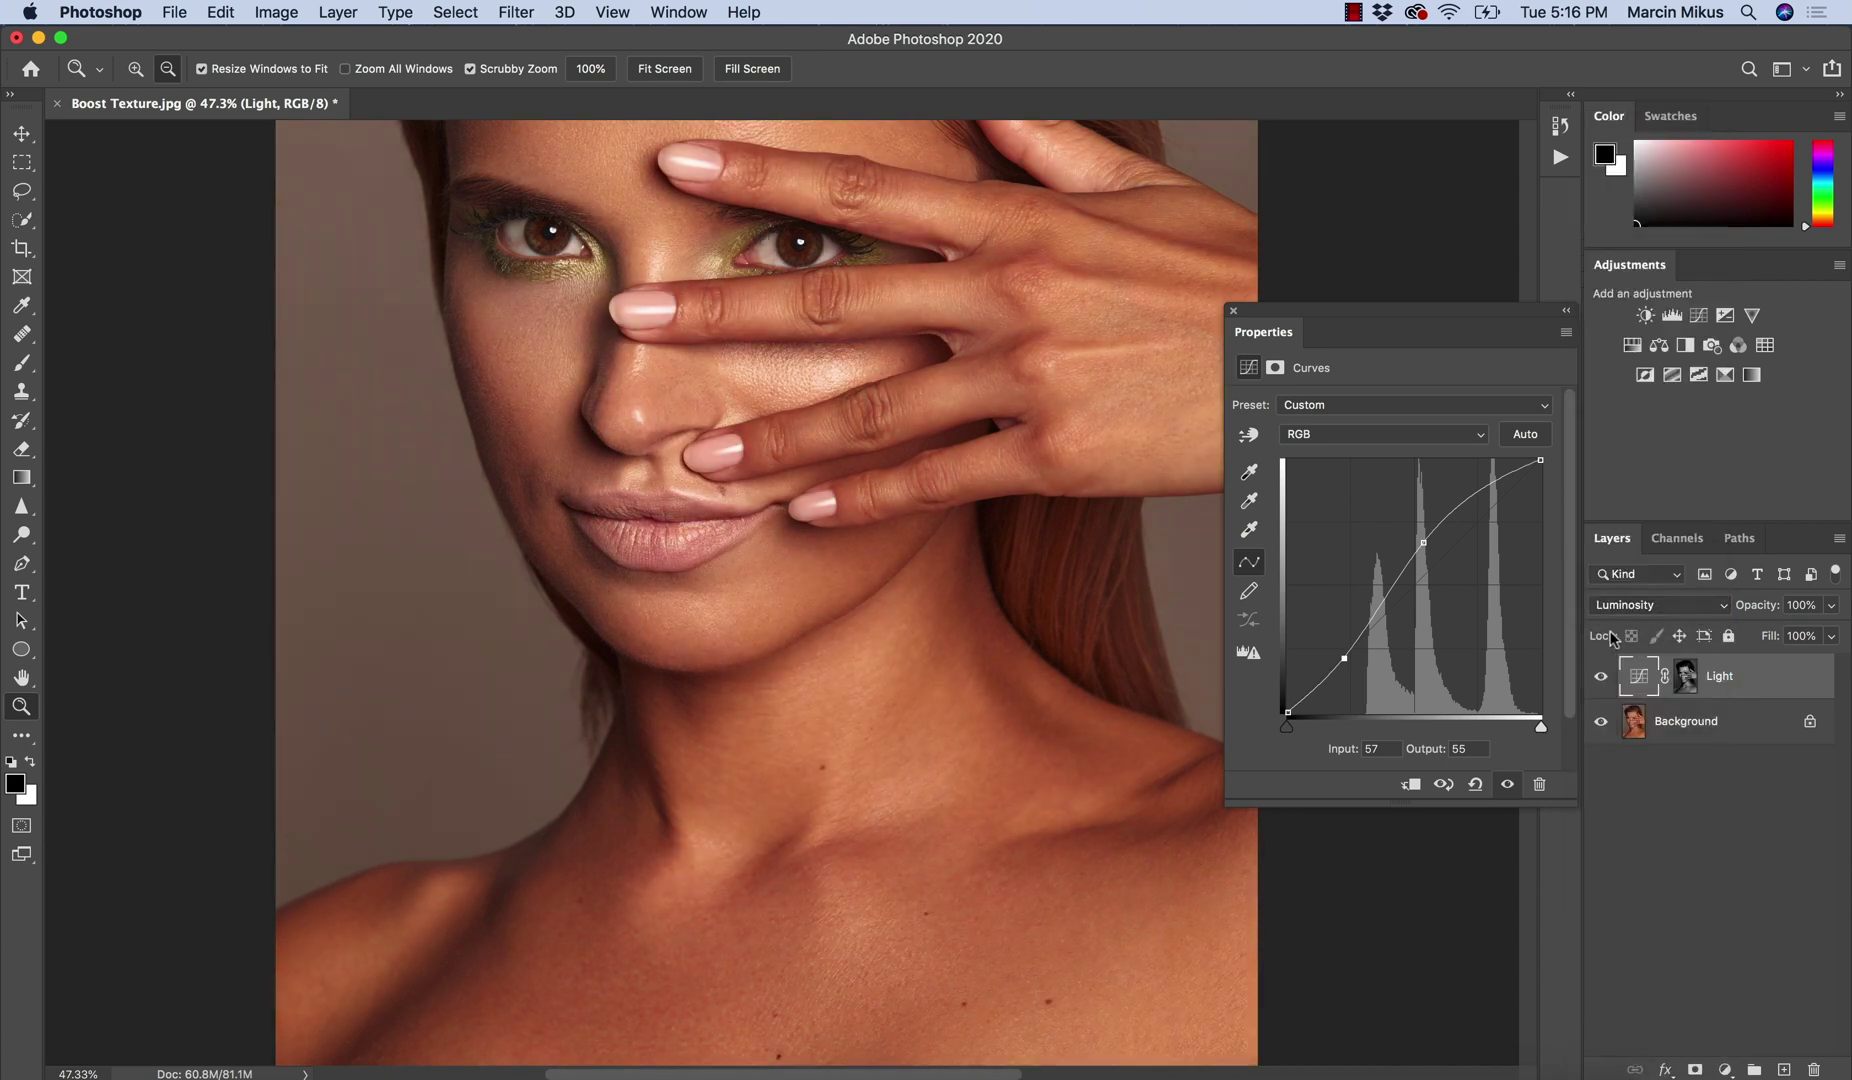
{"action": "left_click", "coordinate": [1600, 677]}
{"action": "left_click", "coordinate": [1600, 677]}
{"action": "left_click_drag", "start_coordinate": [835, 828], "coordinate": [866, 800]}
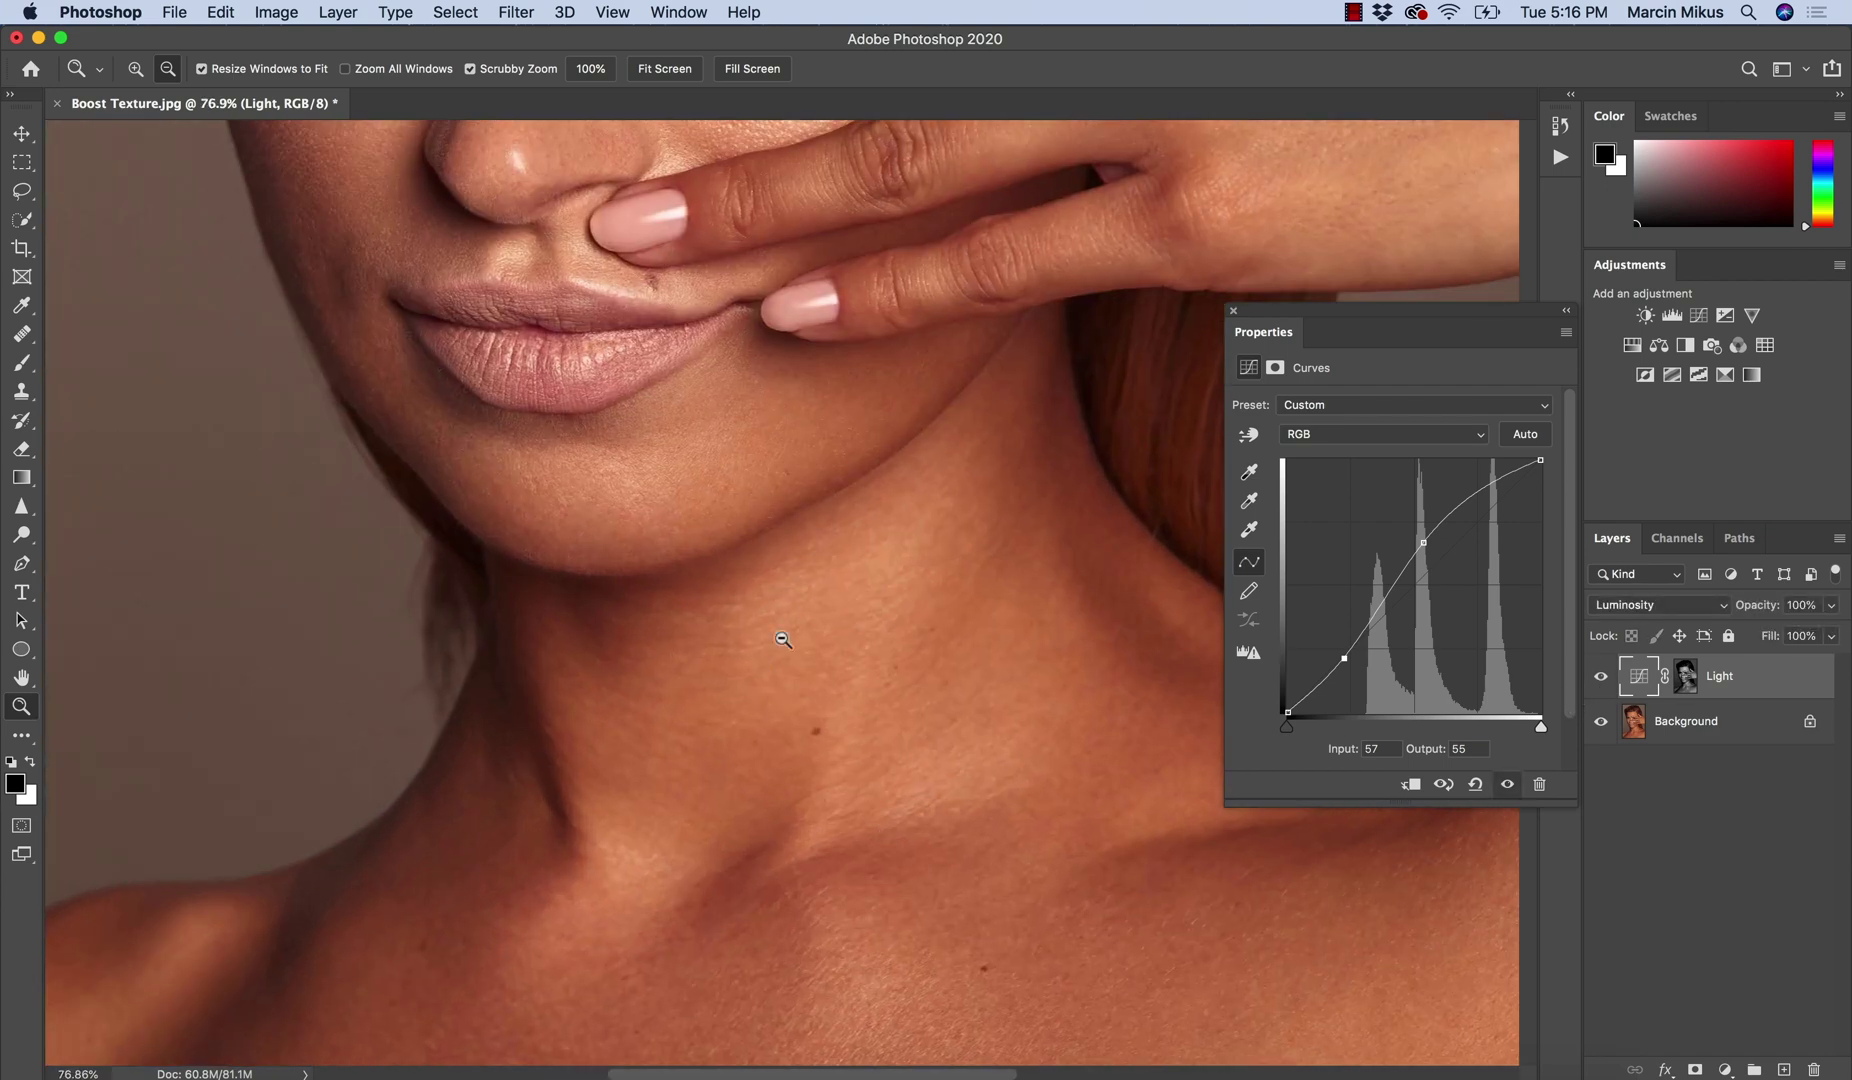
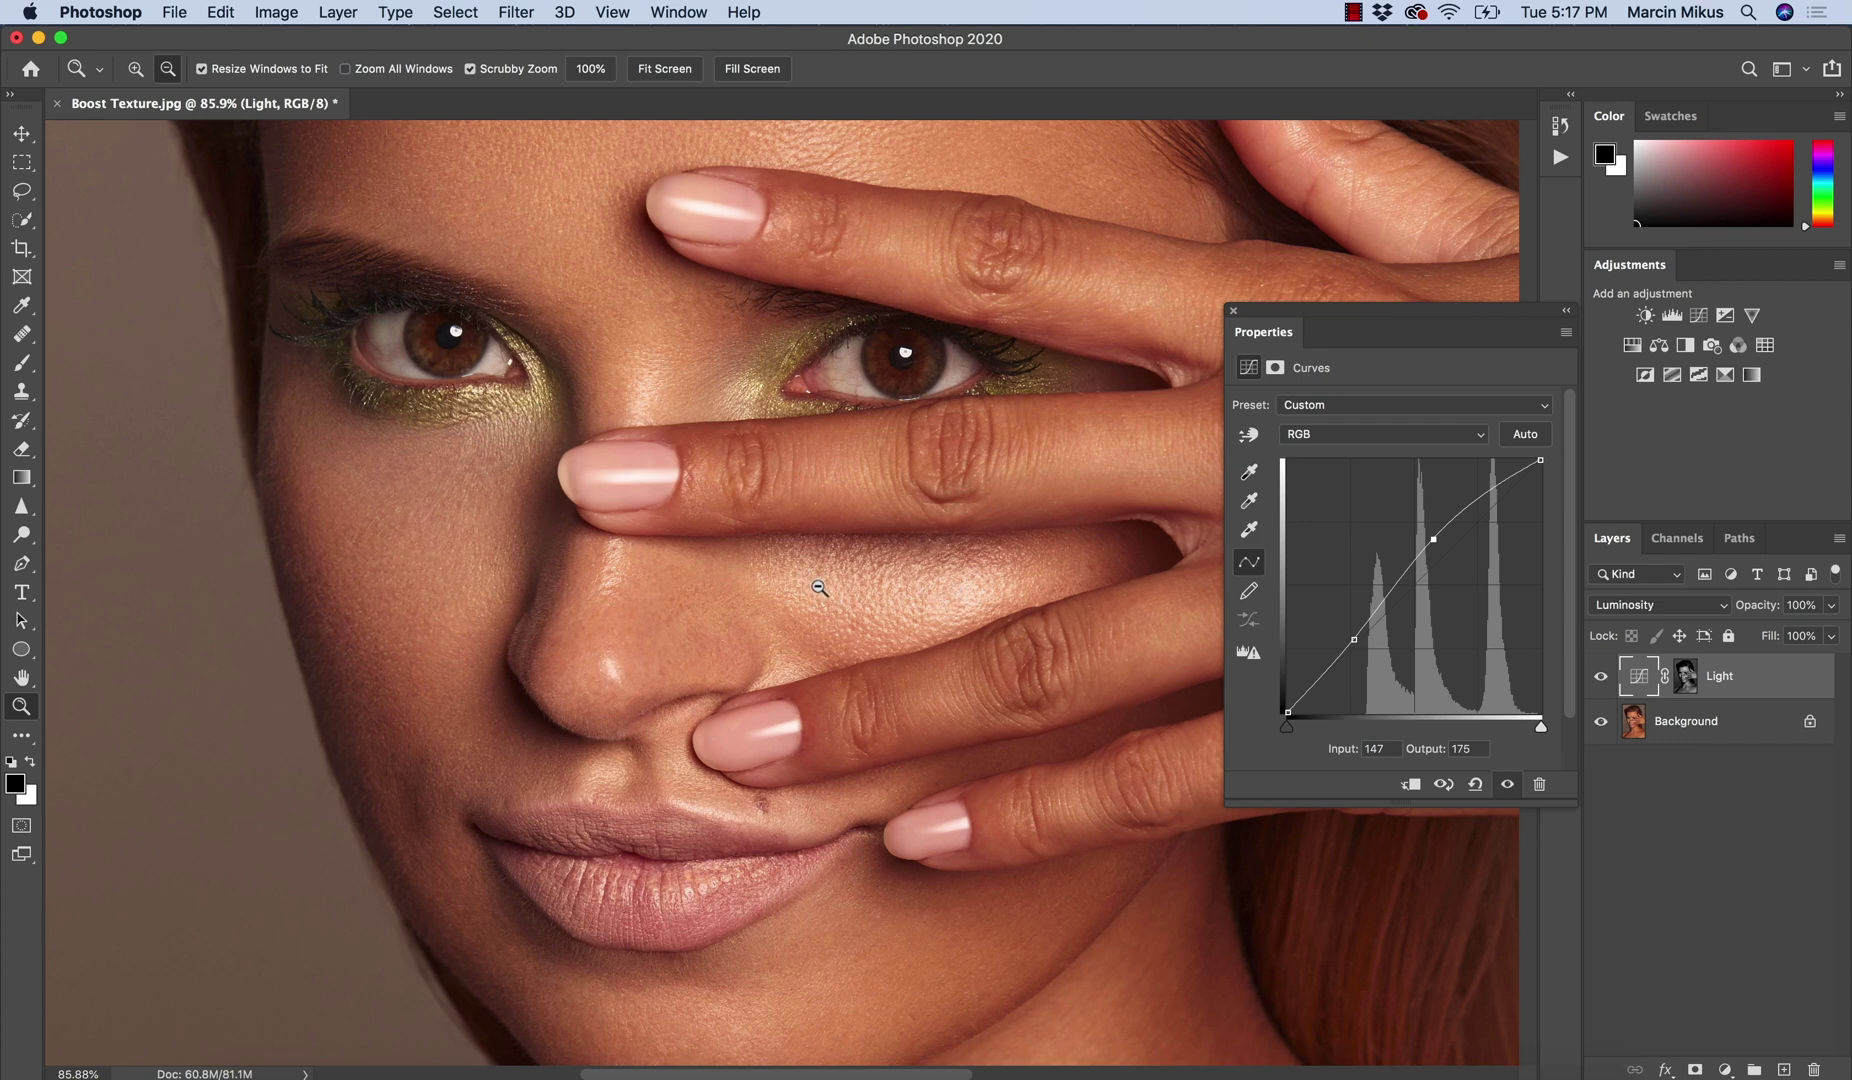
Target the Light layer's mask and prepare a 250 px brush with black as the foreground color.
{"action": "left_click", "coordinate": [1686, 677]}
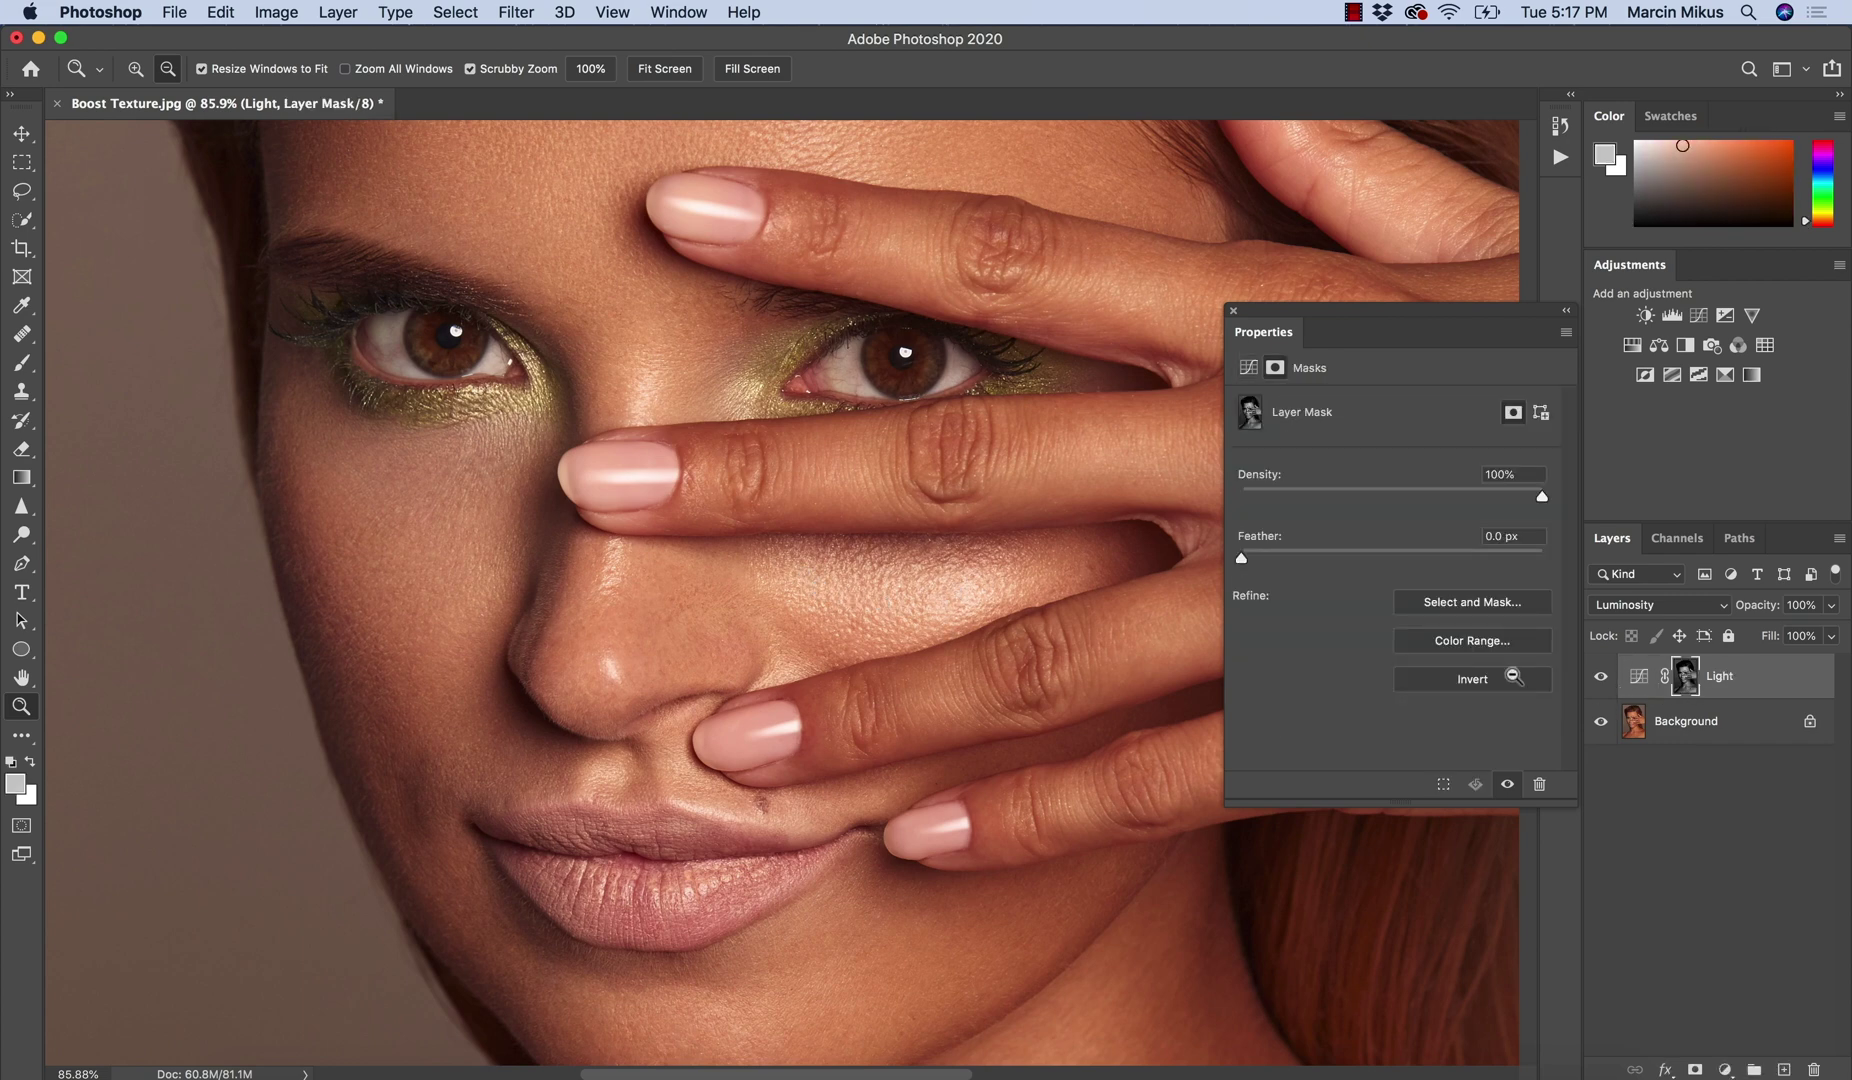
{"action": "key", "text": "b"}
{"action": "key", "text": "bracketleft"}
{"action": "key", "text": "bracketleft"}
{"action": "key", "text": "bracketleft"}
{"action": "key", "text": "bracketleft"}
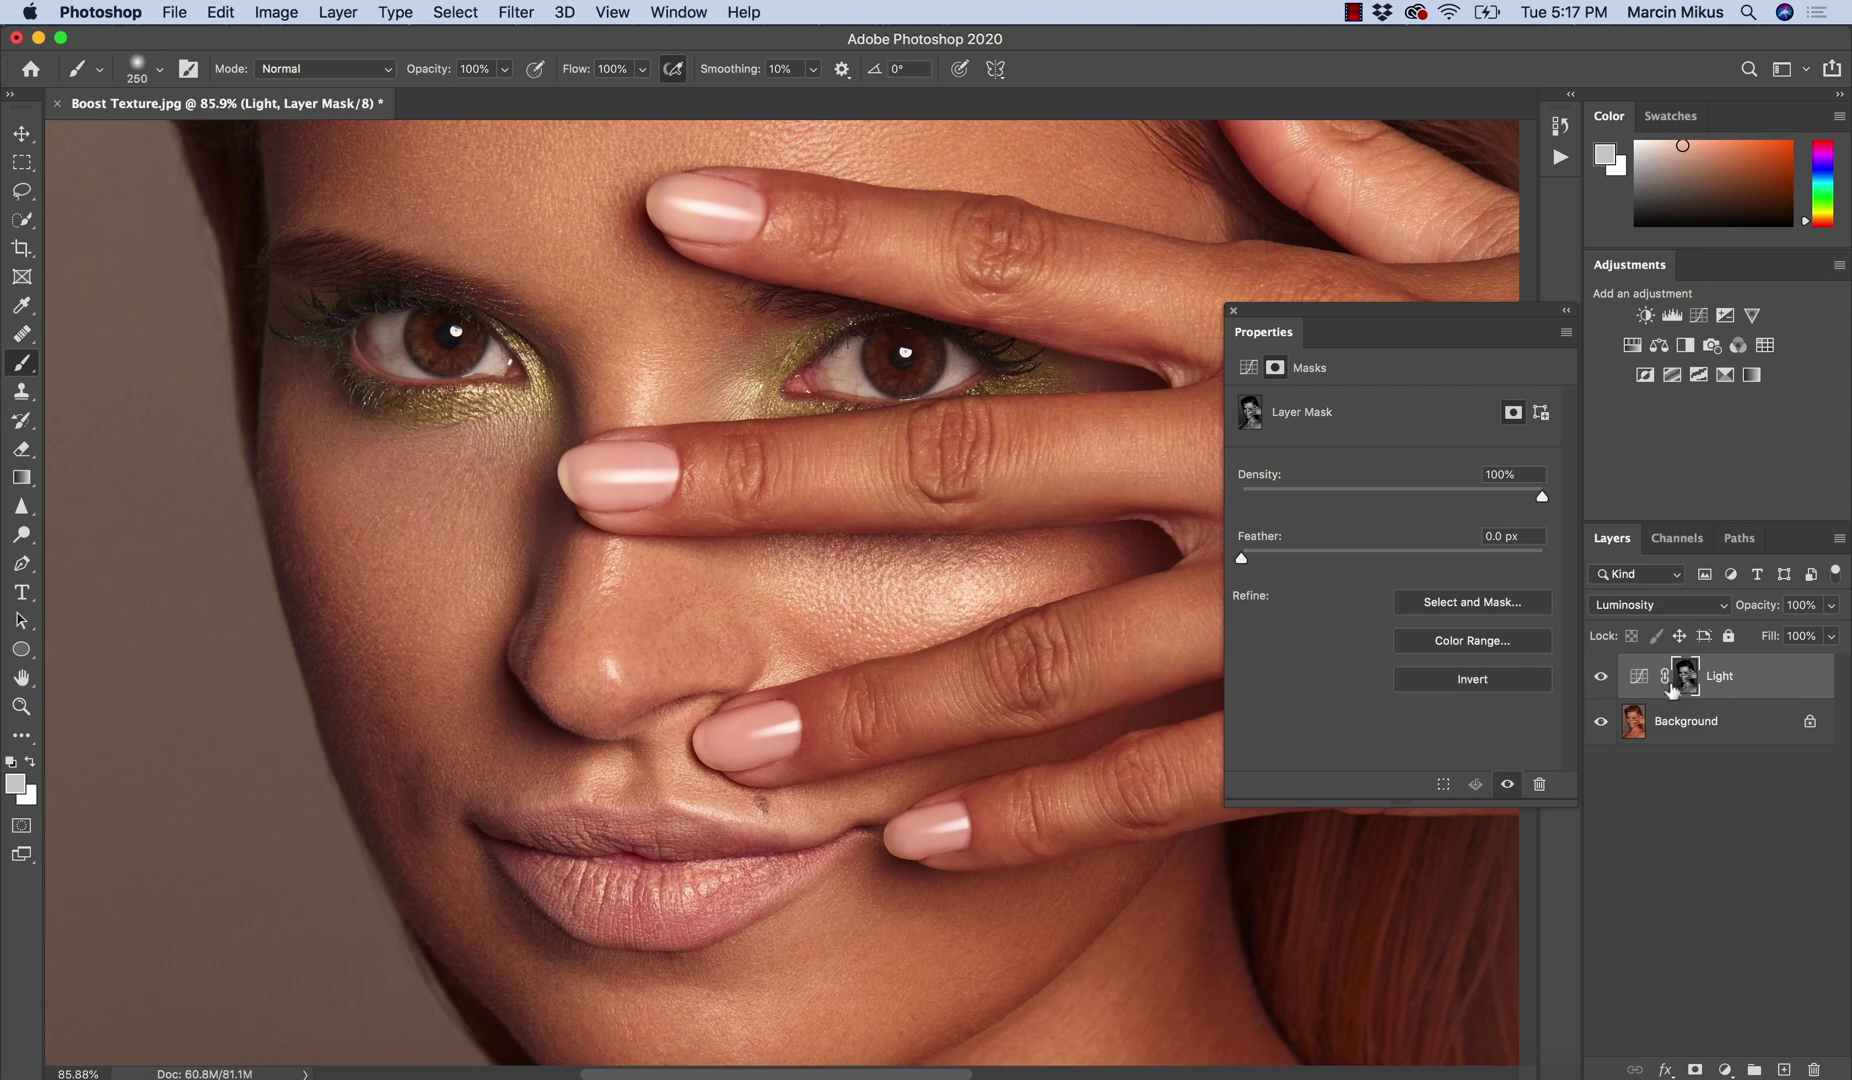
{"action": "key", "text": "d"}
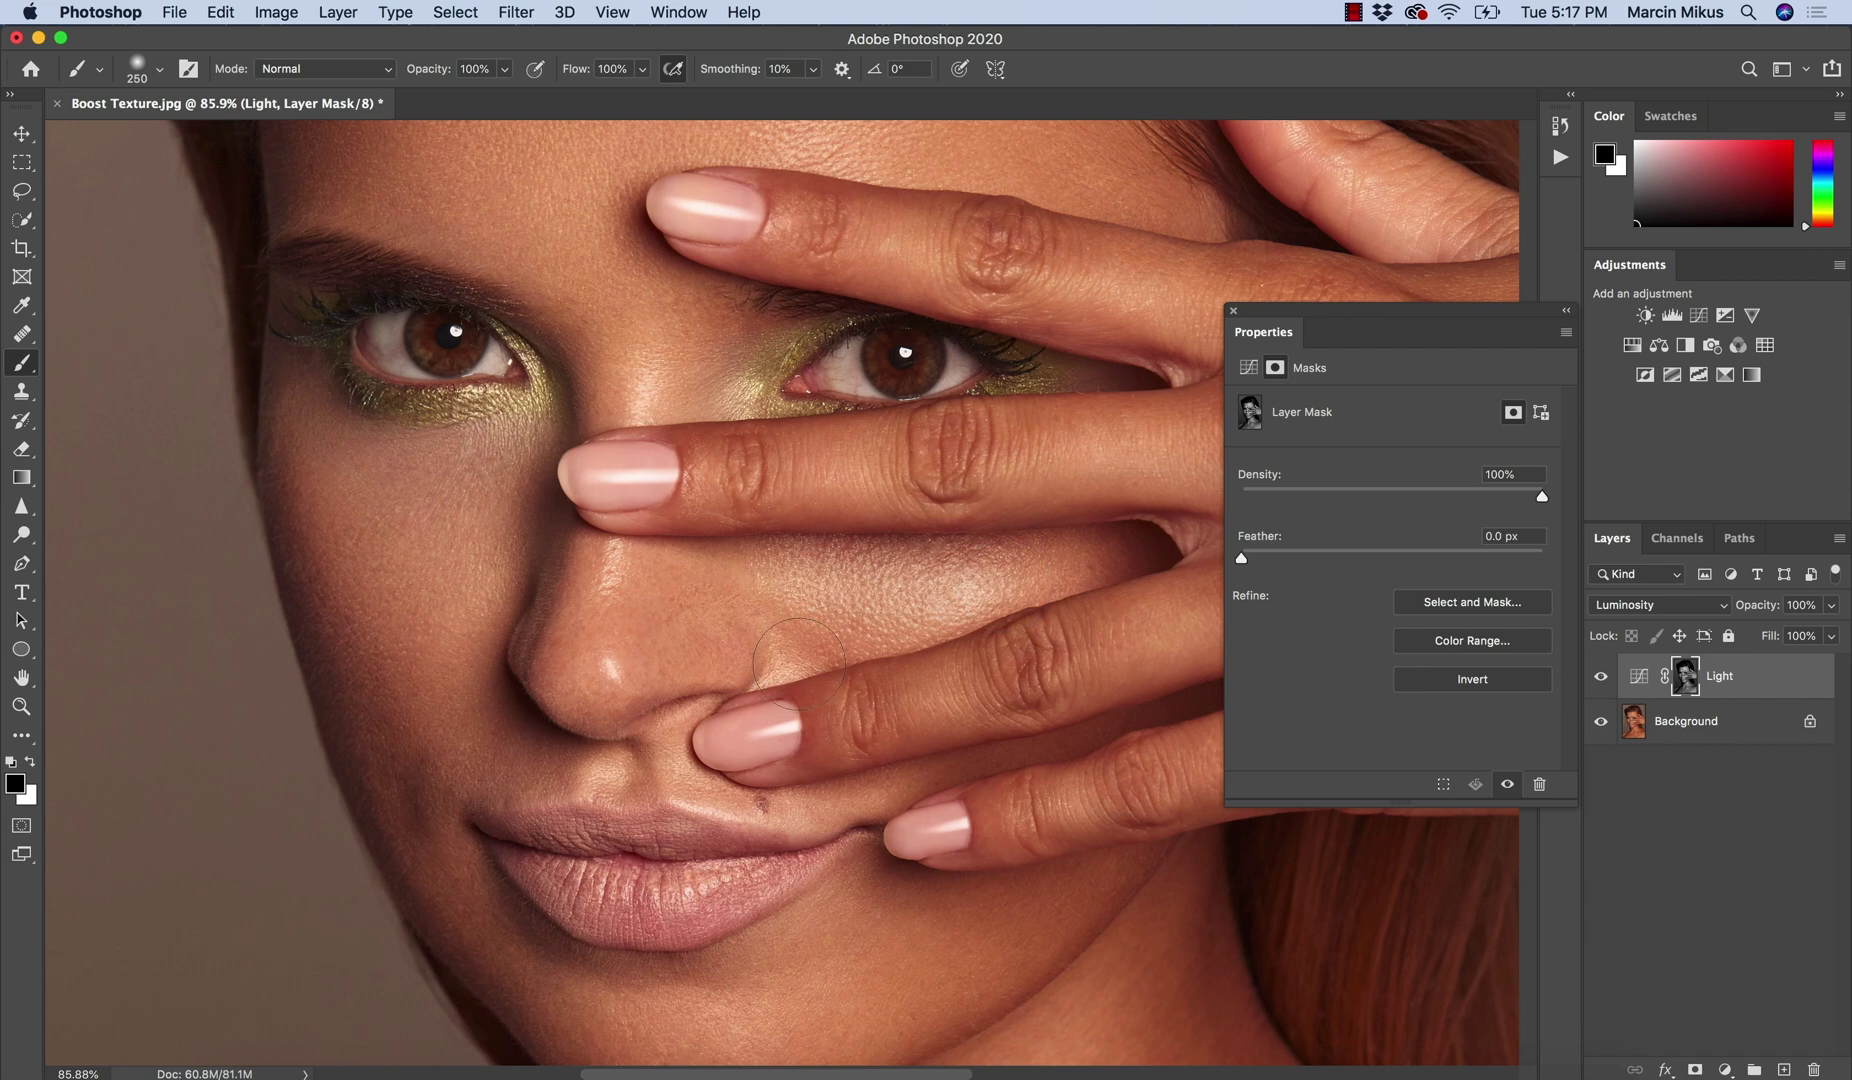
Try painting black over the shiny cheek in the mask at 100% flow, and check the stroke in the image and the mask.
{"action": "left_click_drag", "start_coordinate": [930, 611], "coordinate": [800, 630]}
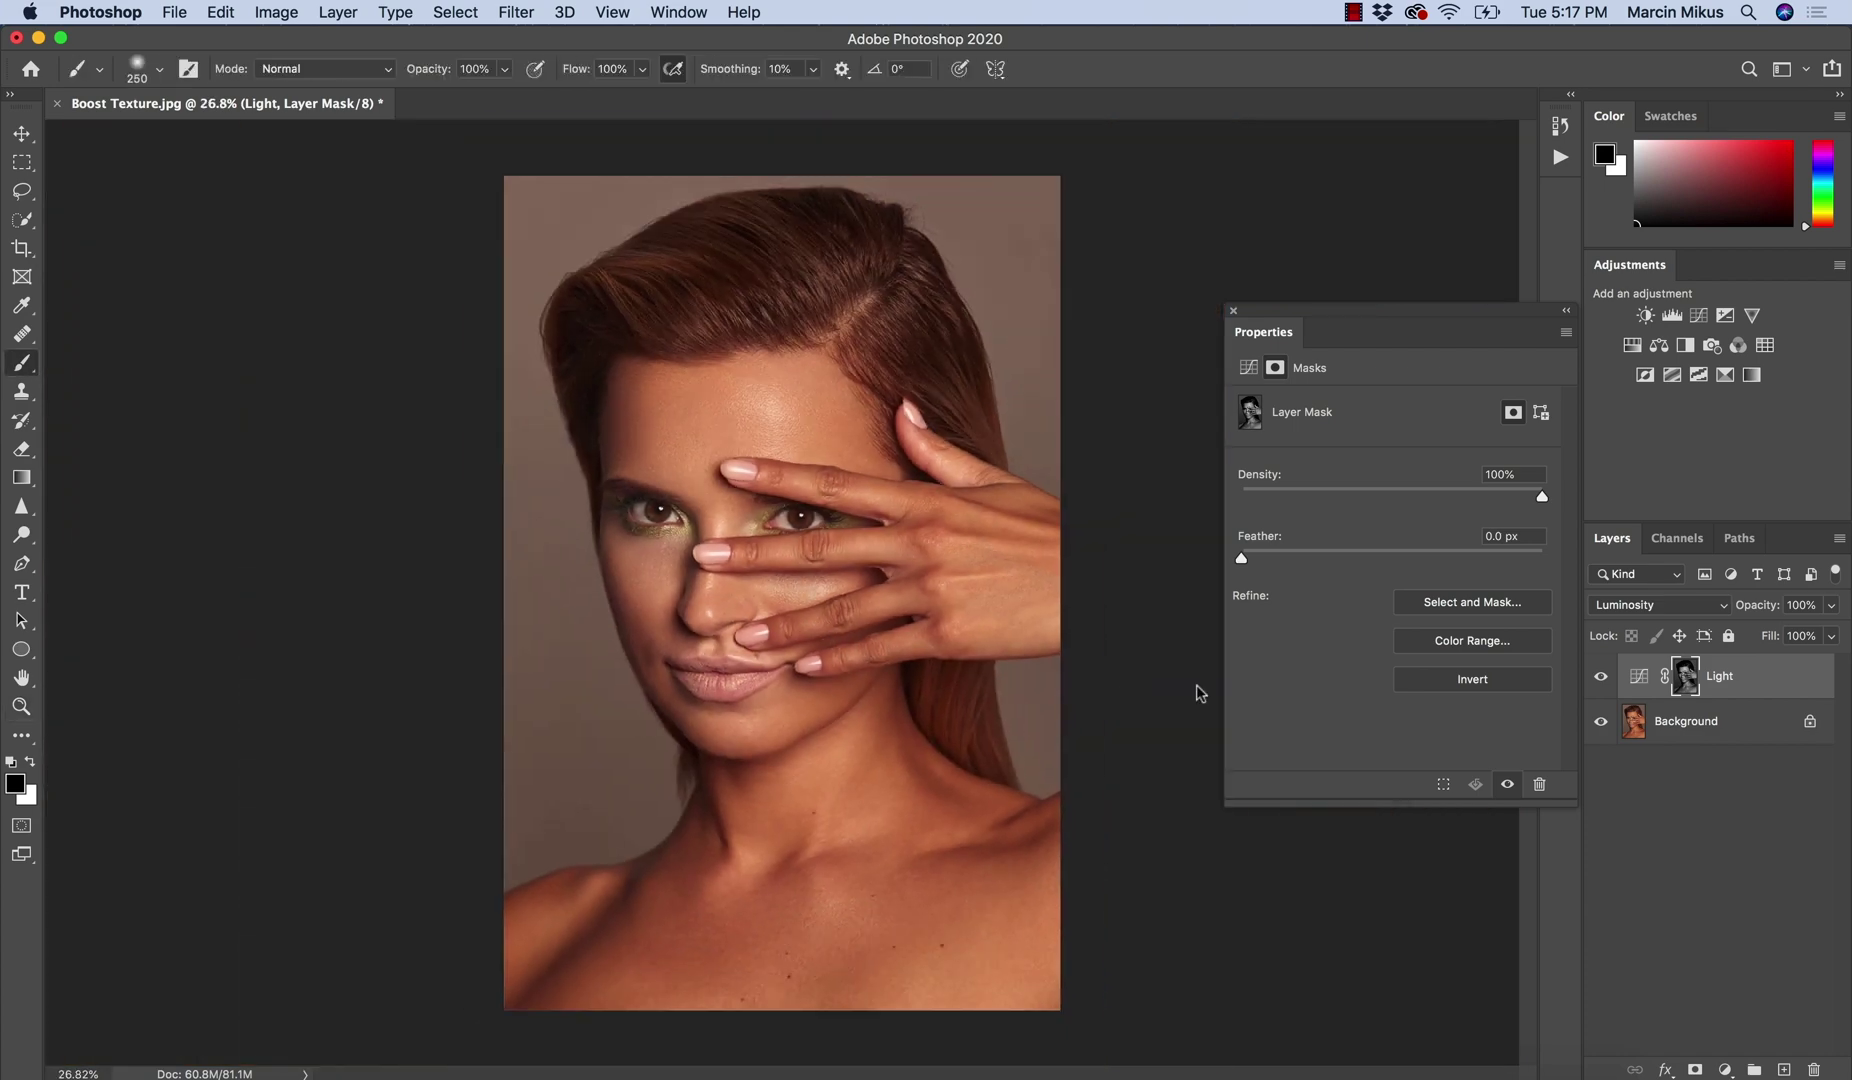
{"action": "left_click", "coordinate": [1600, 680]}
{"action": "left_click", "coordinate": [1600, 680]}
{"action": "key", "text": "alt+space"}
{"action": "left_click_drag", "start_coordinate": [816, 591], "coordinate": [930, 595]}
{"action": "key", "text": "x"}
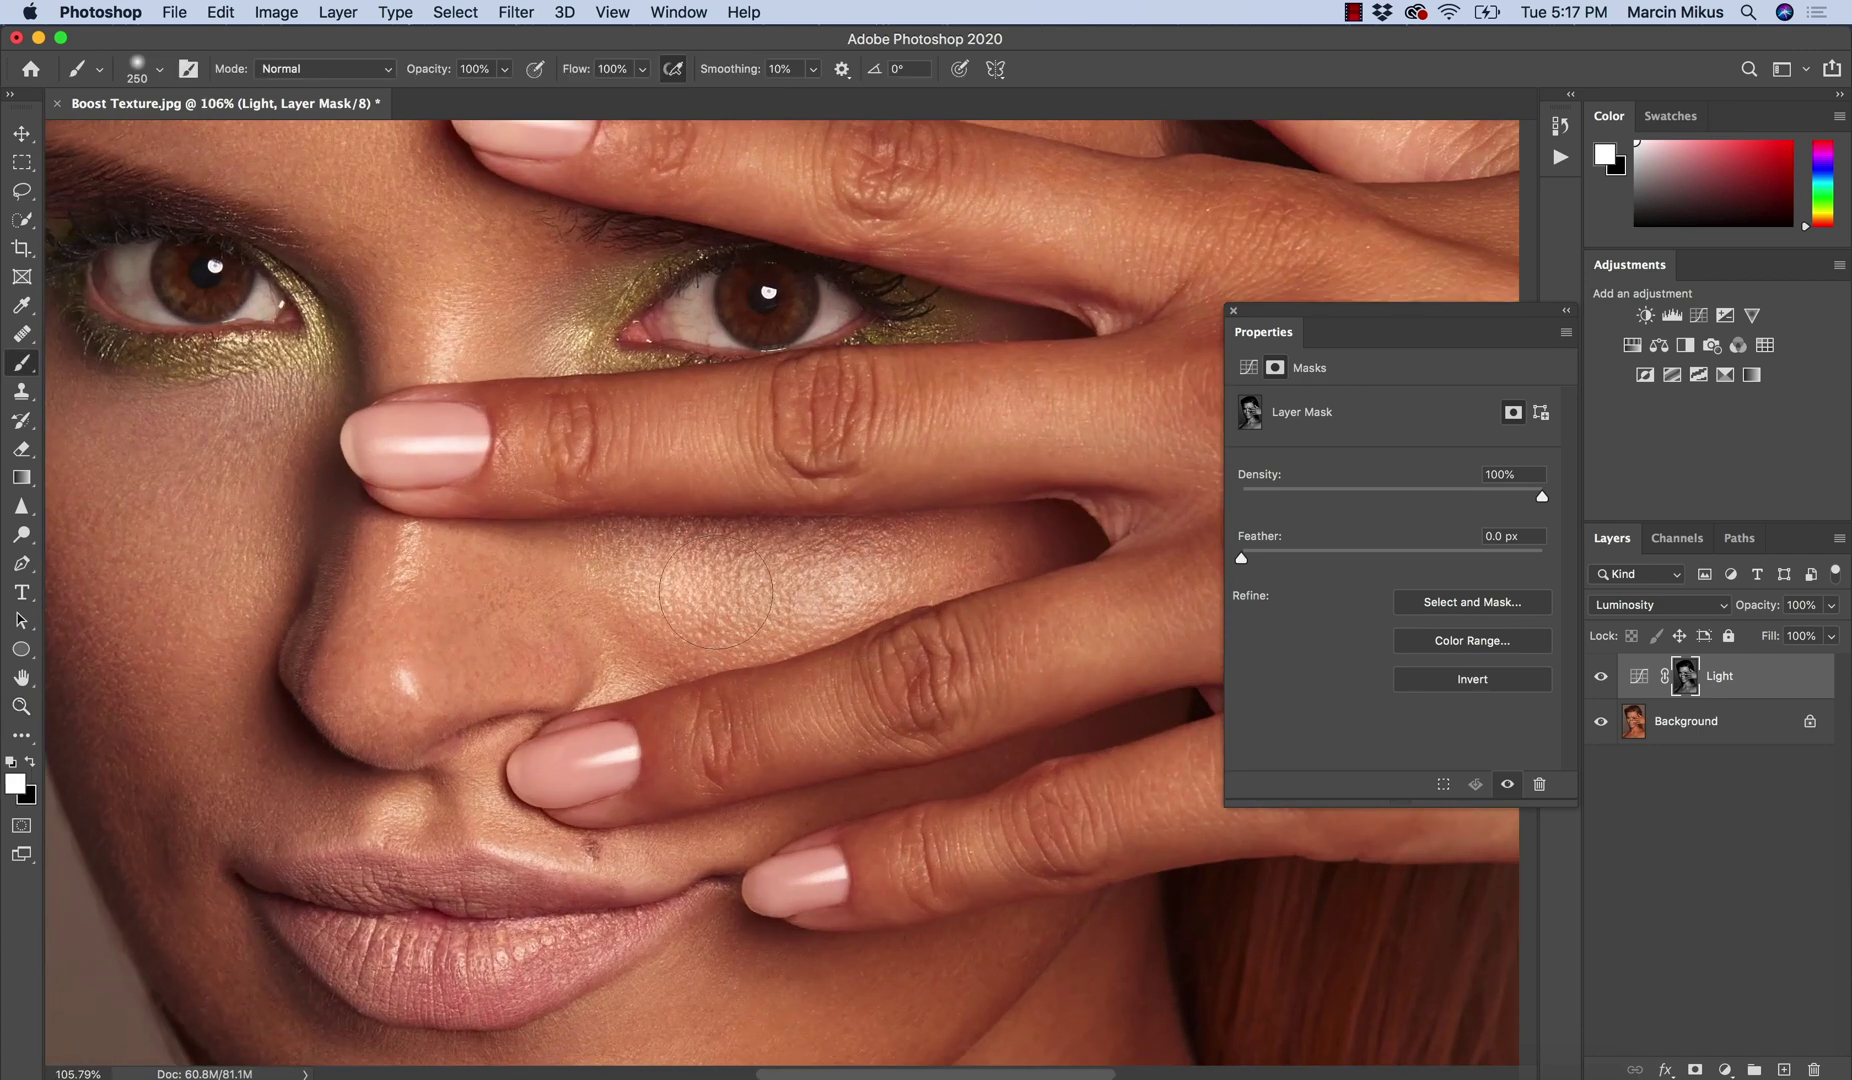
{"action": "key", "text": "super+comma"}
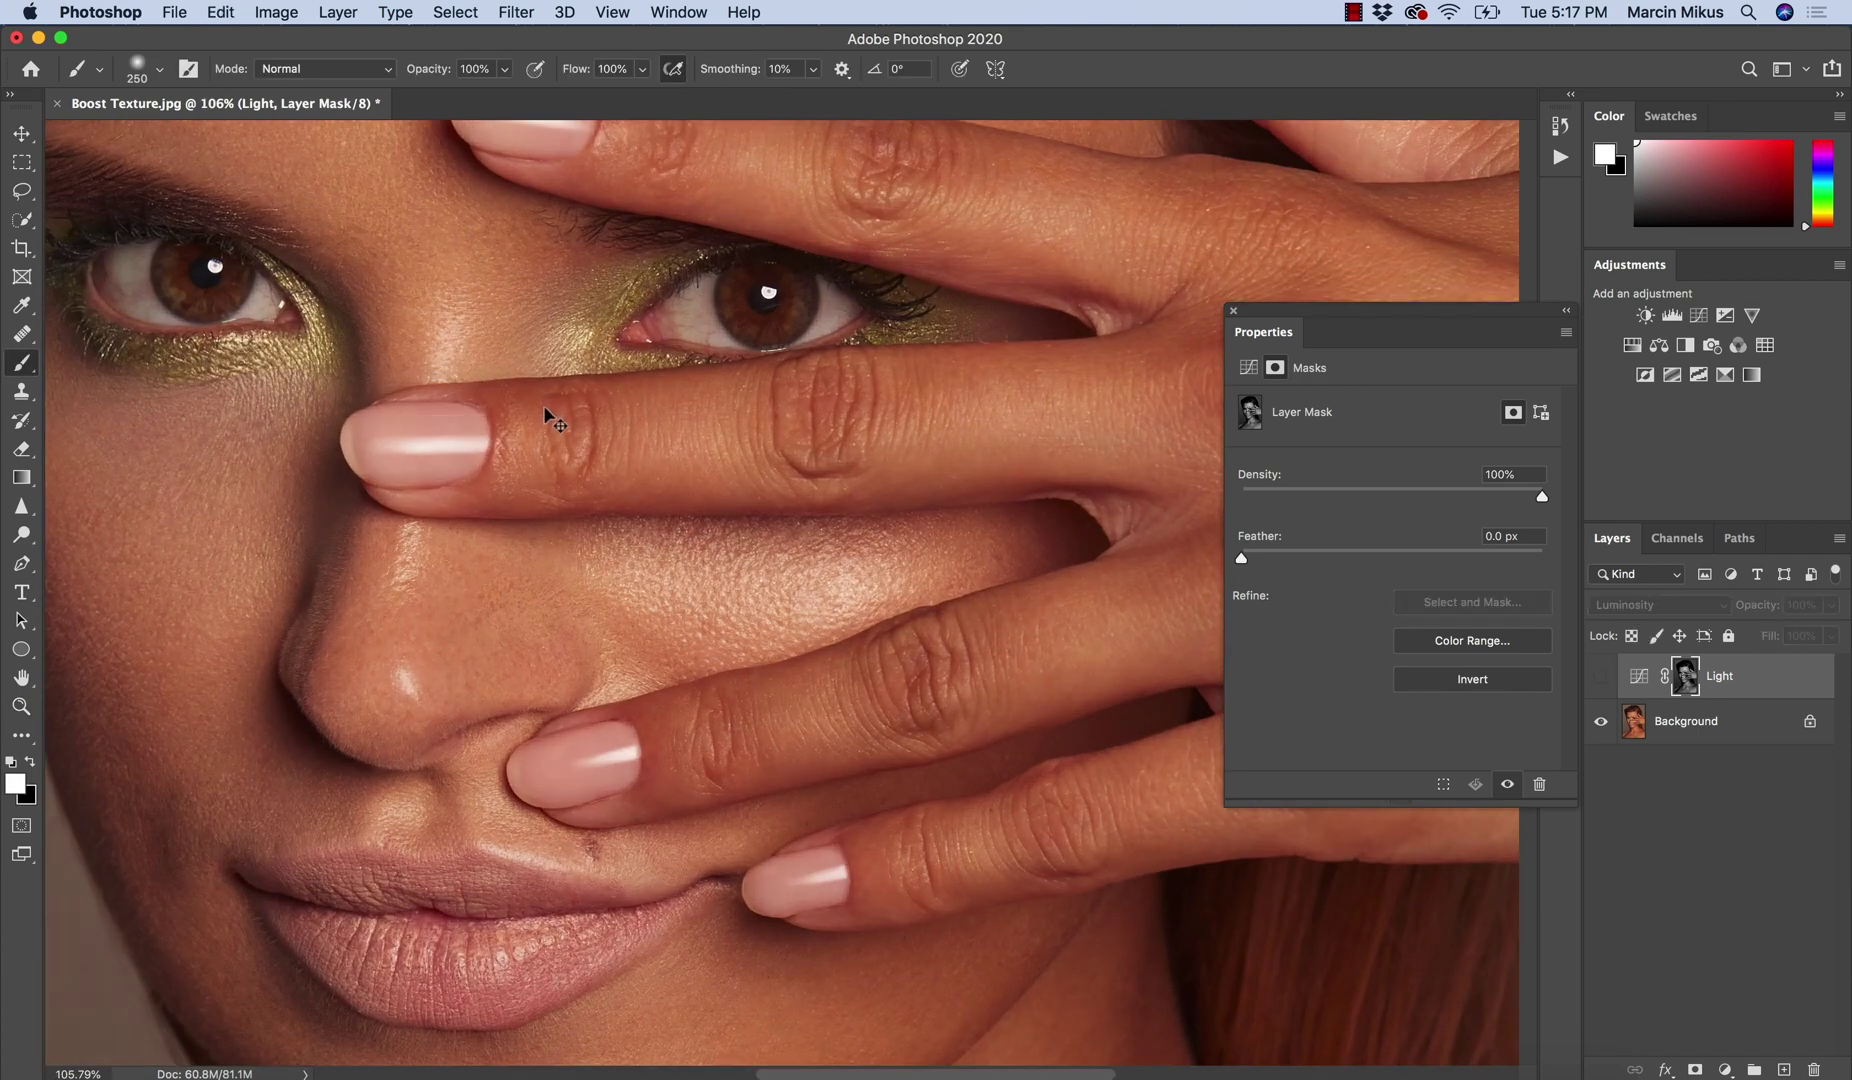
{"action": "key", "text": "super+comma"}
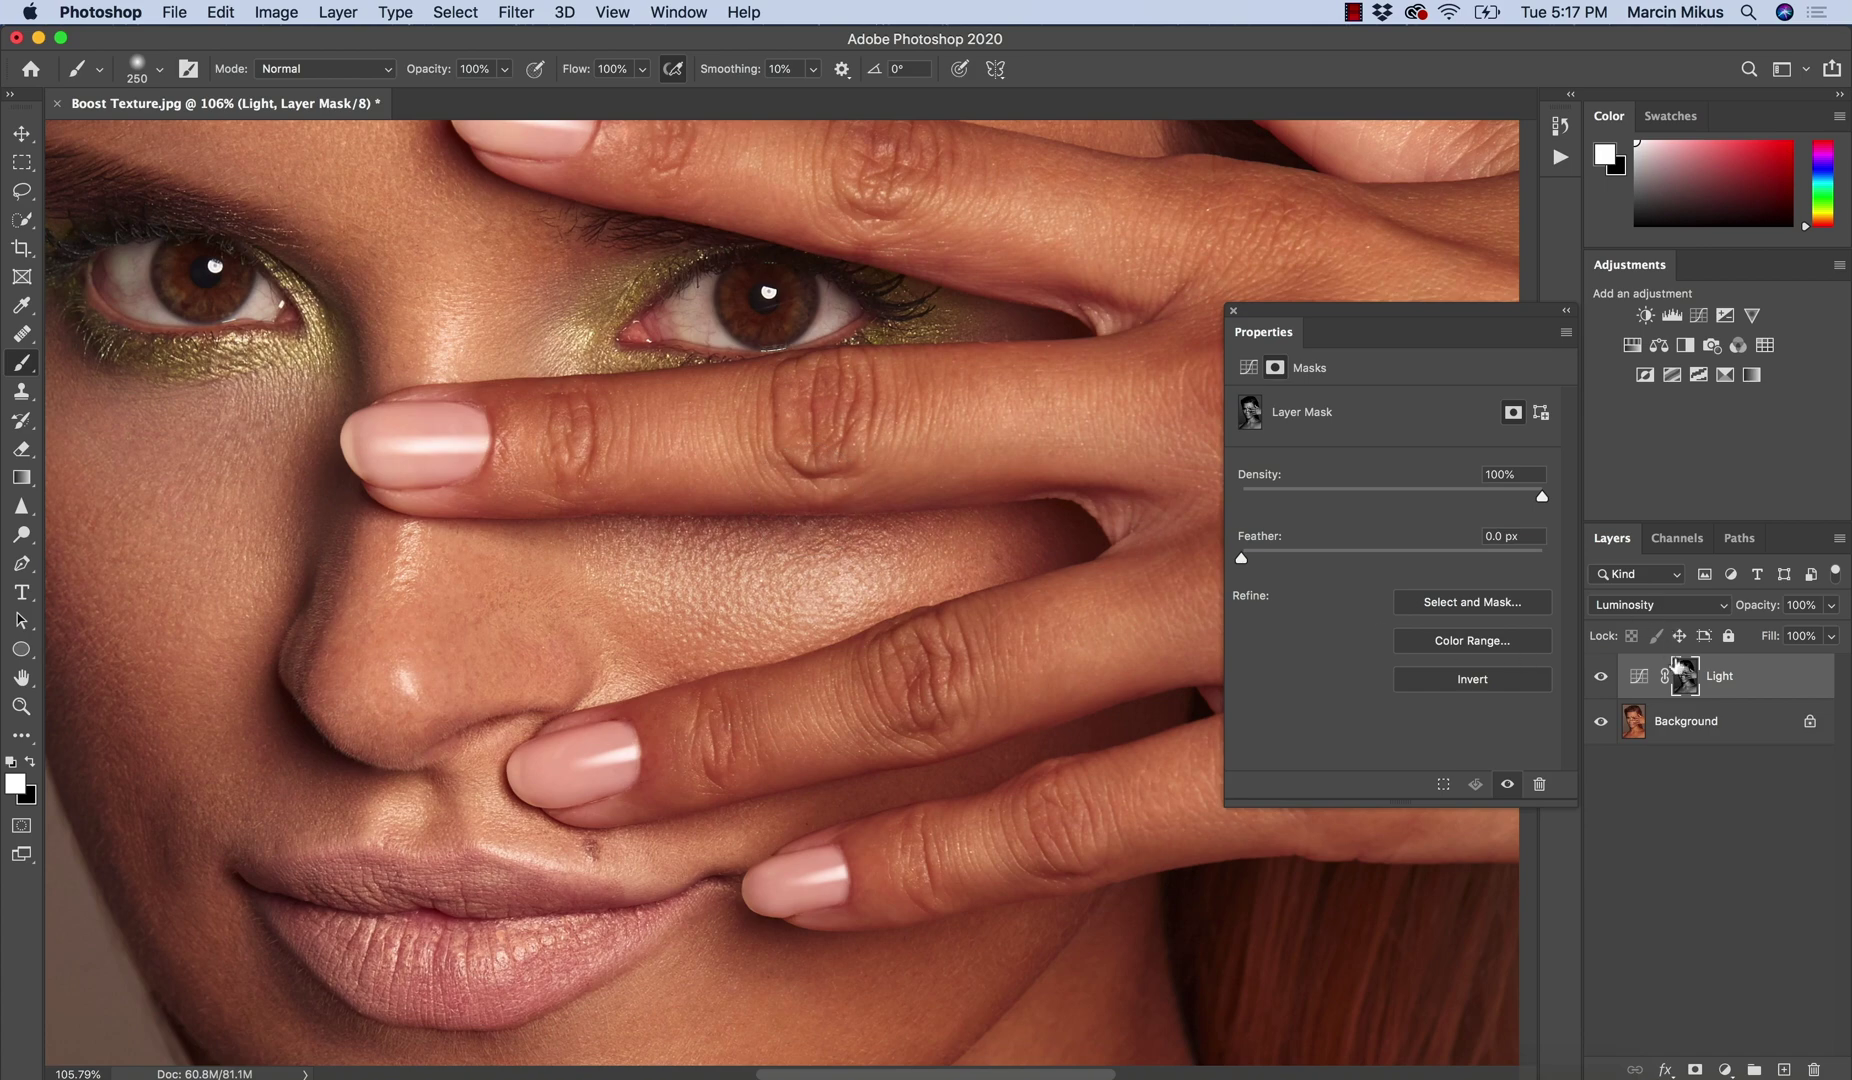
{"action": "left_click", "coordinate": [1686, 677], "text": "alt"}
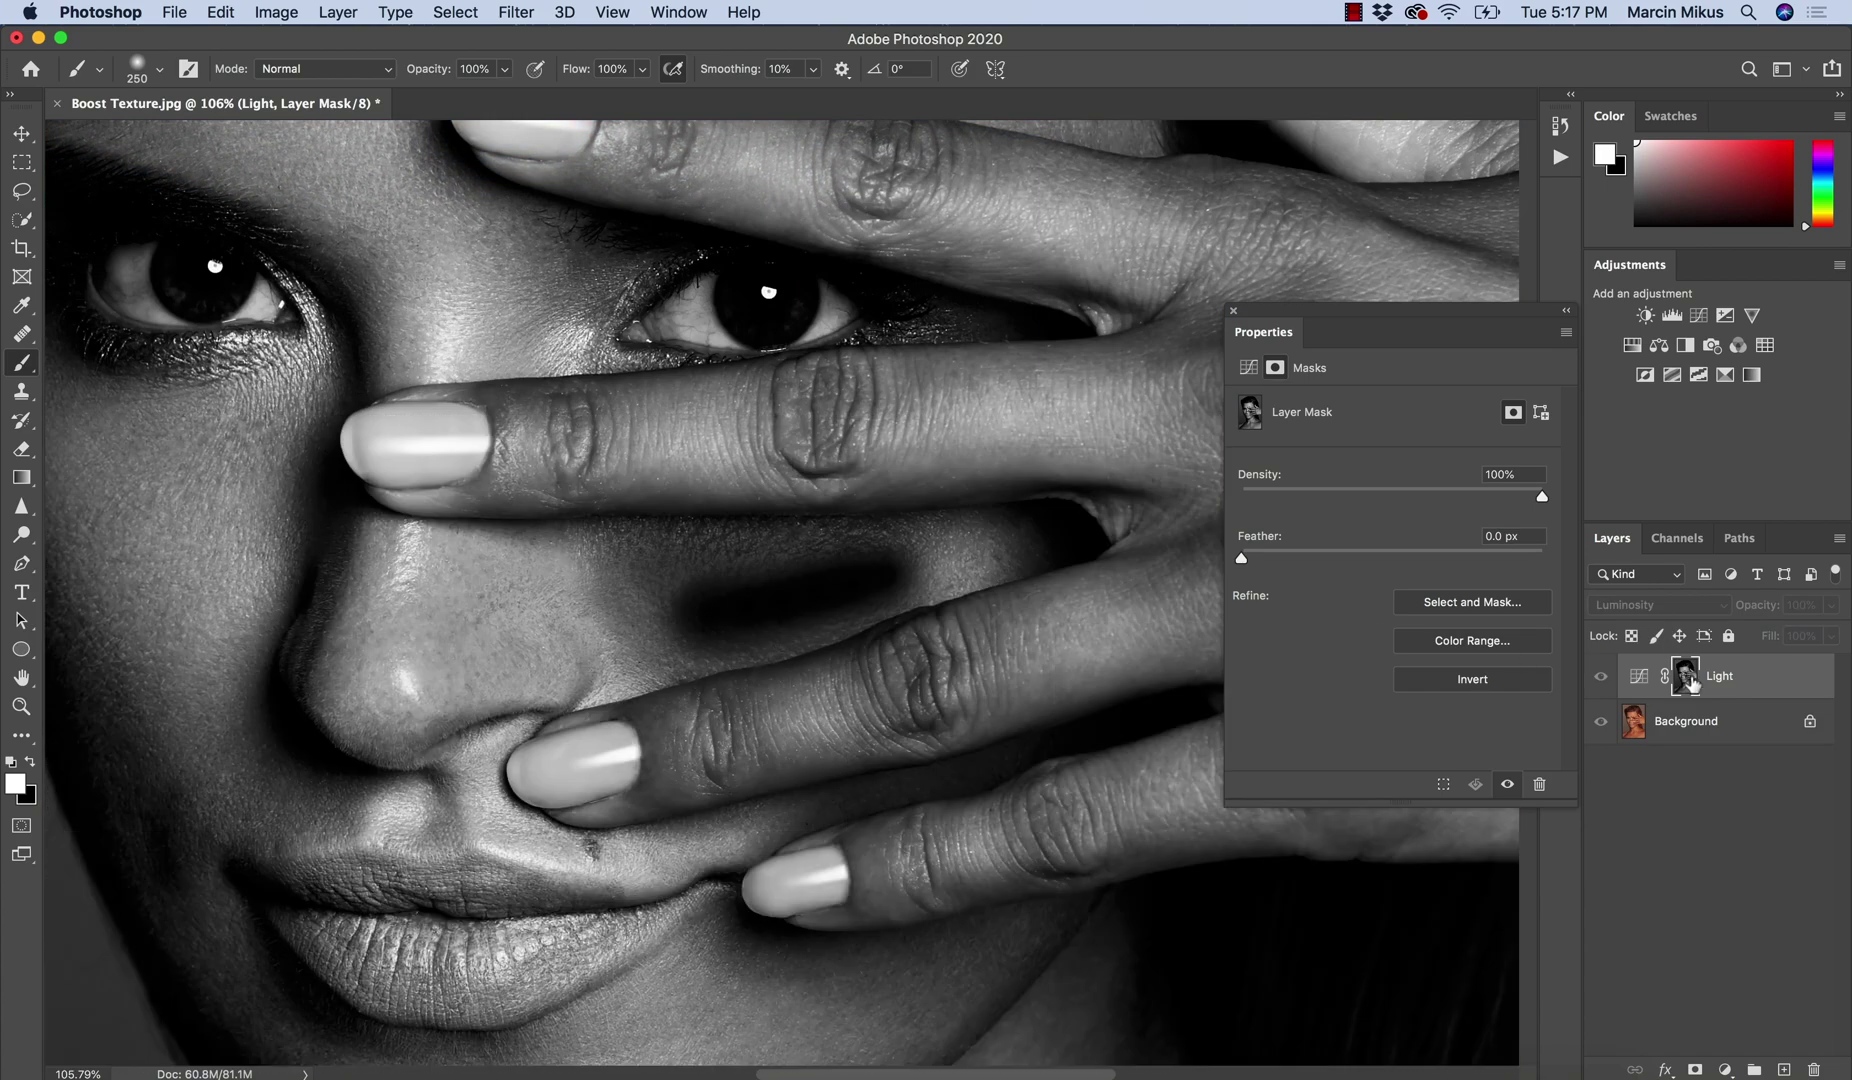
{"action": "left_click", "coordinate": [1688, 682], "text": "alt"}
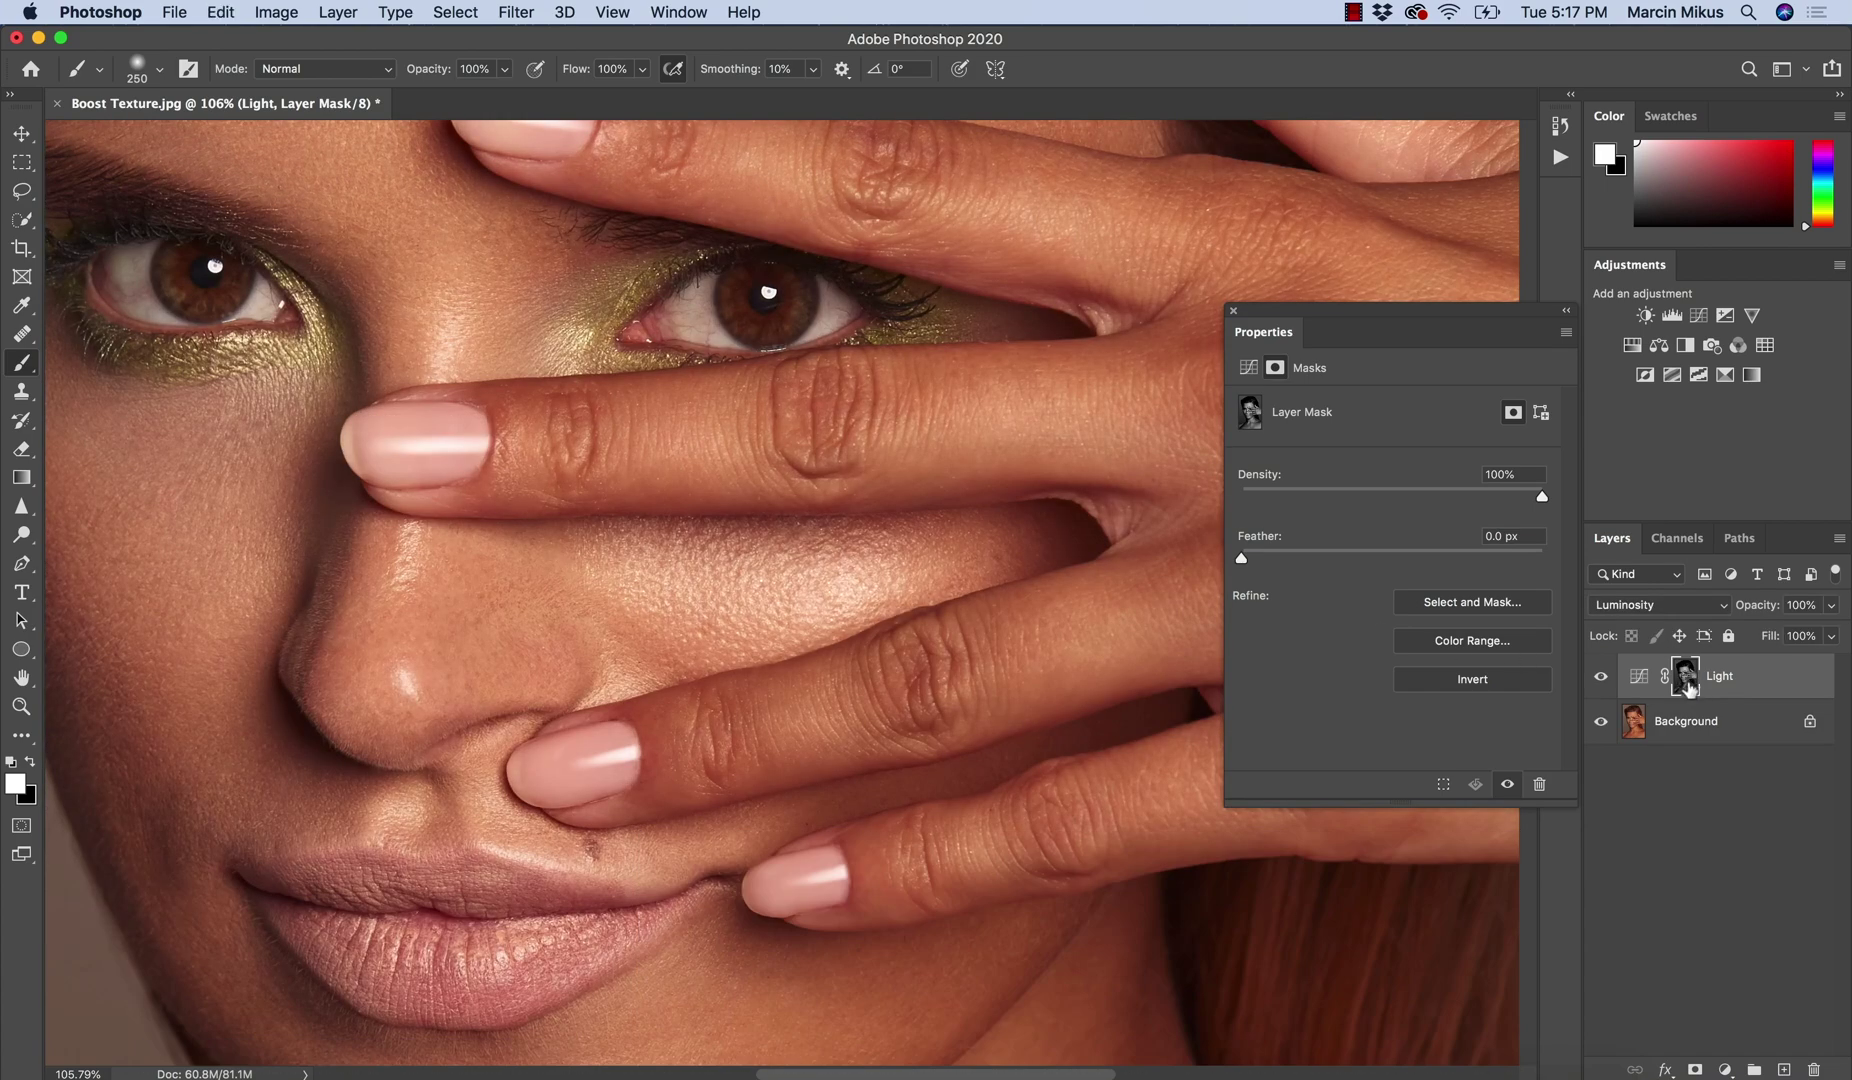
Display the mask, set the brush flow to 18%, softly paint black over the shiny cheek, and return to the normal image view.
{"action": "left_click", "coordinate": [1688, 682], "text": "alt"}
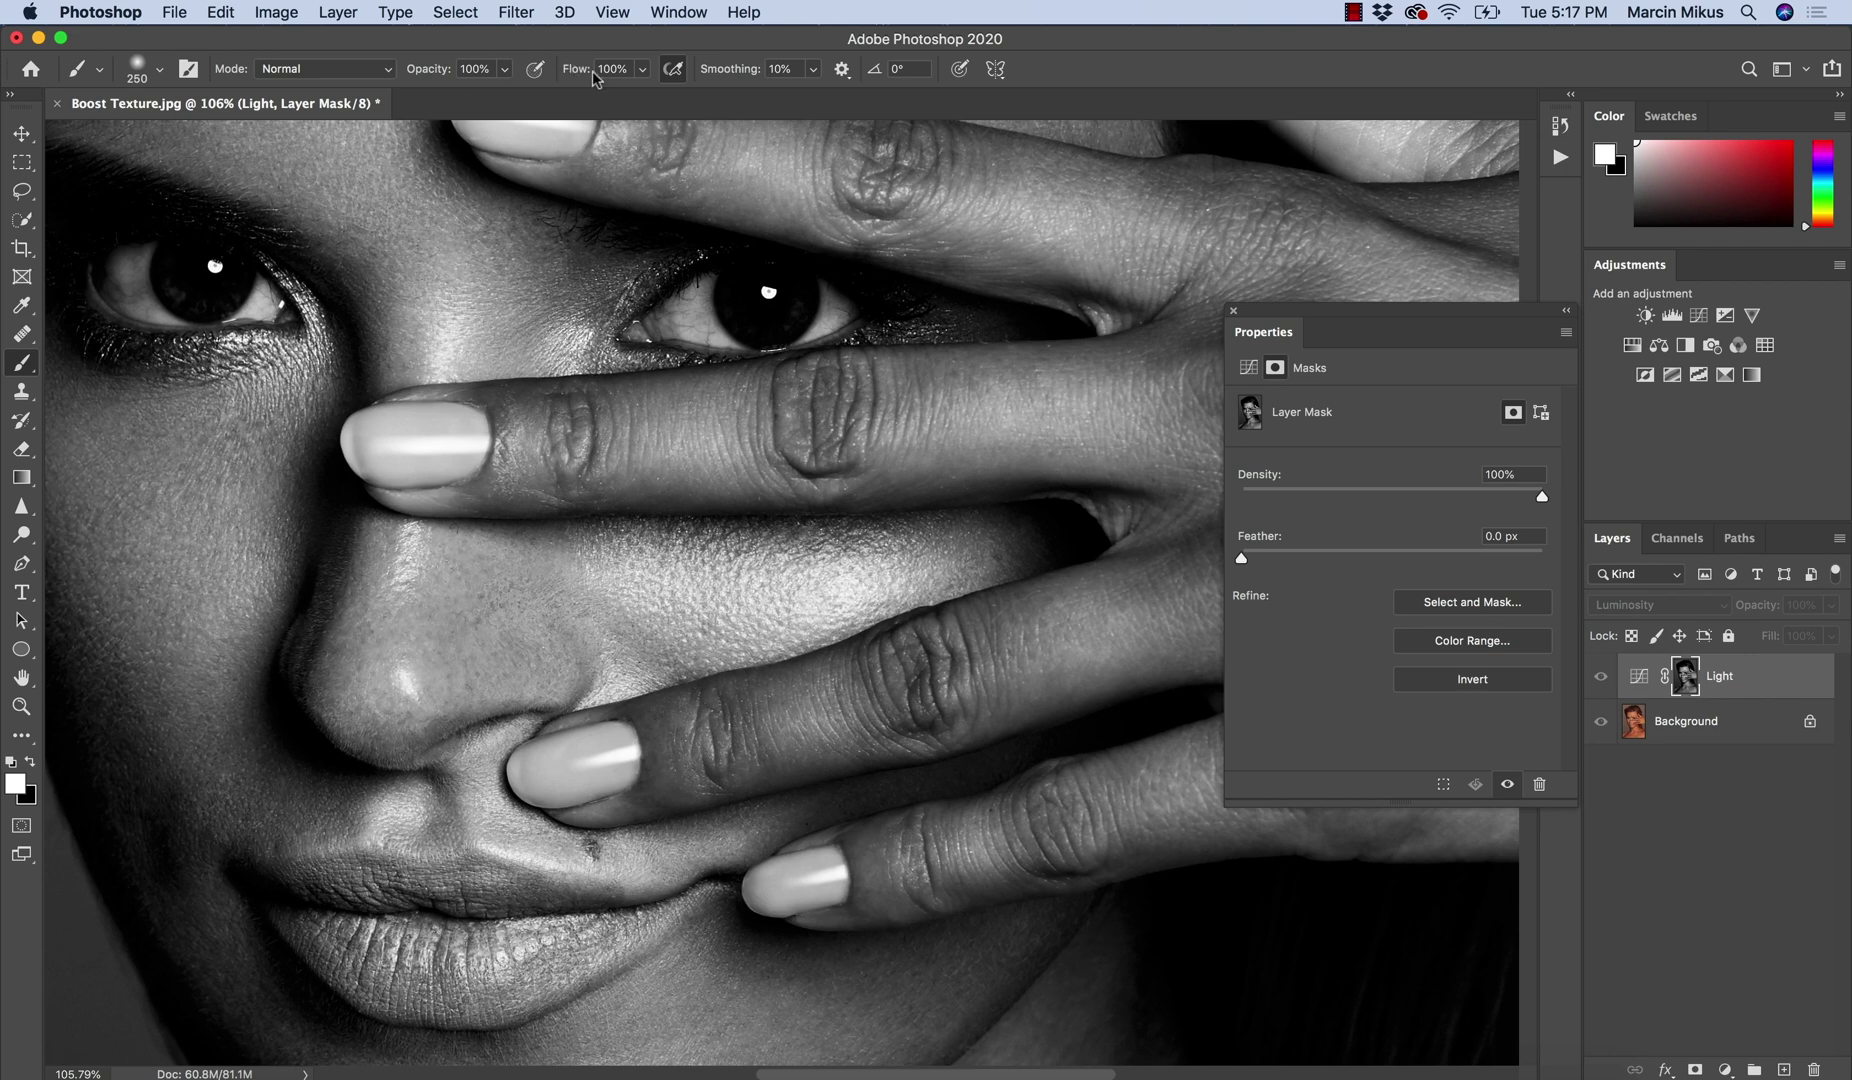
{"action": "left_click_drag", "start_coordinate": [578, 70], "coordinate": [496, 95]}
{"action": "key", "text": "x"}
{"action": "mouse_move", "coordinate": [647, 594]}
{"action": "left_mouse_down"}
{"action": "mouse_move", "coordinate": [832, 590]}
{"action": "mouse_move", "coordinate": [742, 620]}
{"action": "mouse_move", "coordinate": [895, 578]}
{"action": "mouse_move", "coordinate": [742, 590]}
{"action": "mouse_move", "coordinate": [582, 569]}
{"action": "mouse_move", "coordinate": [622, 567]}
{"action": "mouse_move", "coordinate": [702, 636]}
{"action": "left_mouse_up"}
{"action": "mouse_move", "coordinate": [832, 593]}
{"action": "left_mouse_down"}
{"action": "mouse_move", "coordinate": [945, 585]}
{"action": "mouse_move", "coordinate": [612, 595]}
{"action": "mouse_move", "coordinate": [717, 626]}
{"action": "left_mouse_up"}
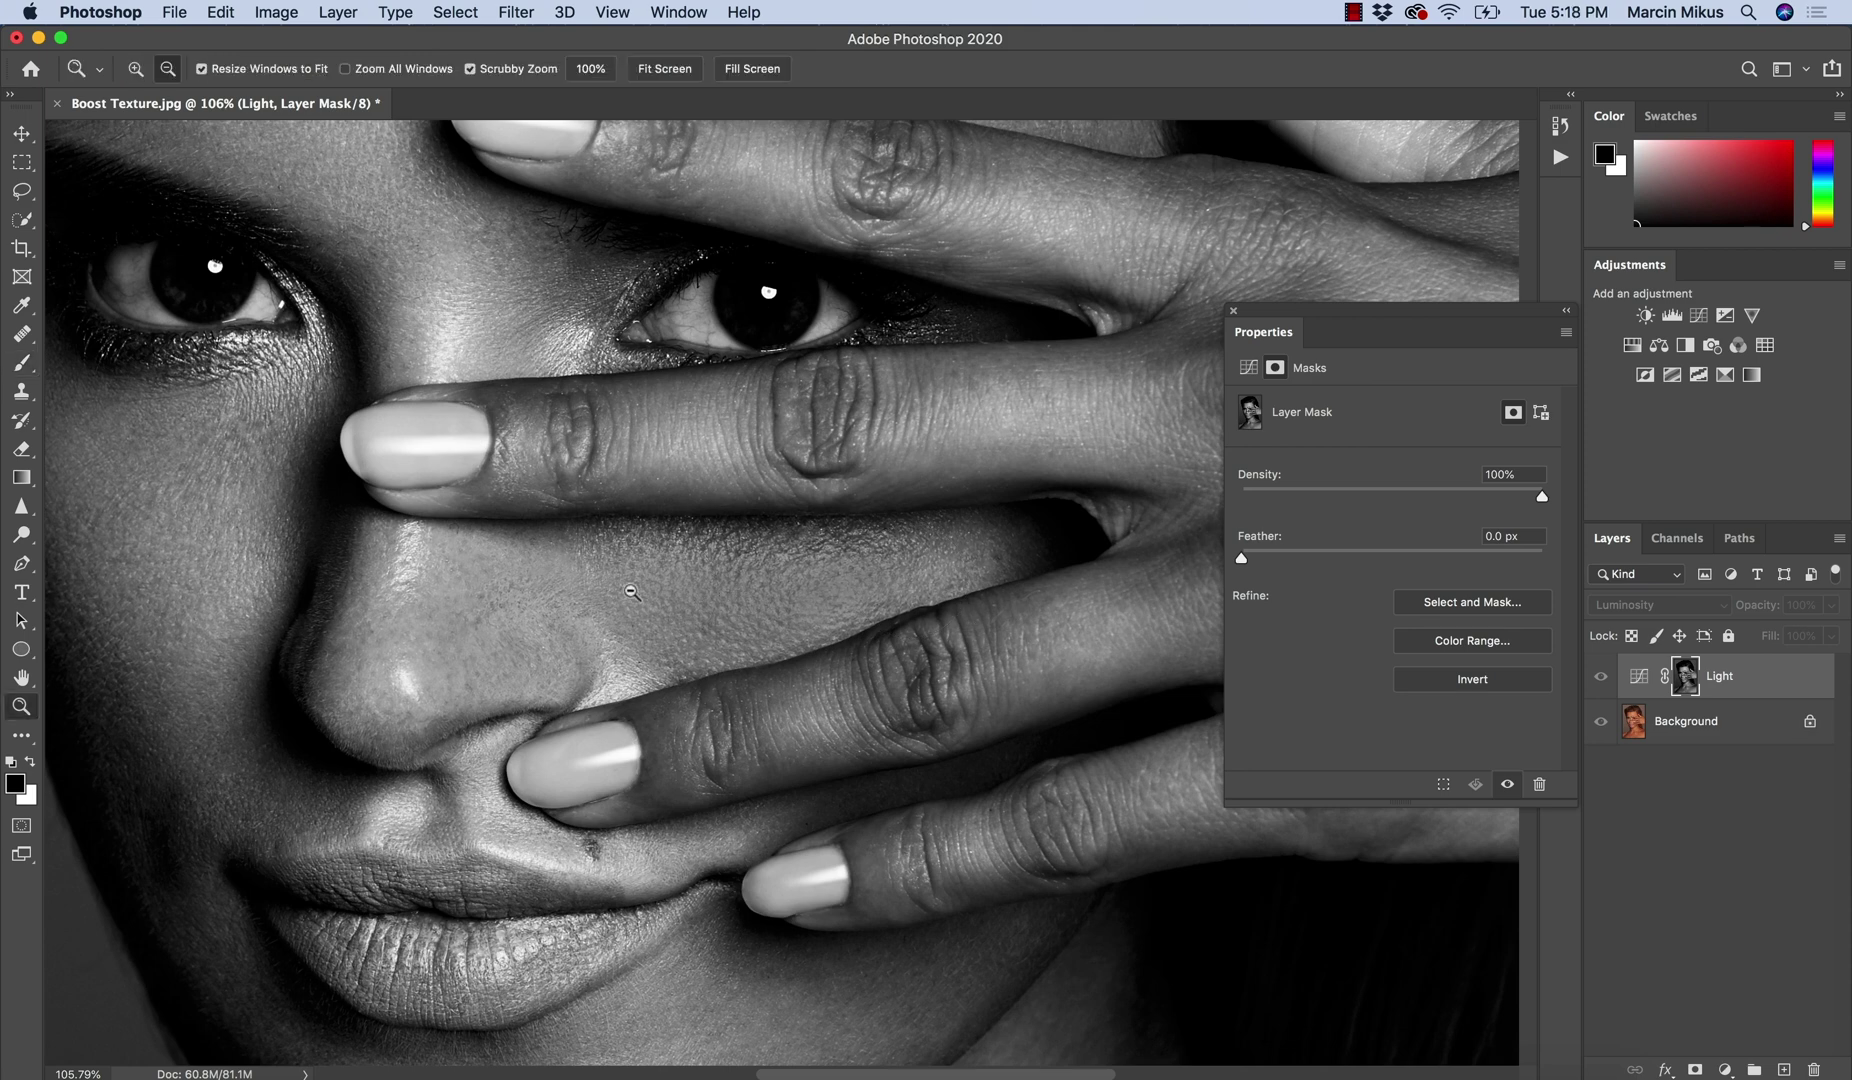
{"action": "key", "text": "super+0"}
{"action": "left_click", "coordinate": [1684, 678], "text": "alt"}
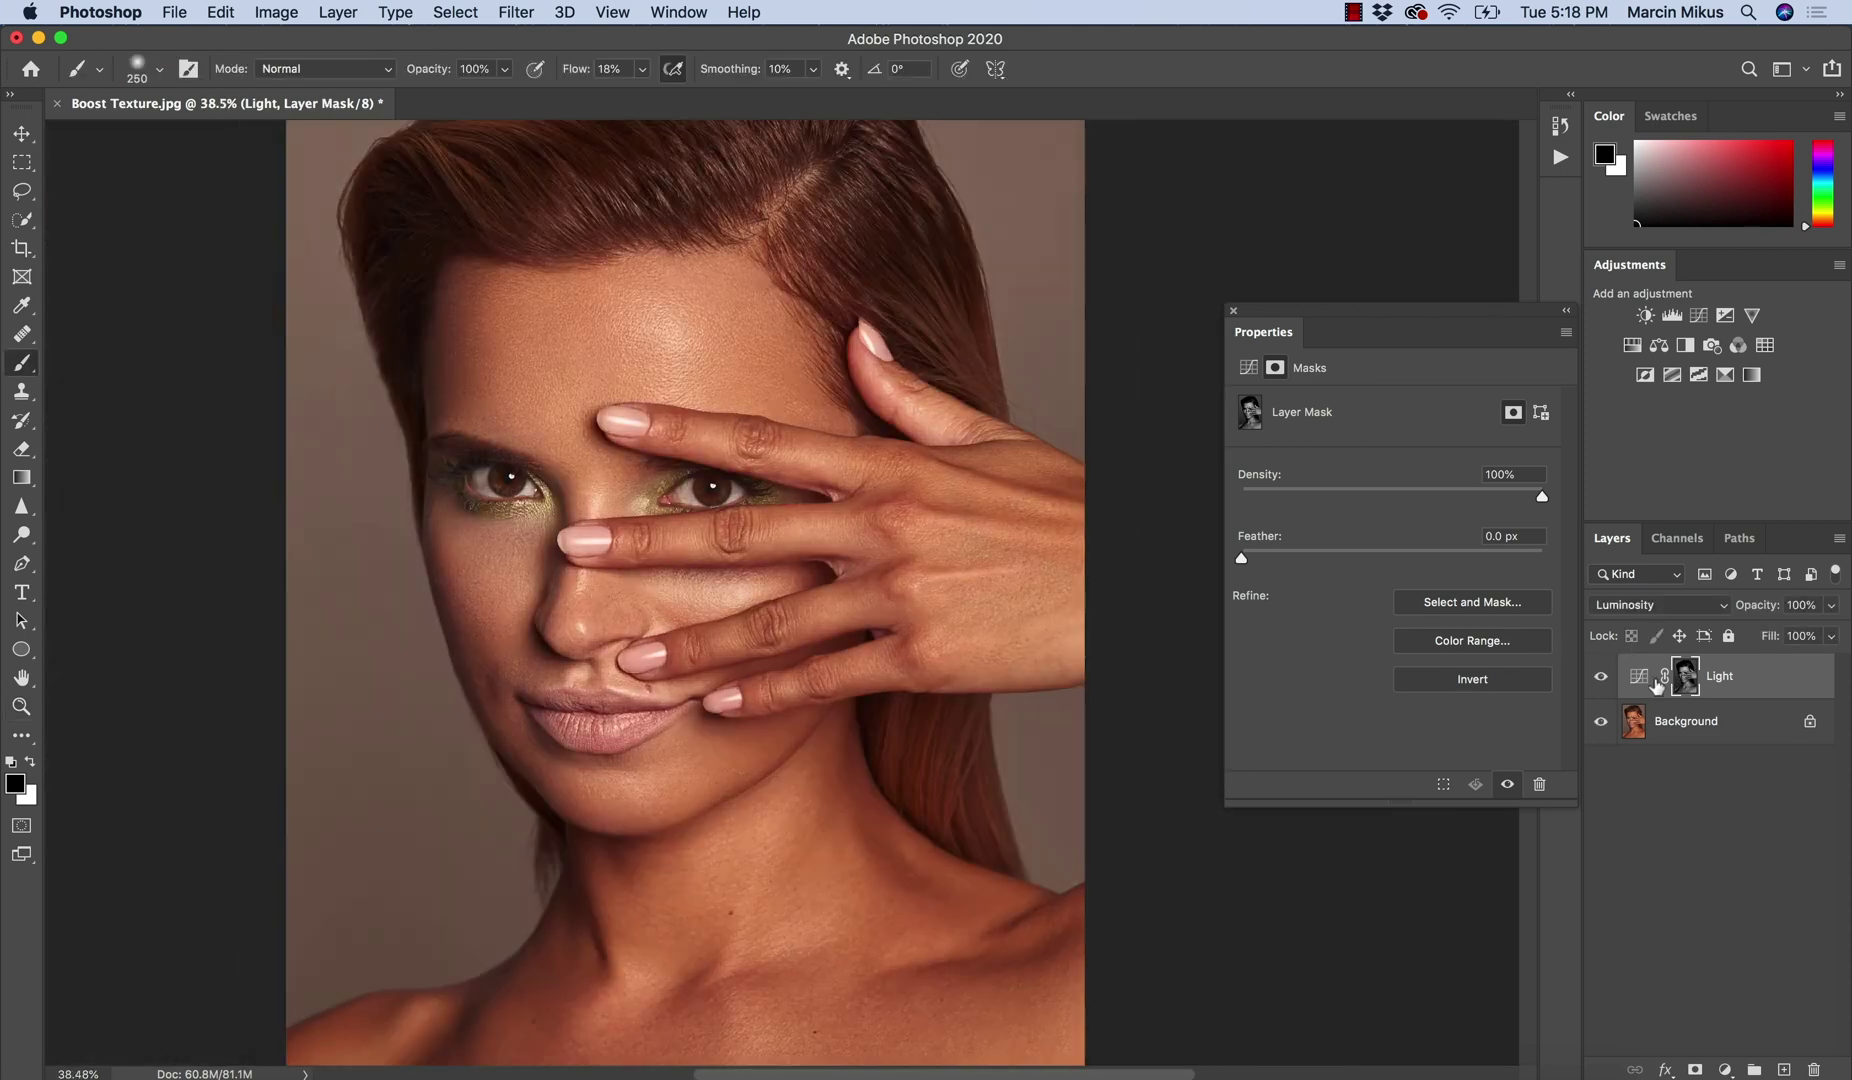
Compare the portrait with the Light layer hidden and shown, both at medium size and as a whole image.
{"action": "left_click", "coordinate": [1600, 677]}
{"action": "left_click", "coordinate": [1600, 677]}
{"action": "left_click", "coordinate": [1598, 680]}
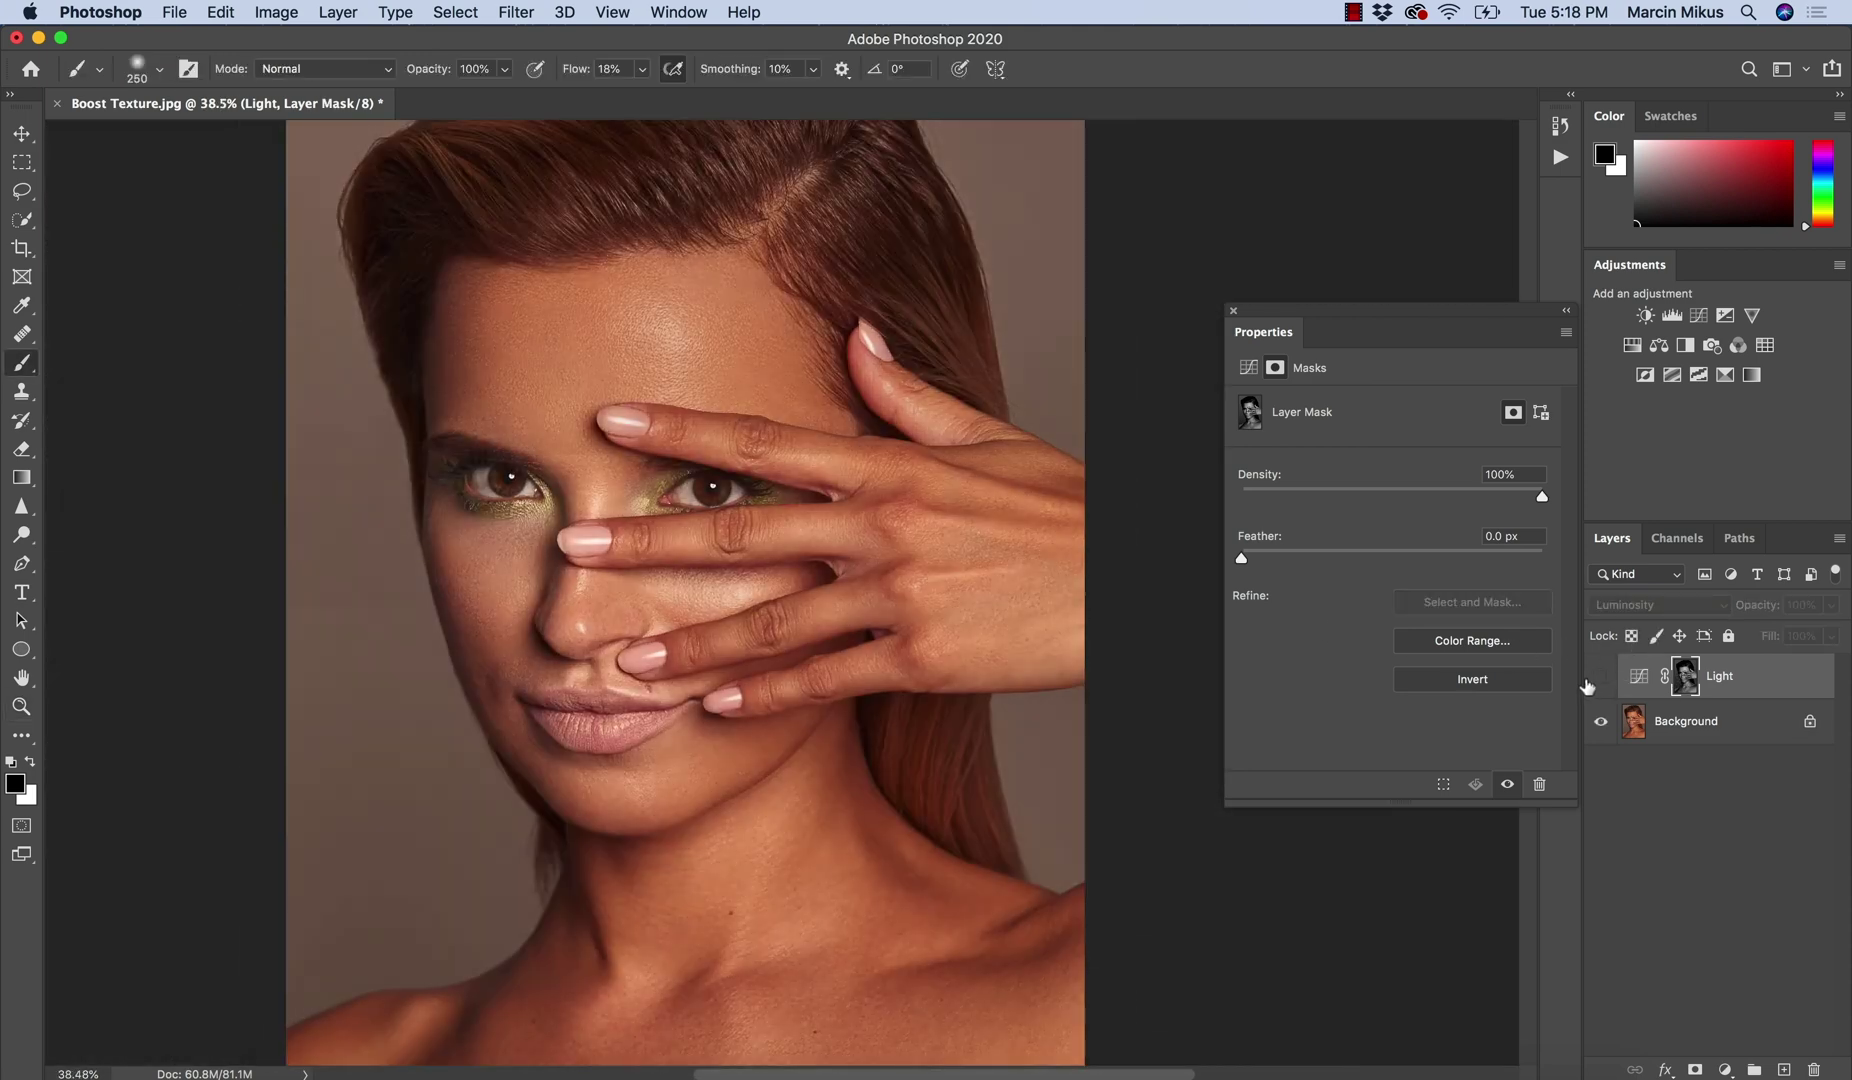
{"action": "left_click", "coordinate": [1598, 680]}
{"action": "key", "text": "z"}
{"action": "left_click_drag", "start_coordinate": [819, 552], "coordinate": [690, 555]}
{"action": "key", "text": "b"}
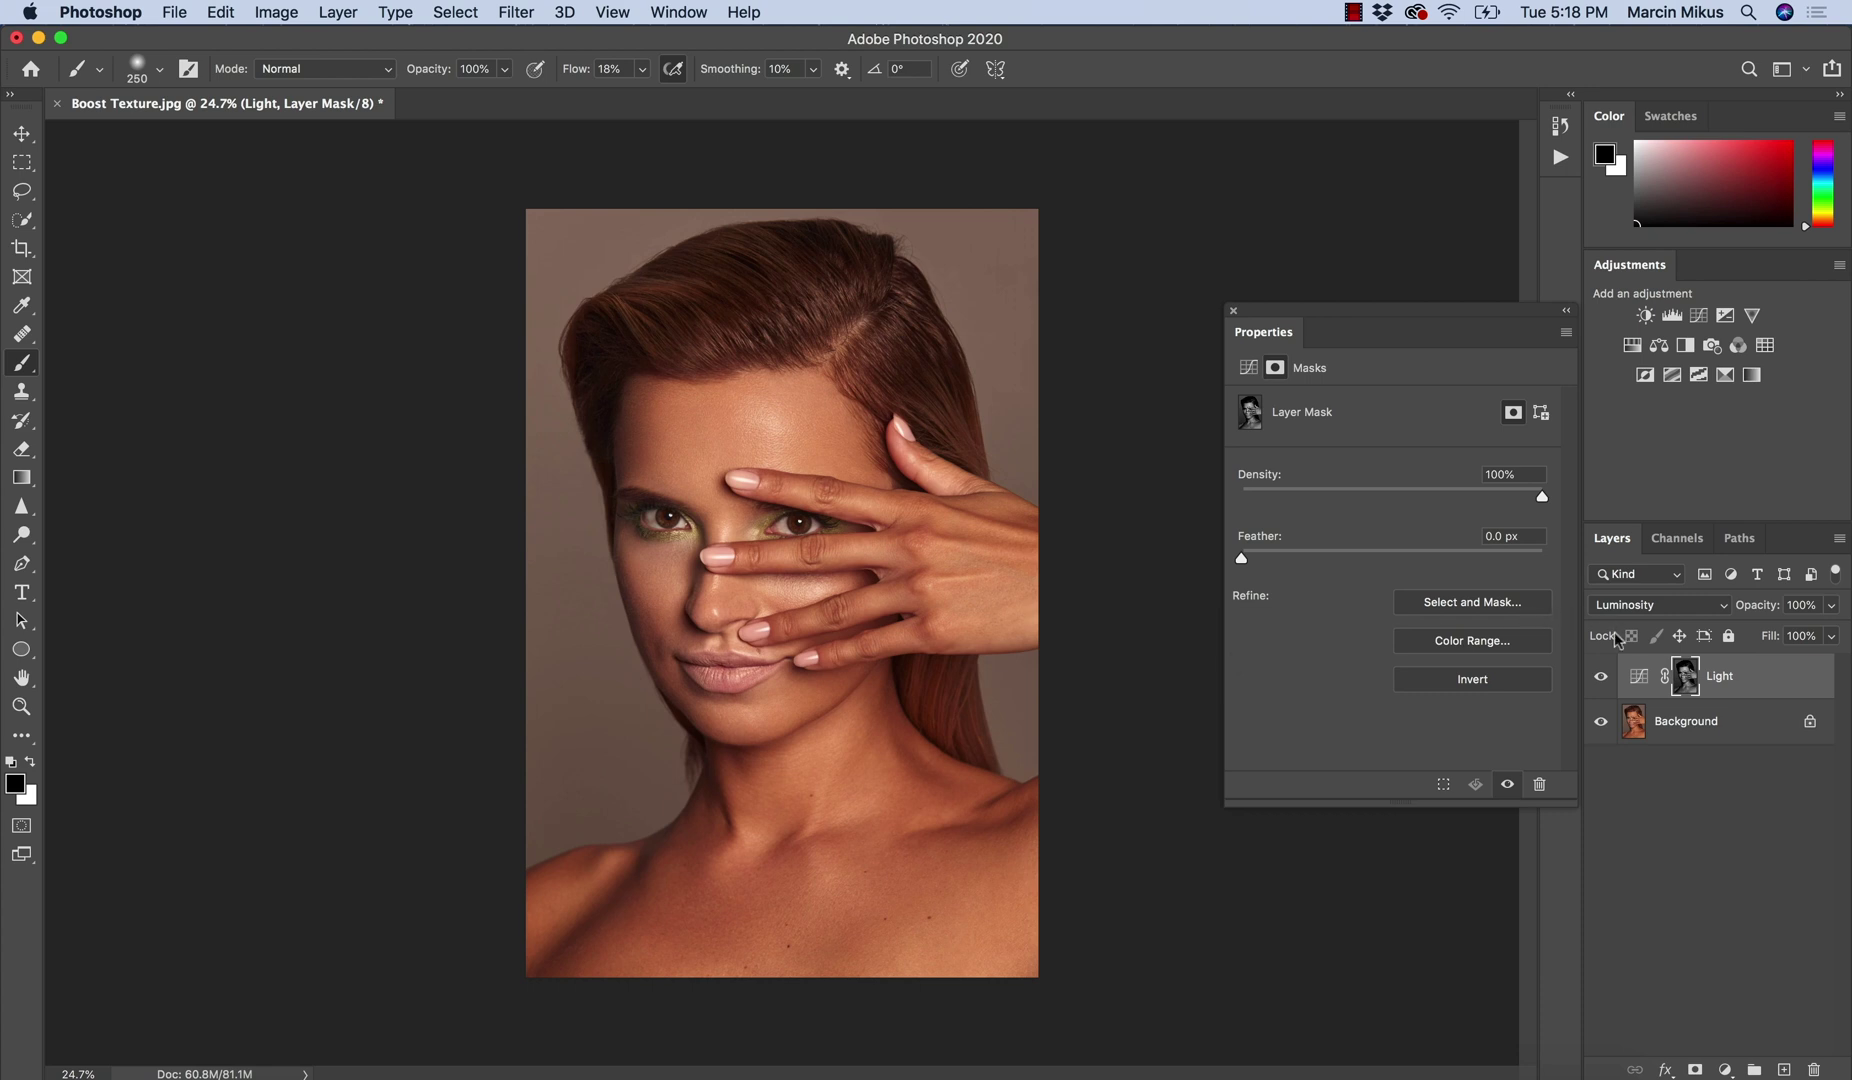
{"action": "left_click", "coordinate": [1600, 680]}
{"action": "left_click", "coordinate": [1600, 680]}
Examine the face and hand more closely with the Light layer hidden and shown.
{"action": "left_click", "coordinate": [740, 532], "text": "super"}
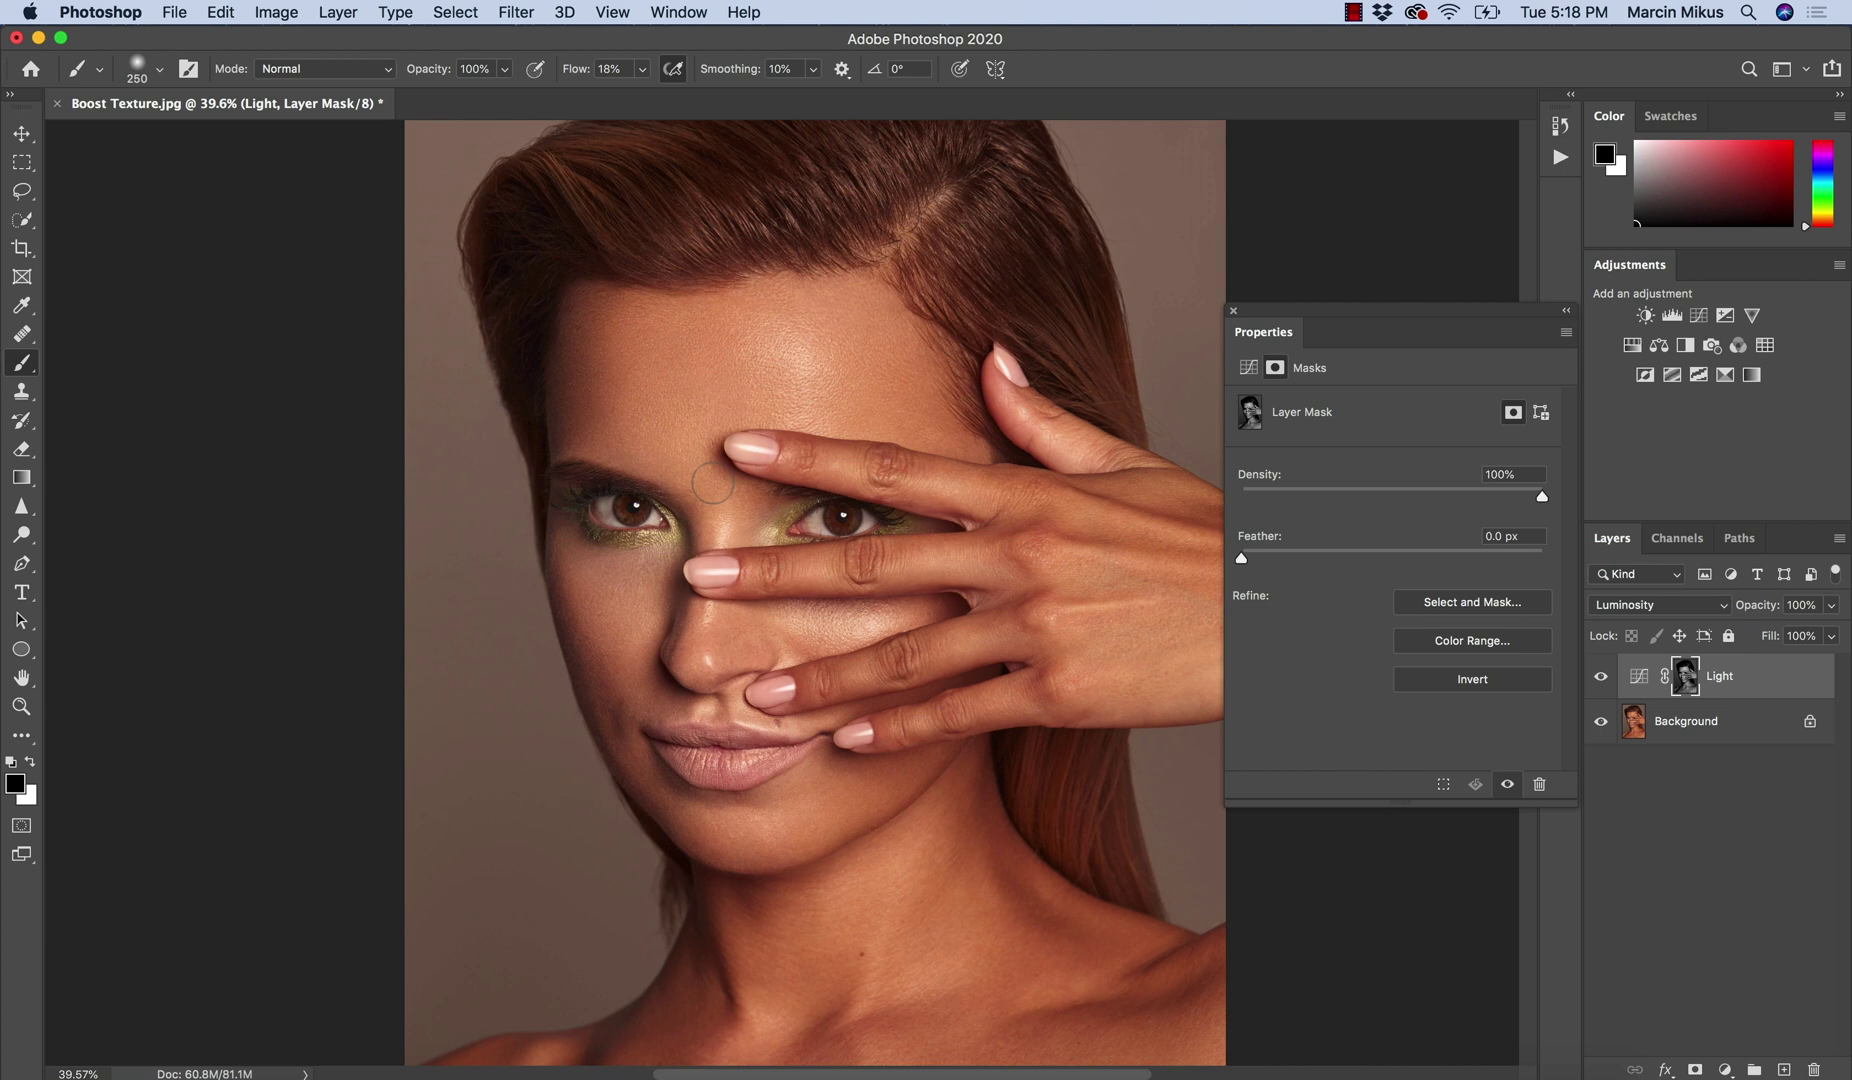
{"action": "left_click", "coordinate": [1601, 676]}
{"action": "left_click", "coordinate": [1601, 676]}
{"action": "left_click_drag", "start_coordinate": [811, 700], "coordinate": [625, 638]}
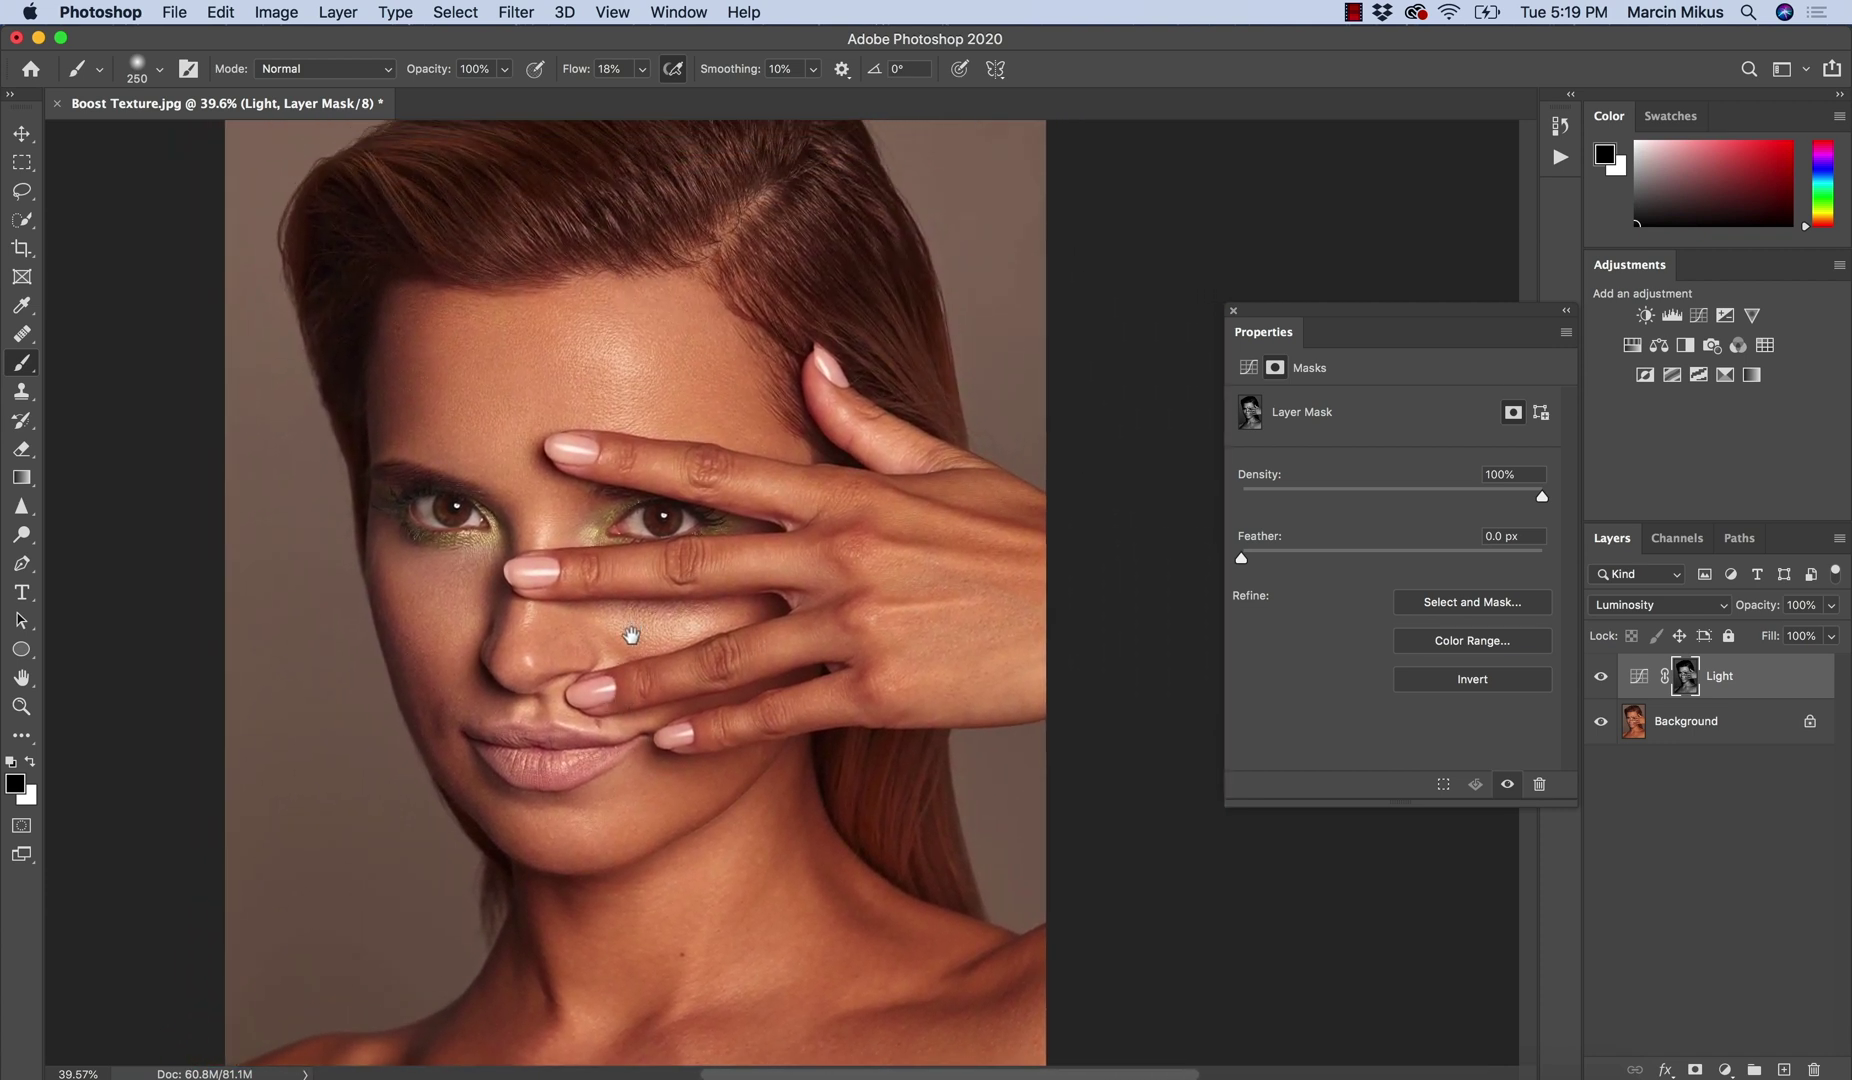